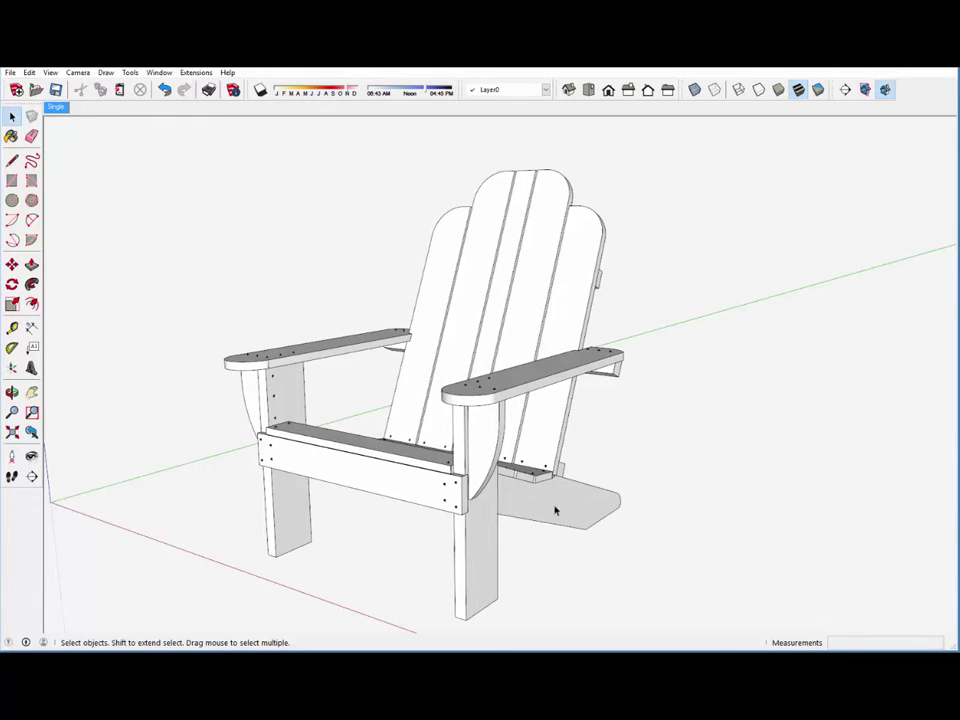
Step: Orbit around the chair to inspect it, then return to the saved single-chair scene
middle_click_drag(502, 468, 871, 462)
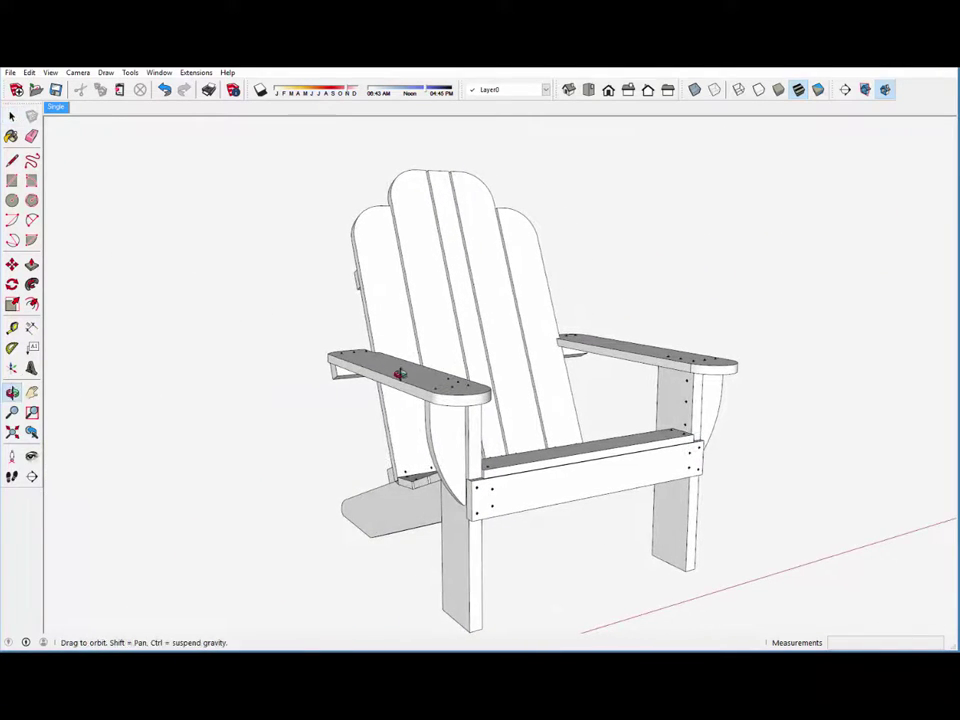
middle_click_drag(396, 381, 613, 412)
middle_click_drag(487, 400, 126, 435)
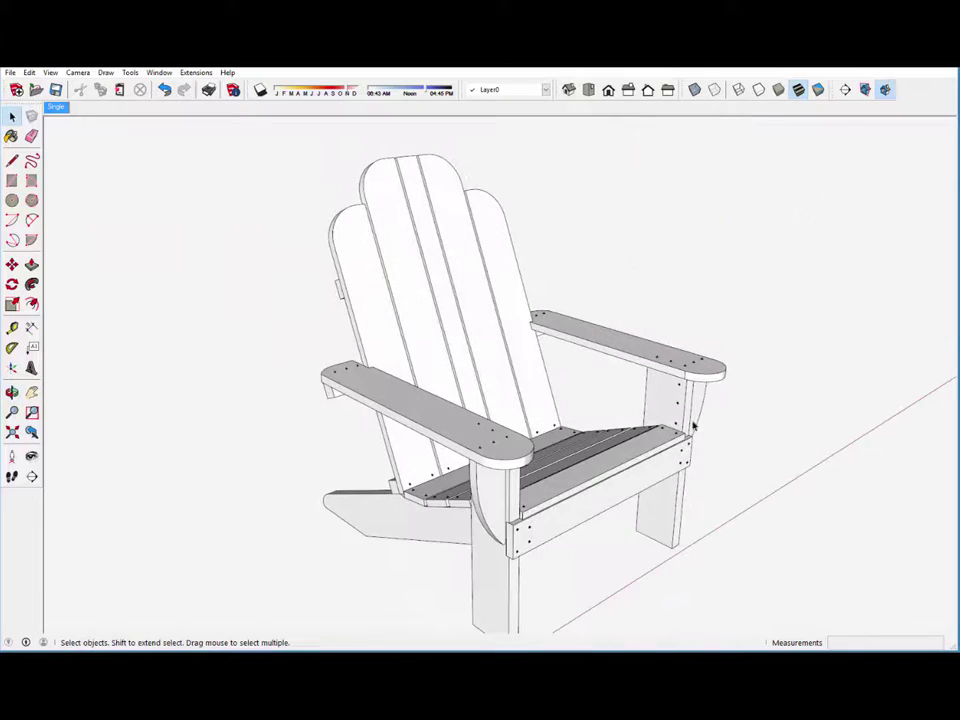
middle_click_drag(697, 422, 284, 395)
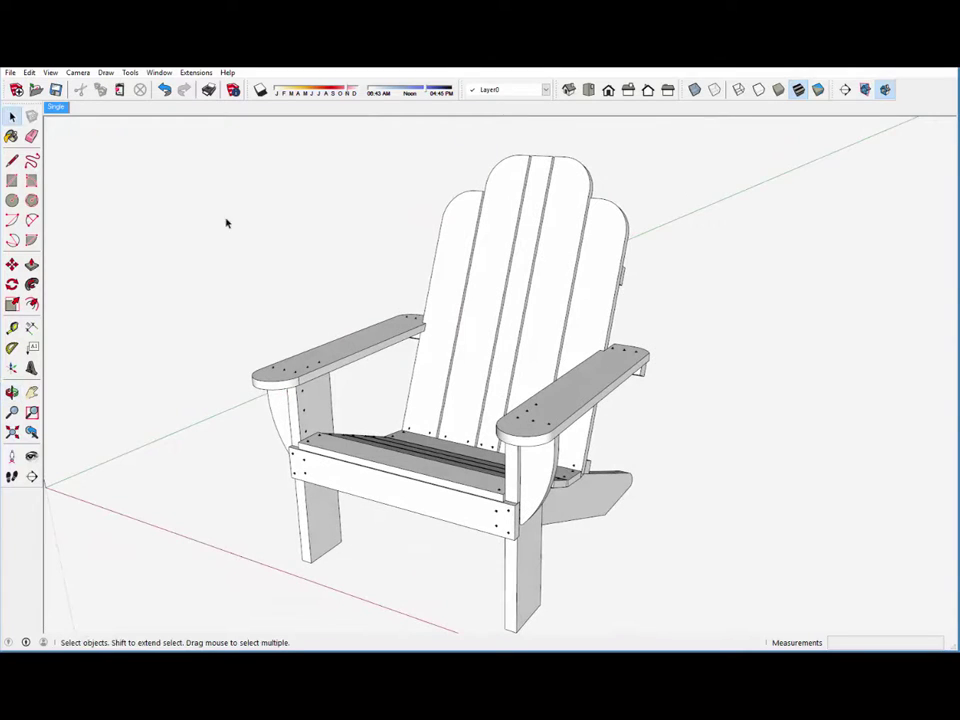
left_click(57, 107)
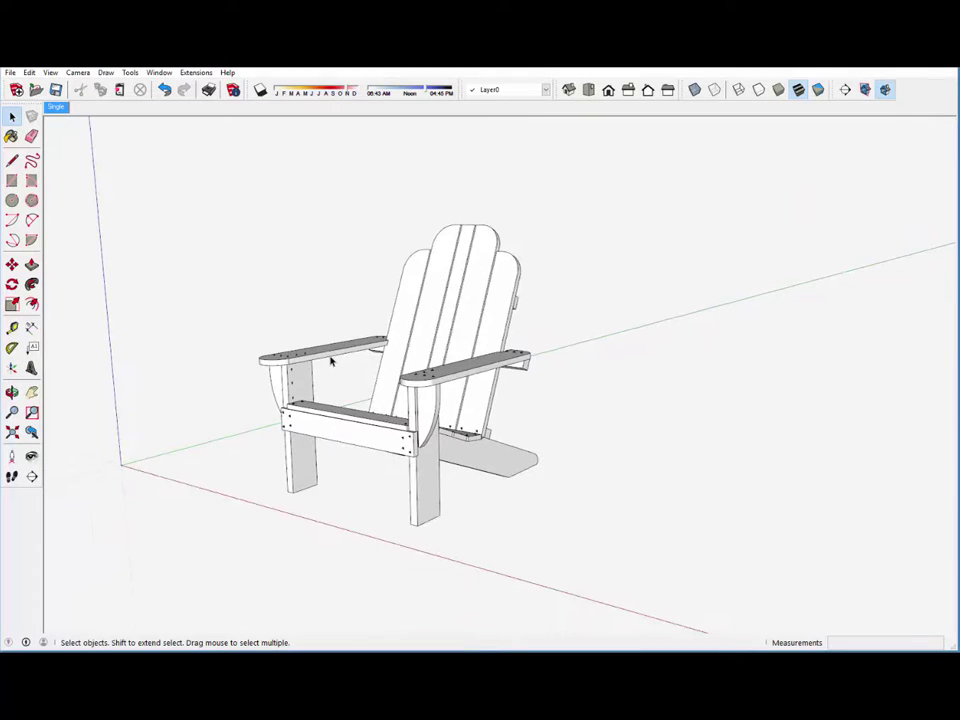
Step: Copy the chair along the red axis, placing it about 17' 9 1/2" from the original
left_click(331, 361)
scroll(329, 358, "down", 3)
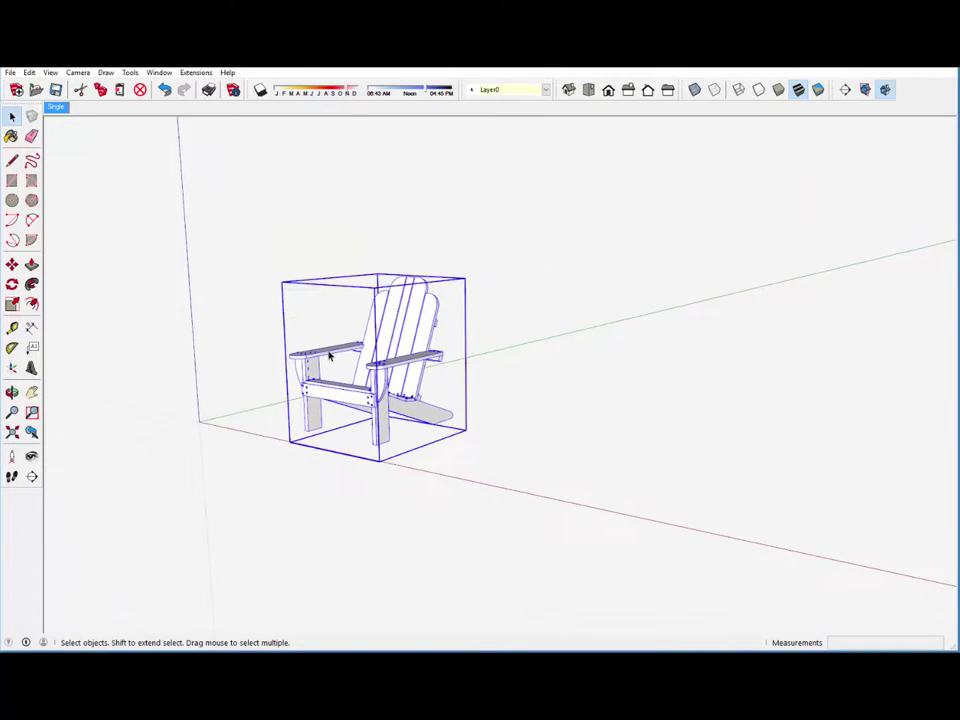
scroll(329, 356, "down", 2)
left_click(12, 264)
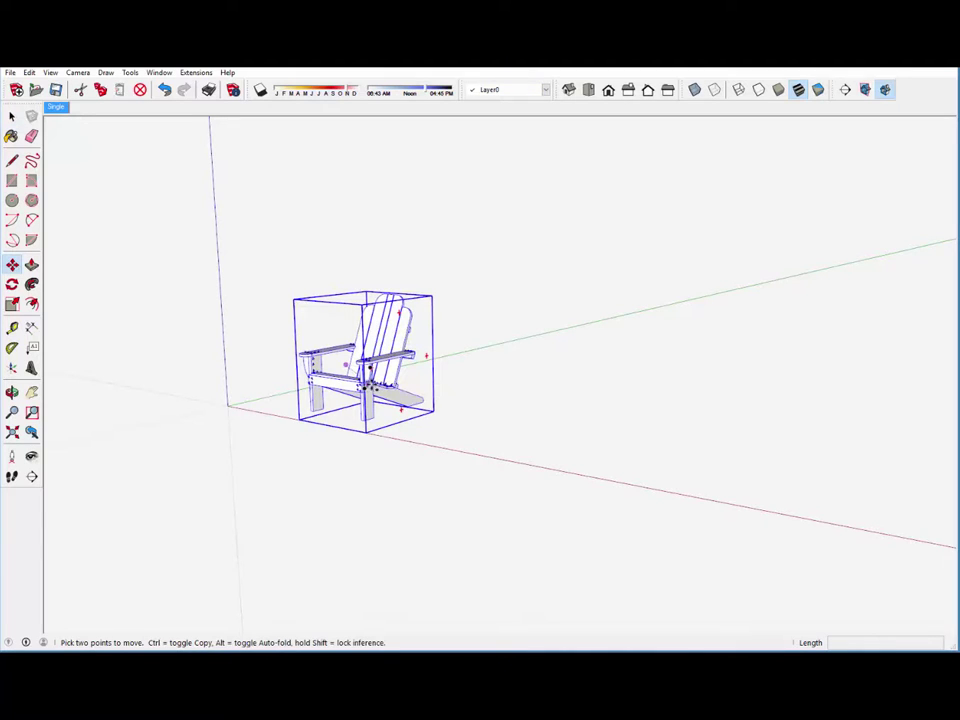
left_click(366, 388)
key("ctrl")
scroll(420, 398, "down", 3)
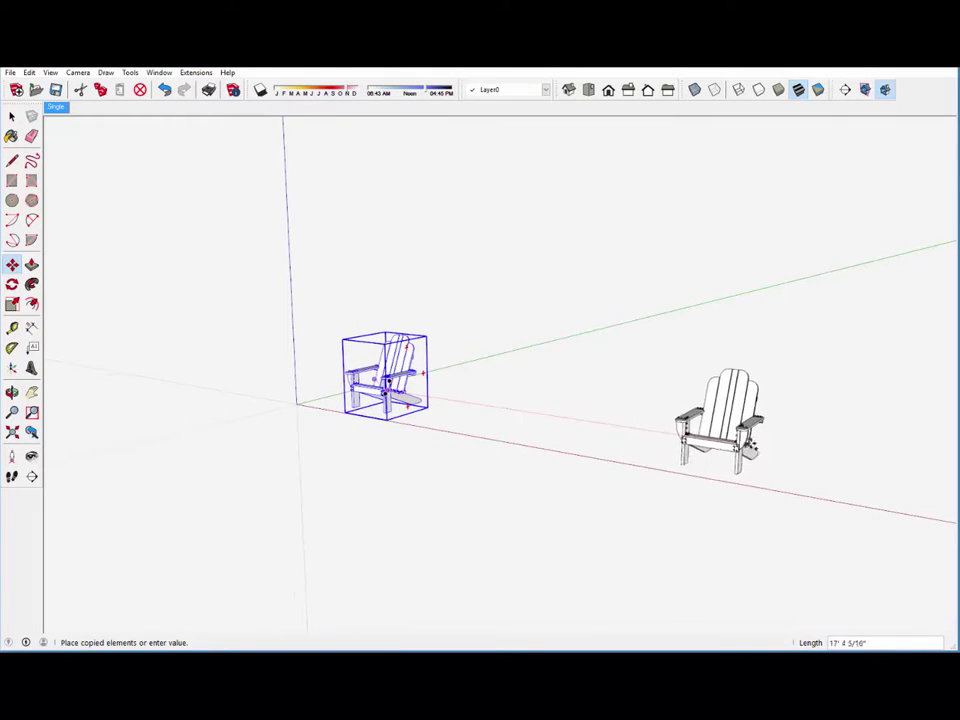
left_click(760, 449)
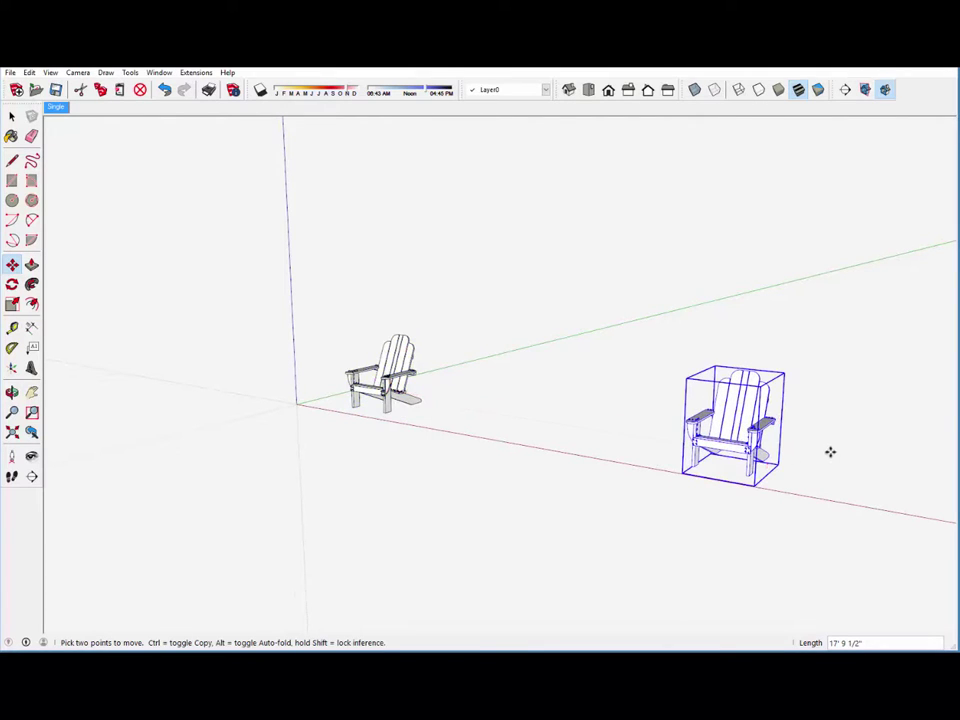
Step: Zoom in on the copied chair and select it
scroll(829, 453, "up", 4)
scroll(828, 456, "up", 3)
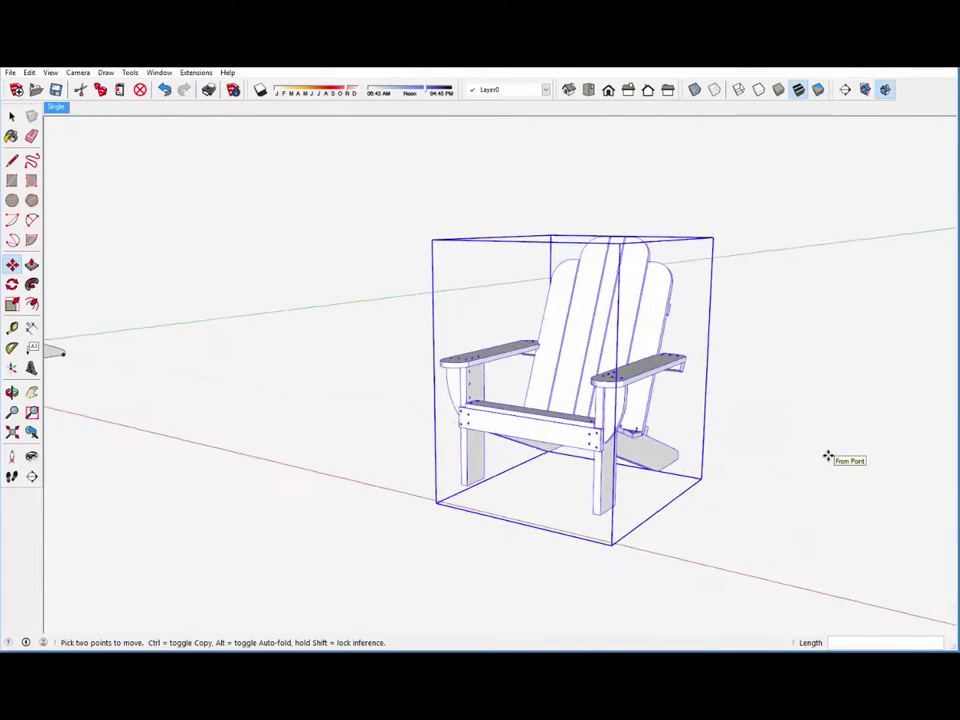
scroll(828, 456, "up", 4)
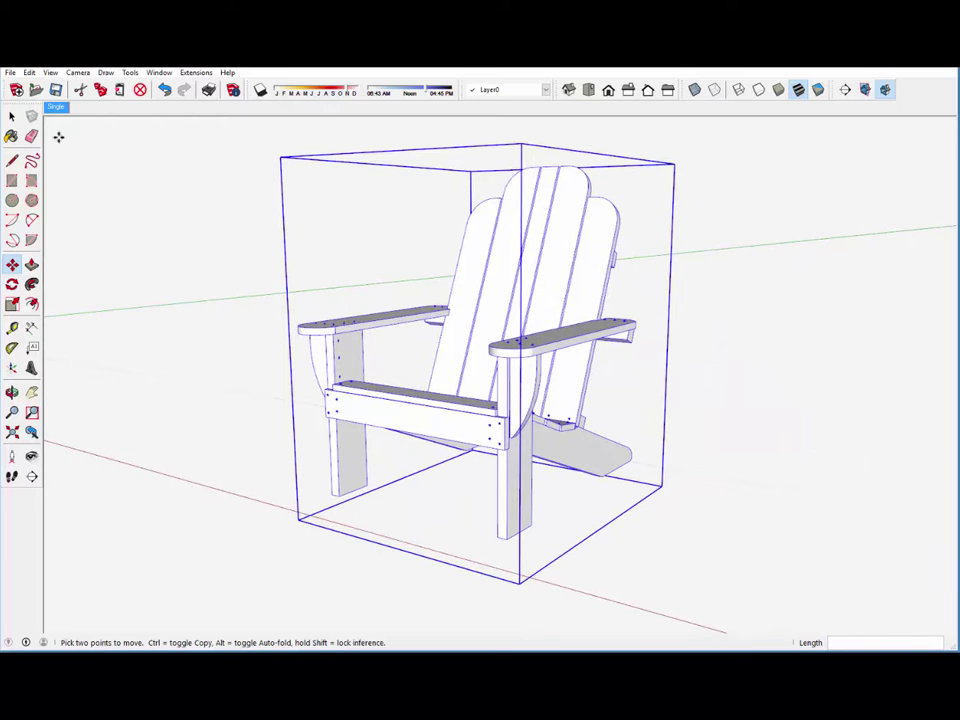
left_click(10, 117)
left_click(10, 117)
Step: Explode the copied chair into its separate parts
right_click(488, 287)
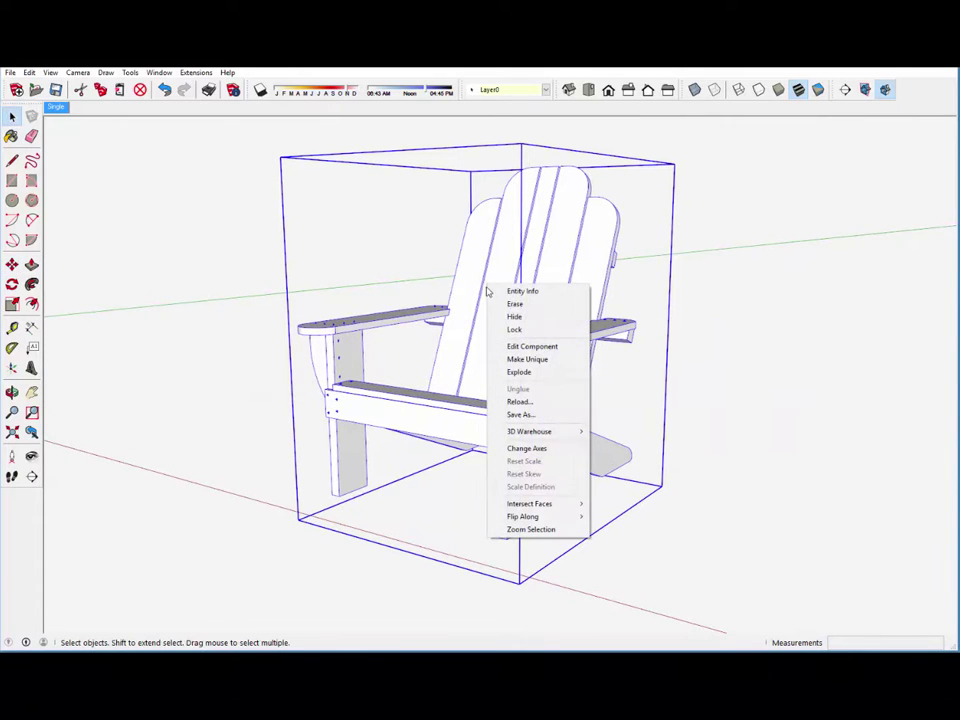
left_click(518, 371)
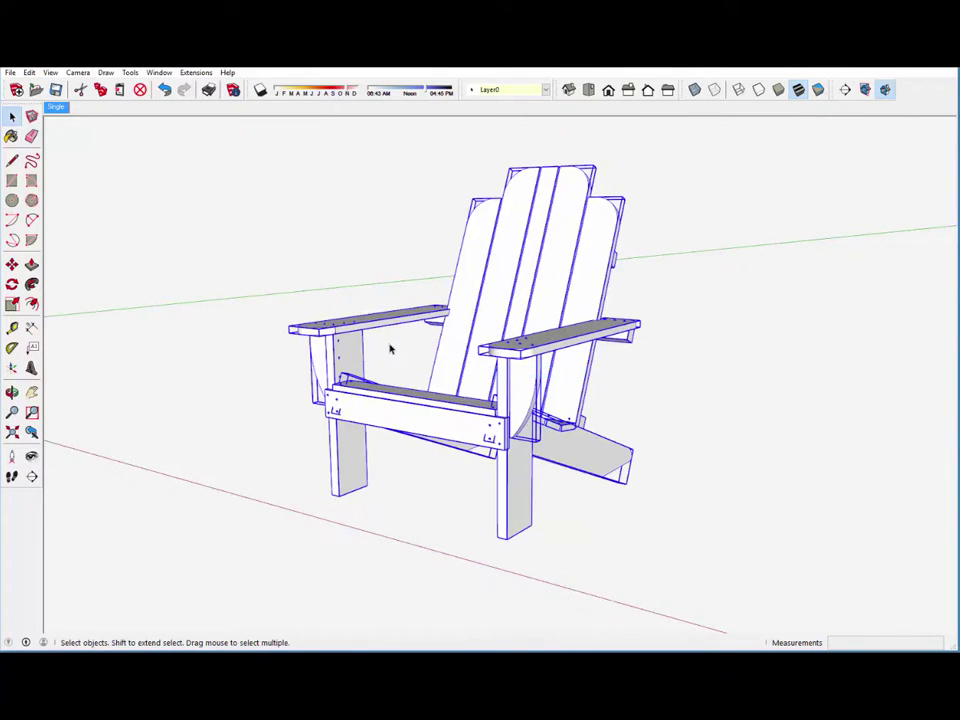
left_click(300, 310)
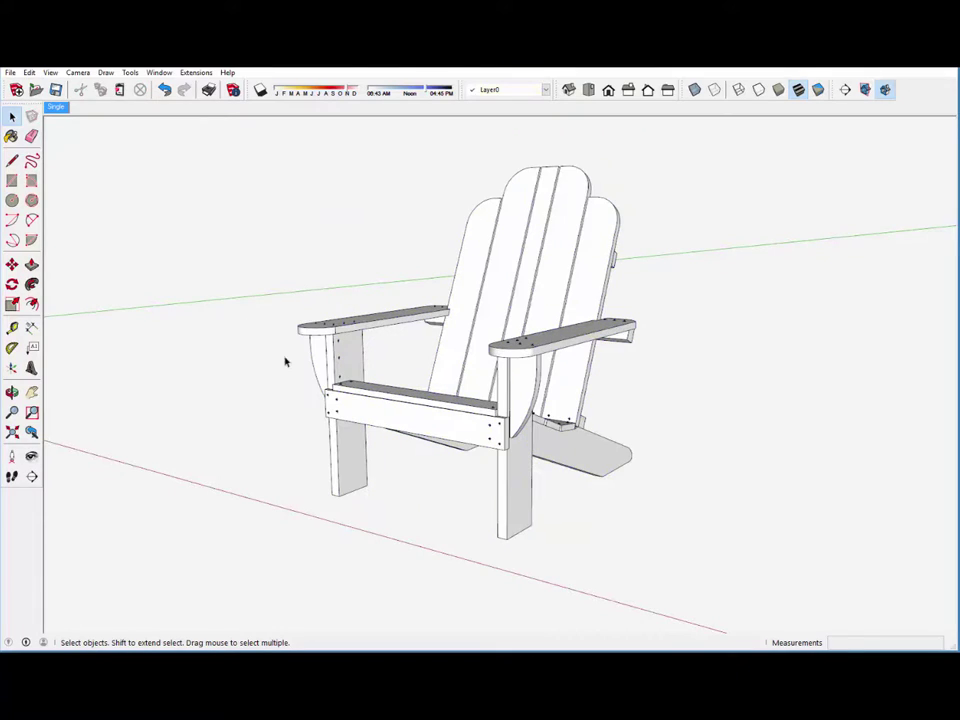
Step: Delete the right armrest and the front arm support block, then select the back rail
left_click(562, 347)
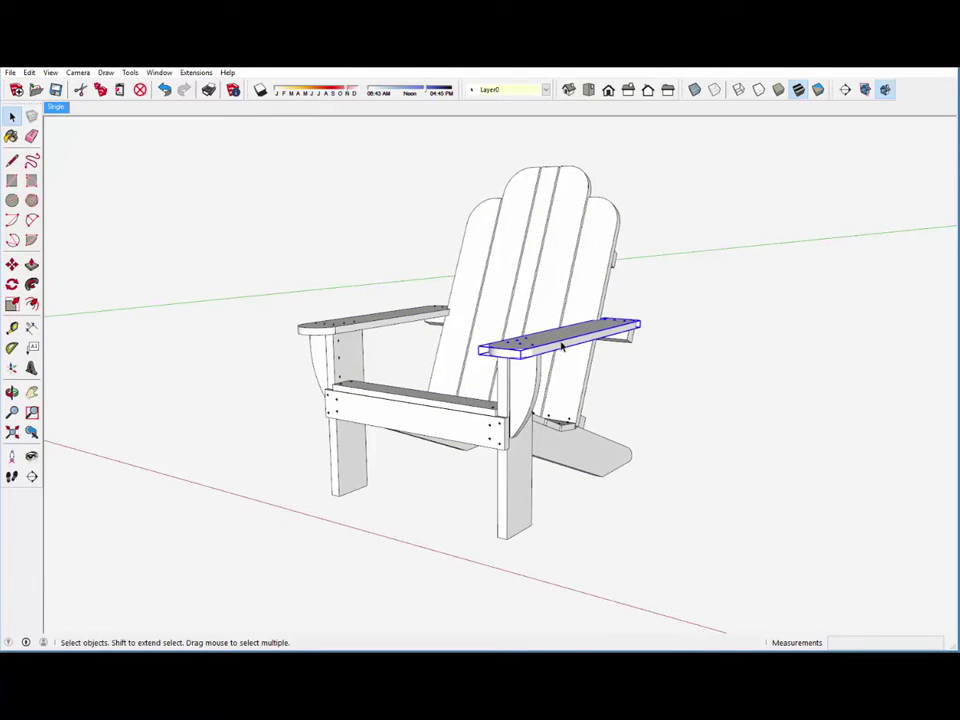
key("Delete")
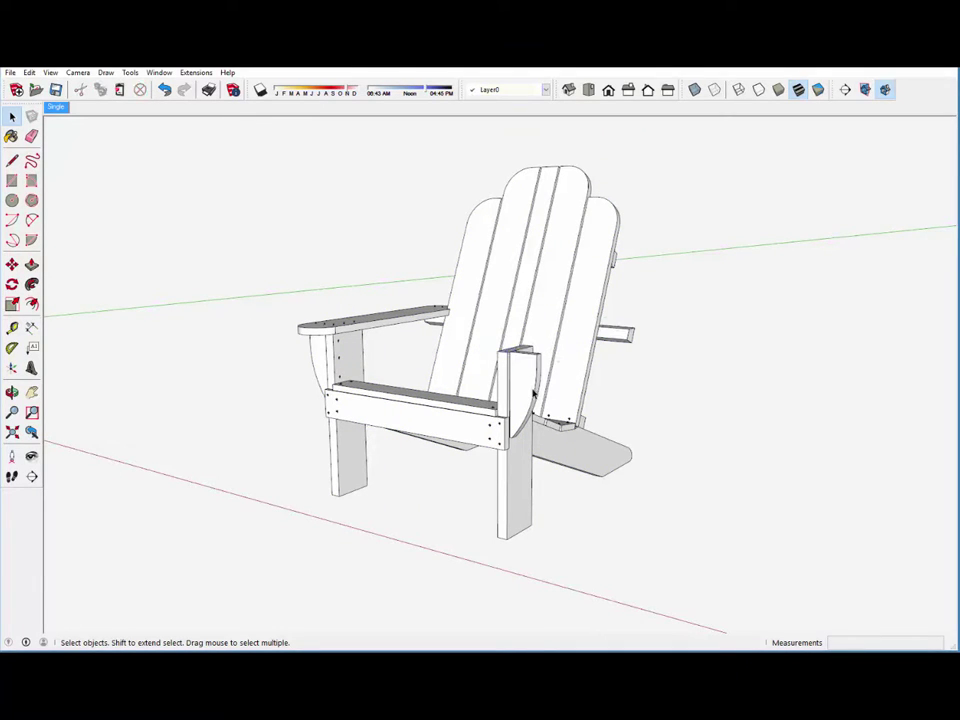
left_click(534, 393)
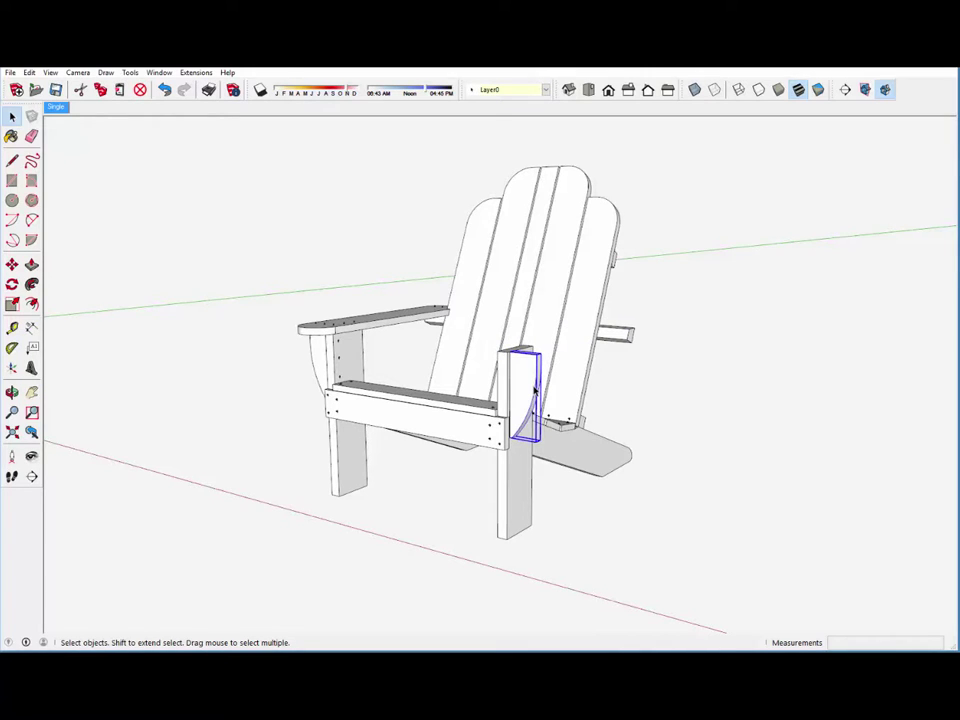
key("Delete")
left_click(620, 341)
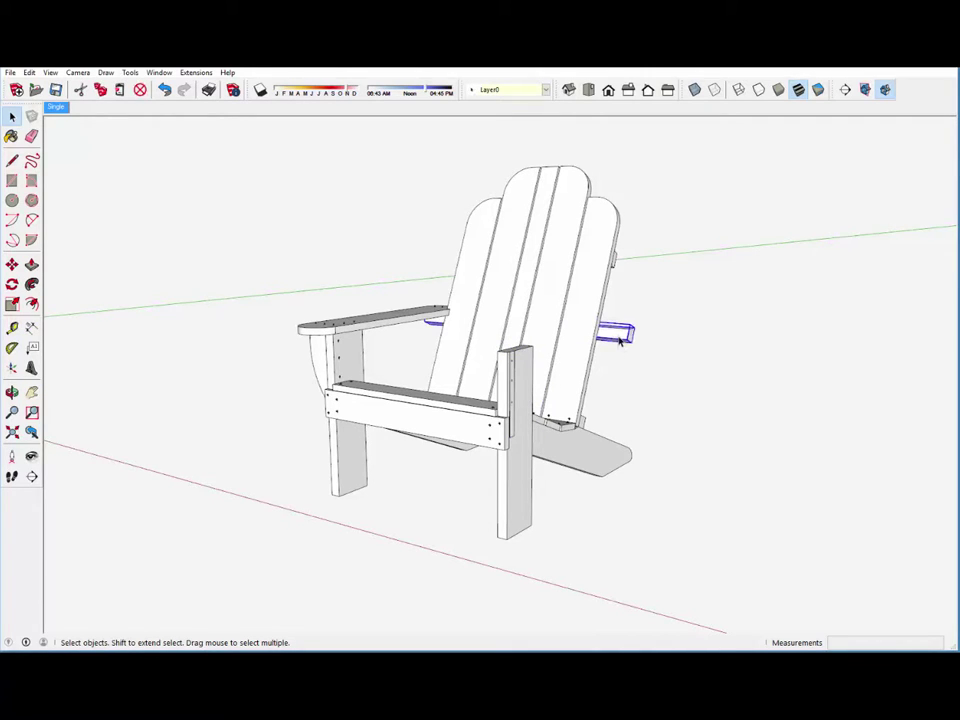
Step: Inside the back rail component, push its right end face in 4 1/4", then close the component
right_click(620, 341)
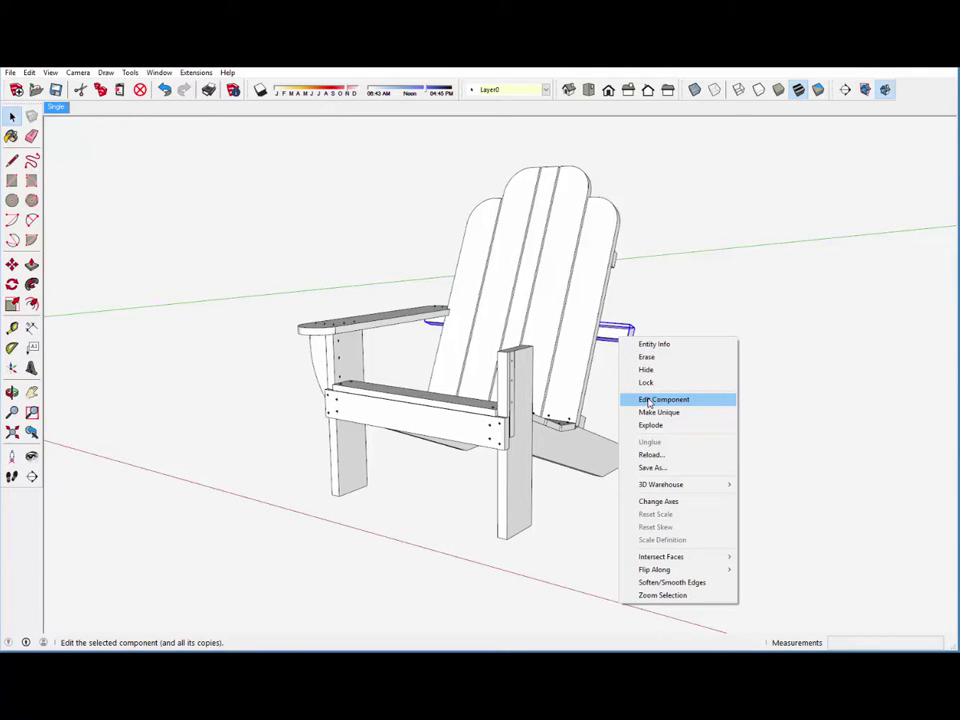
left_click(649, 400)
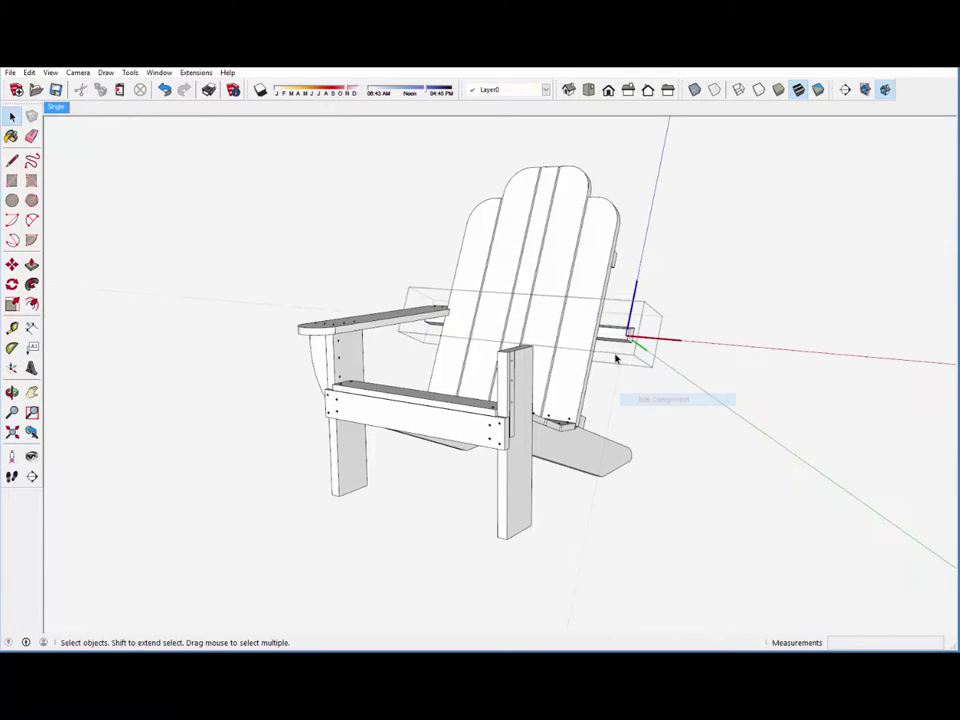
left_click(31, 264)
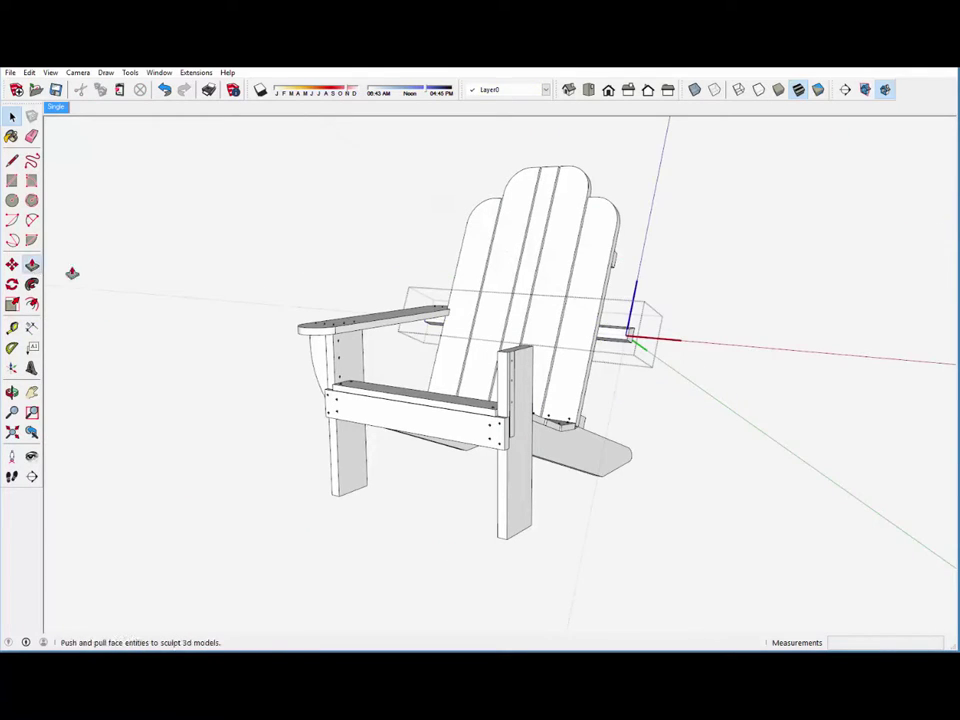
left_click(631, 343)
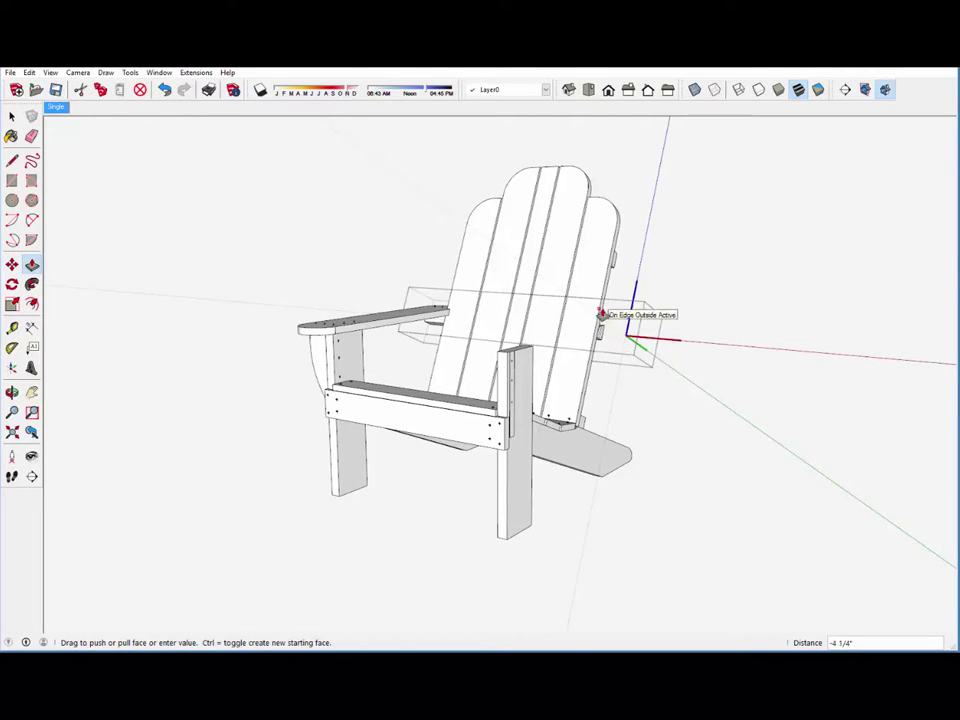
left_click(602, 314)
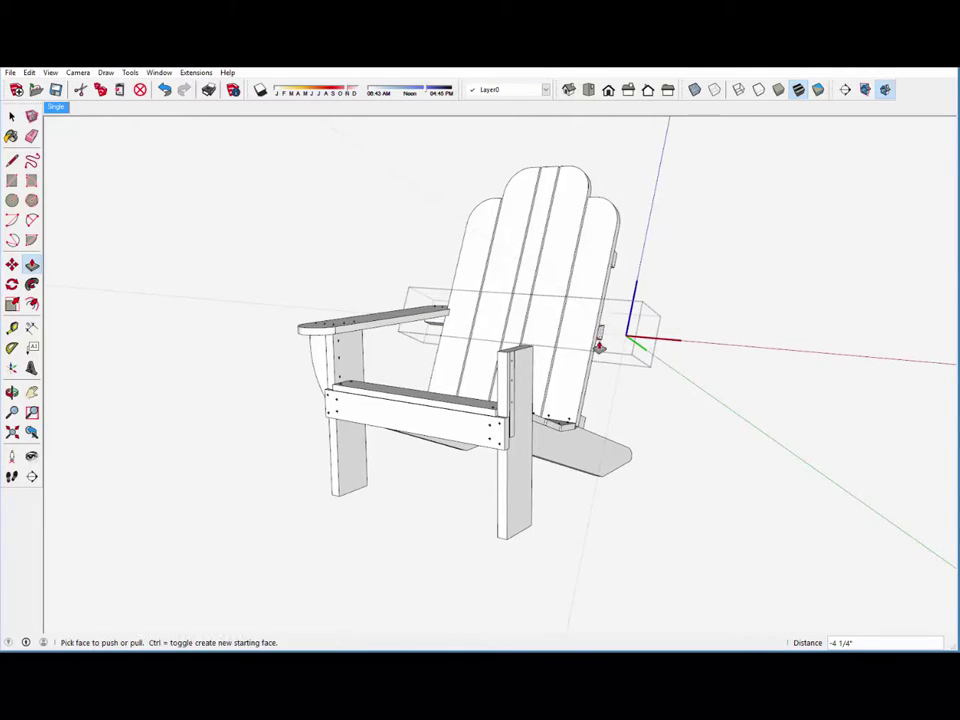
right_click(713, 356)
left_click(735, 362)
middle_click_drag(553, 420, 563, 418)
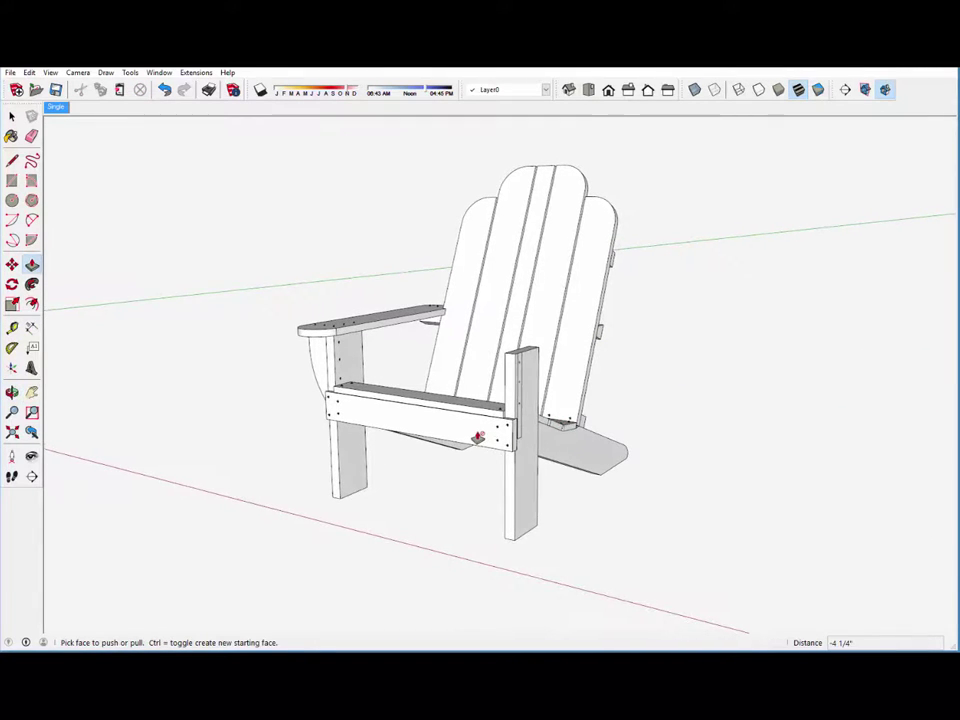
scroll(478, 438, "up", 2)
scroll(478, 438, "up", 1)
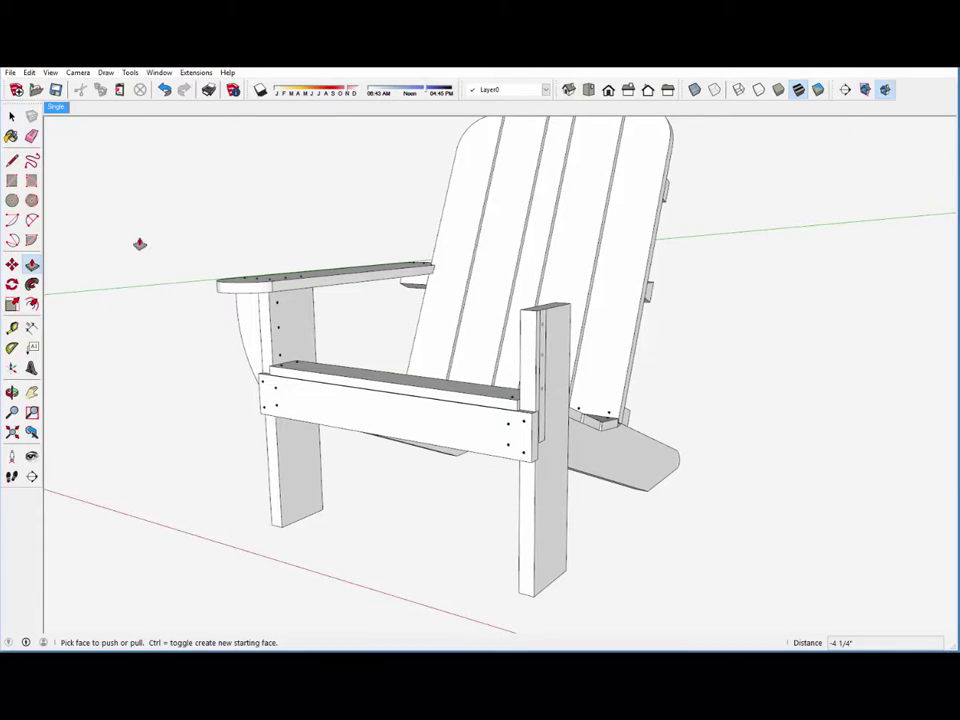
left_click(11, 116)
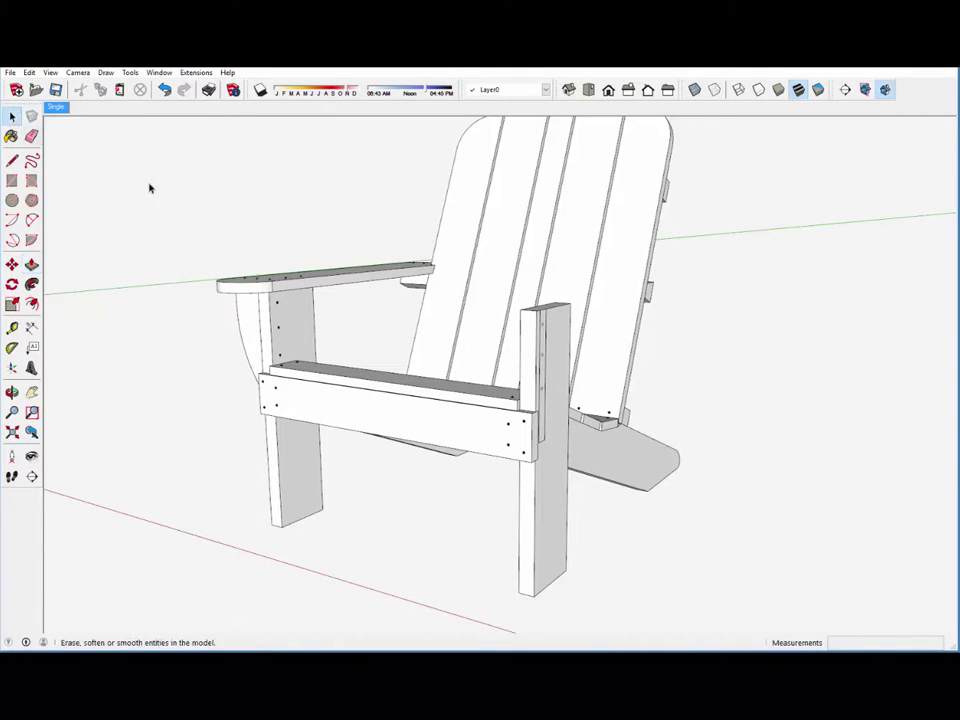
Step: Make the front leg post unique, open it for editing, and zoom in close
left_click(534, 354)
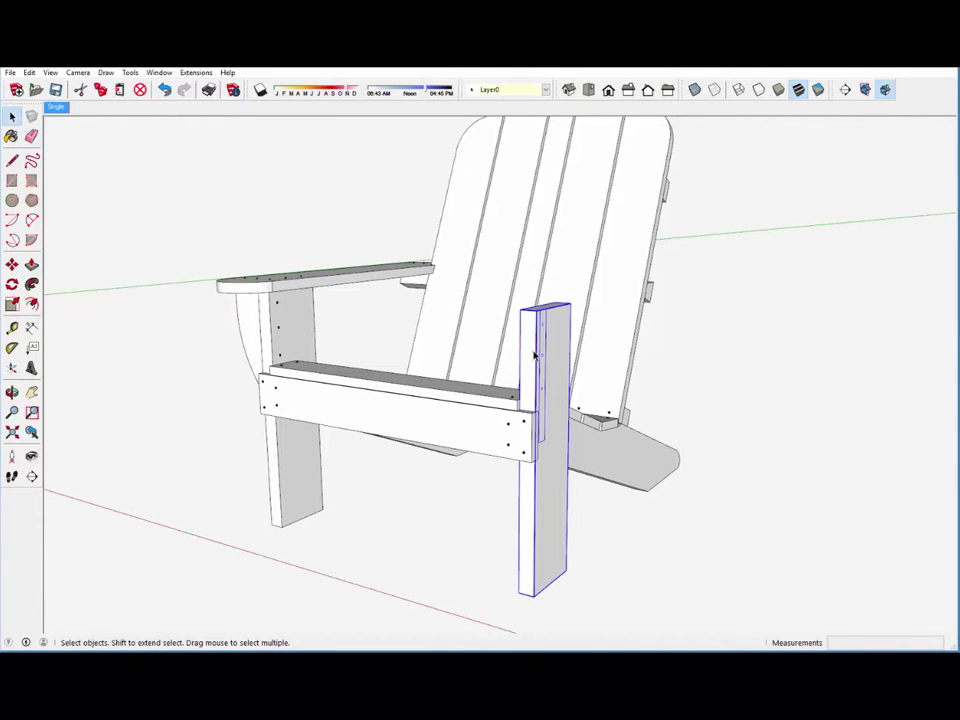
right_click(535, 354)
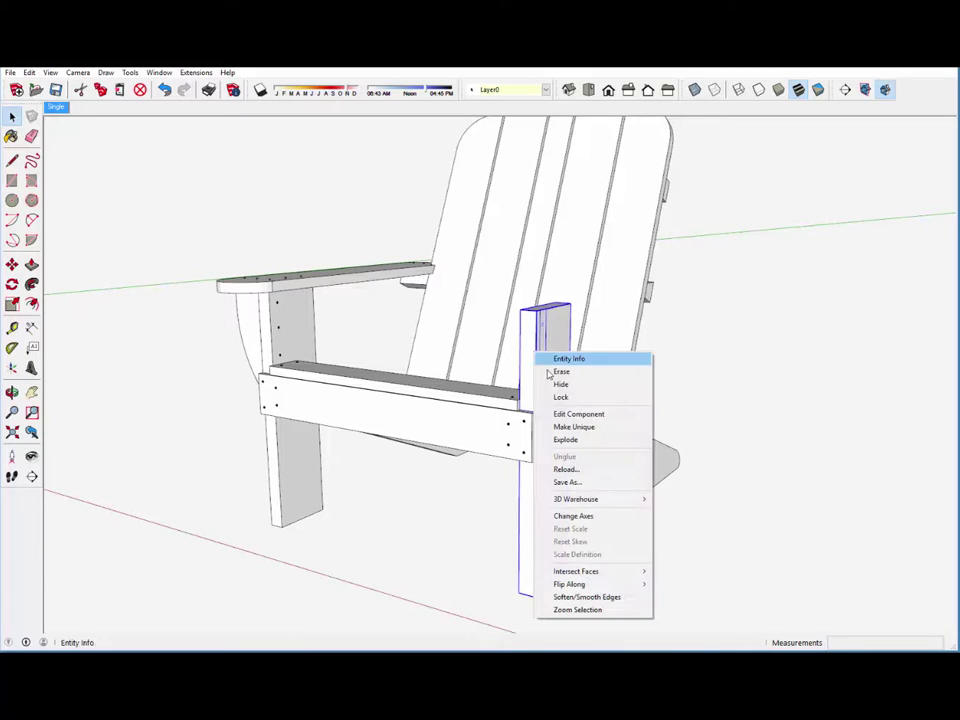
left_click(567, 428)
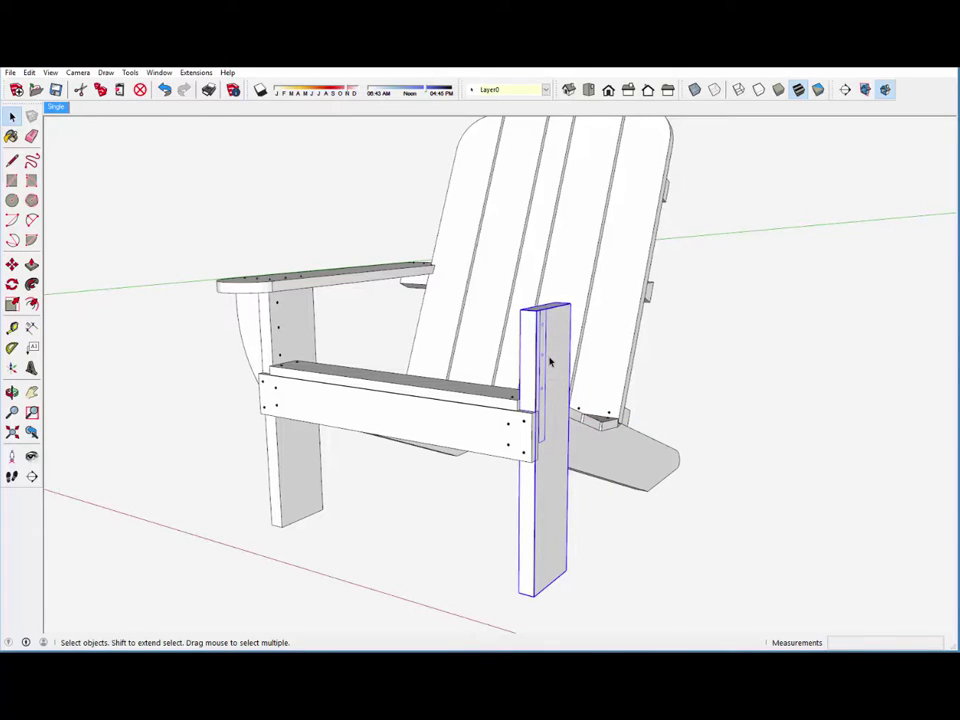
right_click(549, 361)
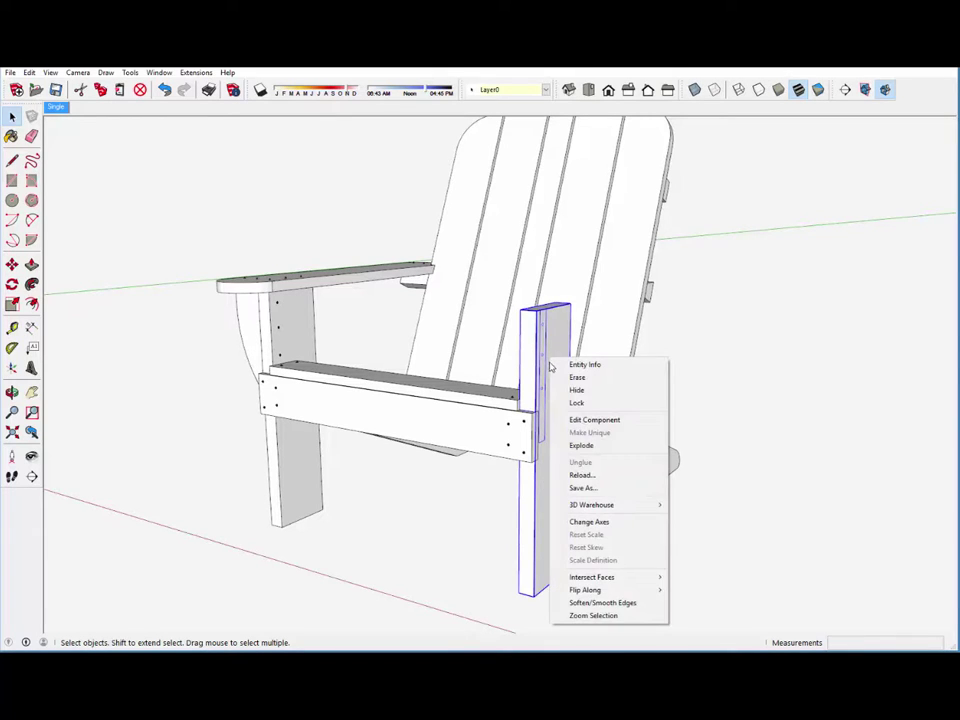
left_click(585, 424)
middle_click_drag(539, 424, 490, 460)
scroll(490, 460, "up", 2)
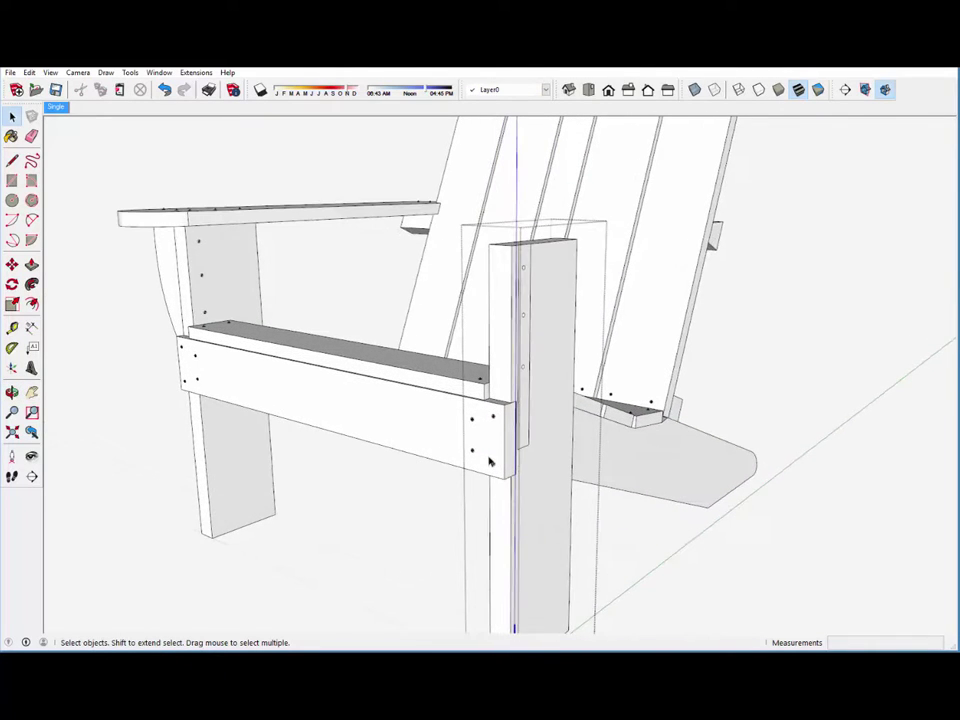
scroll(490, 460, "up", 1)
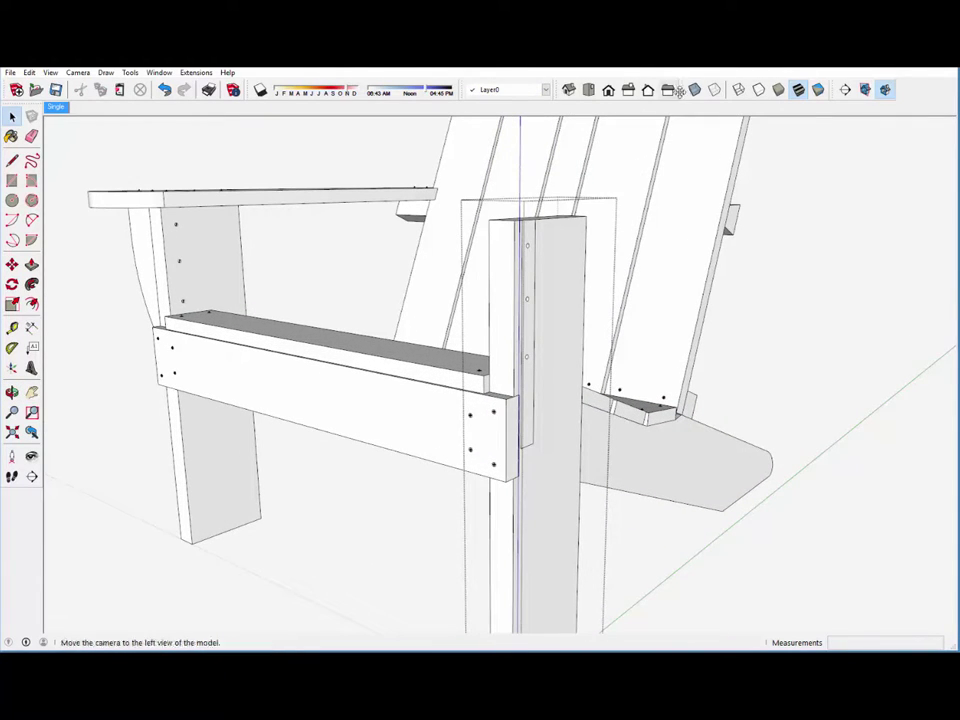
Step: Turn on X-ray and draw the first edges along the seat support corner
left_click(695, 89)
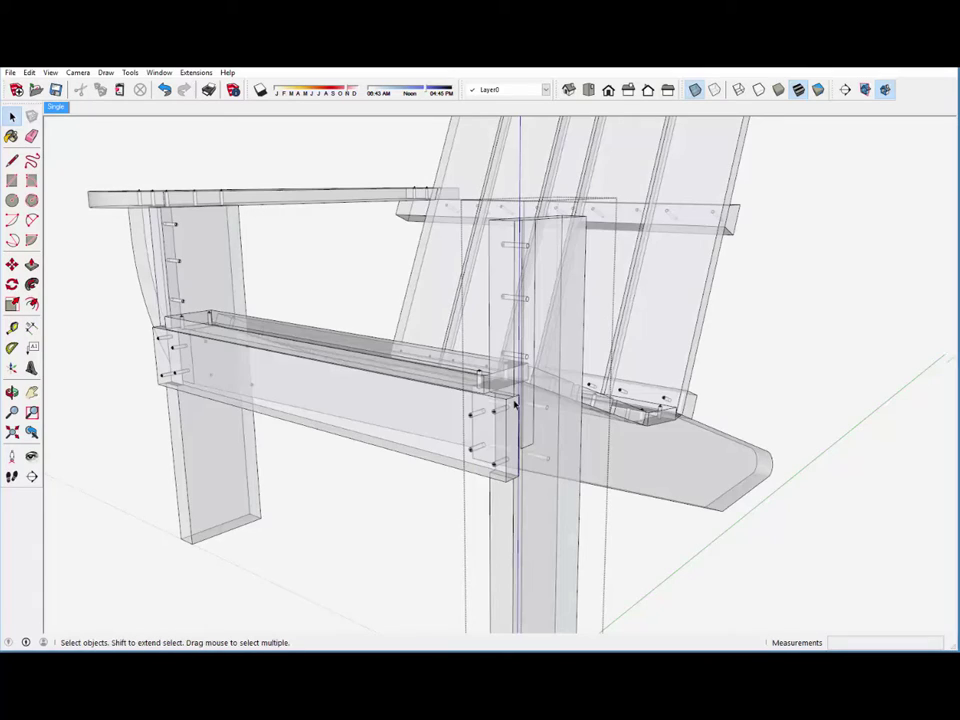
scroll(515, 403, "up", 2)
middle_click_drag(519, 398, 479, 432)
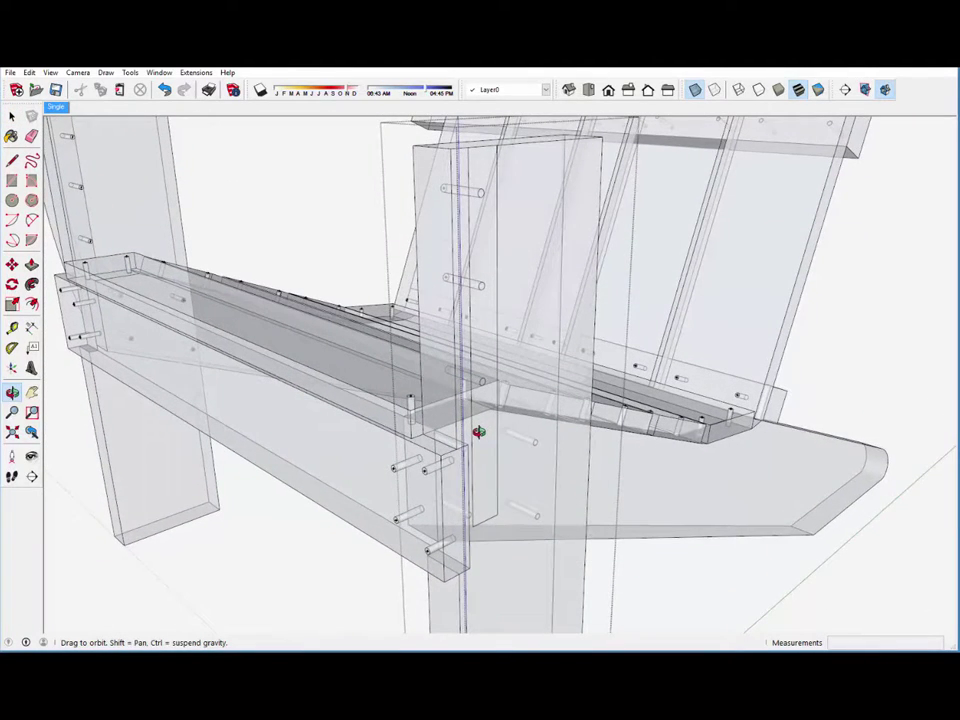
left_click(12, 161)
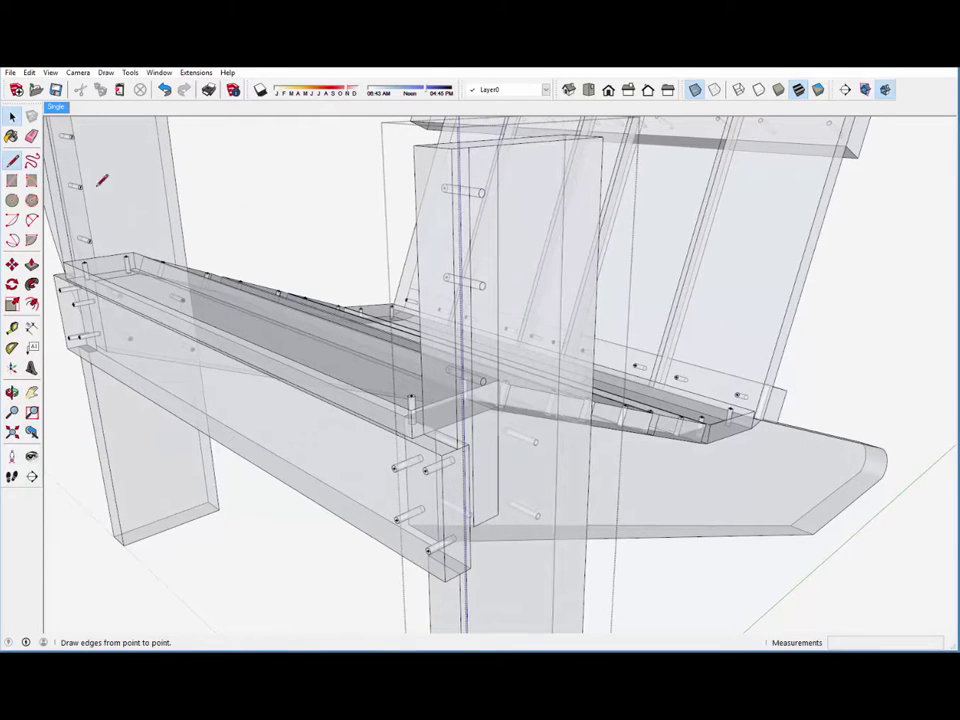
left_click(436, 430)
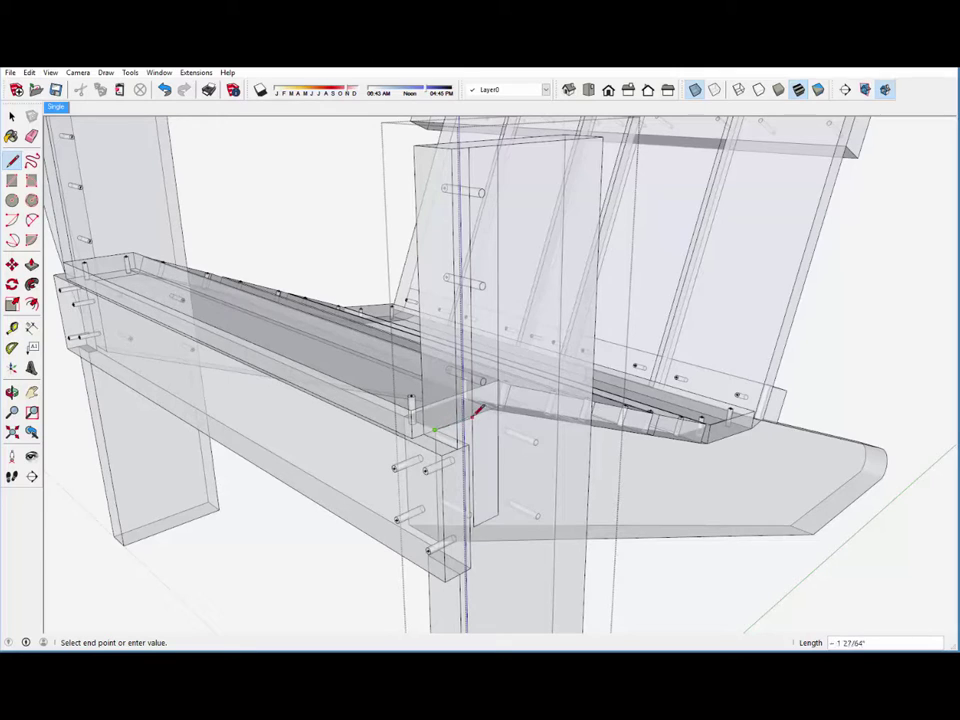
left_click(489, 408)
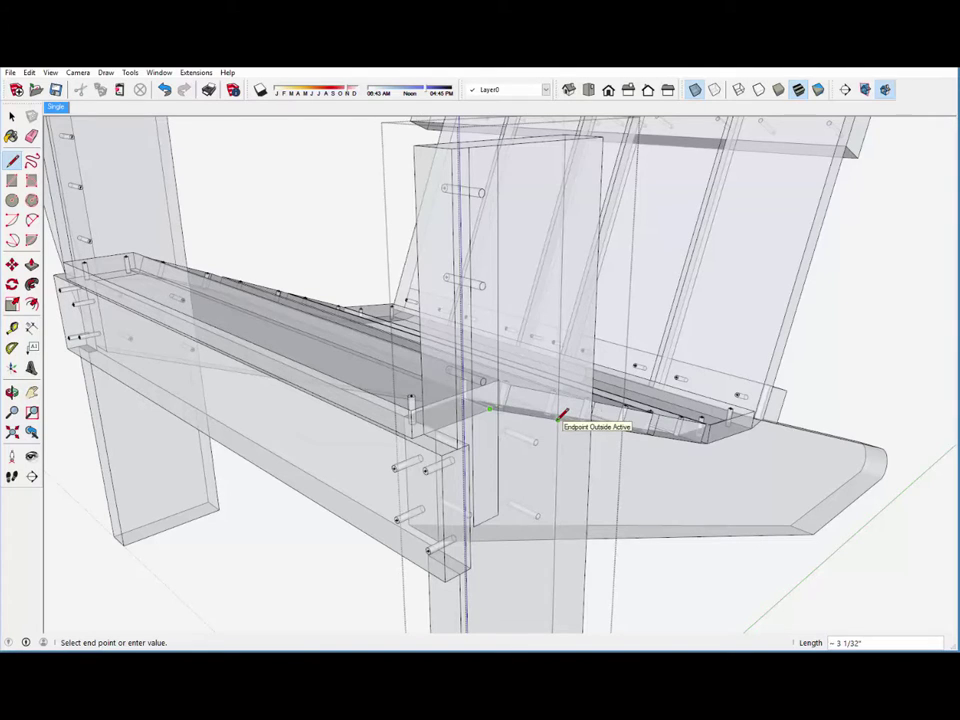
left_click(562, 416)
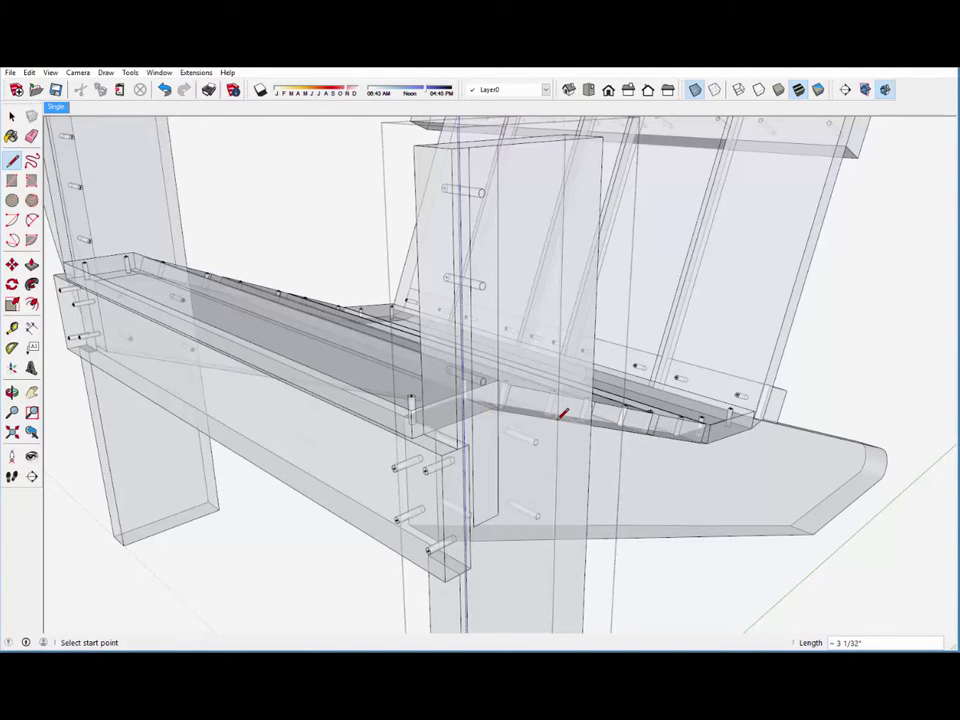
left_click(558, 419)
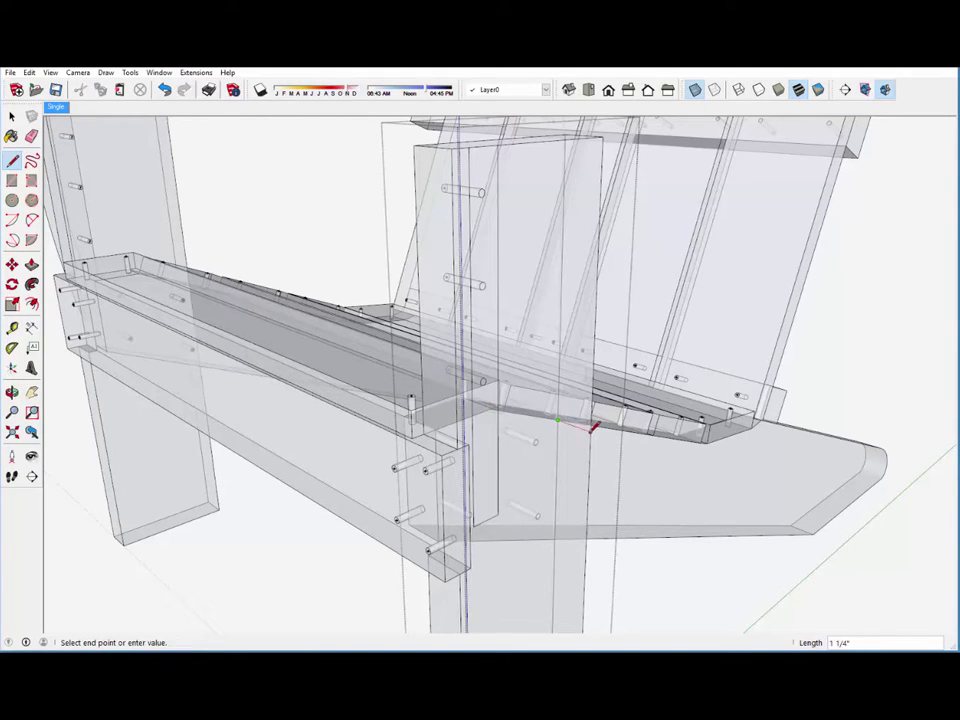
left_click(591, 430)
Step: Draw the remaining edges and the diagonal chamfer line, then turn X-ray off
left_click(490, 408)
left_click(523, 421)
left_click(591, 427)
left_click(523, 421)
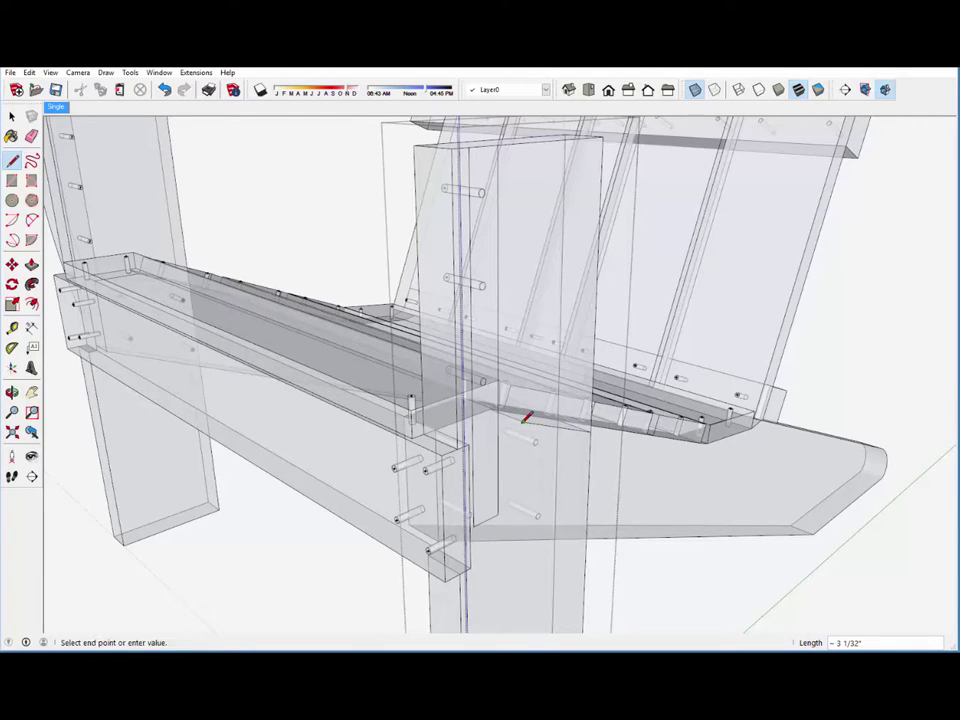
left_click(472, 441)
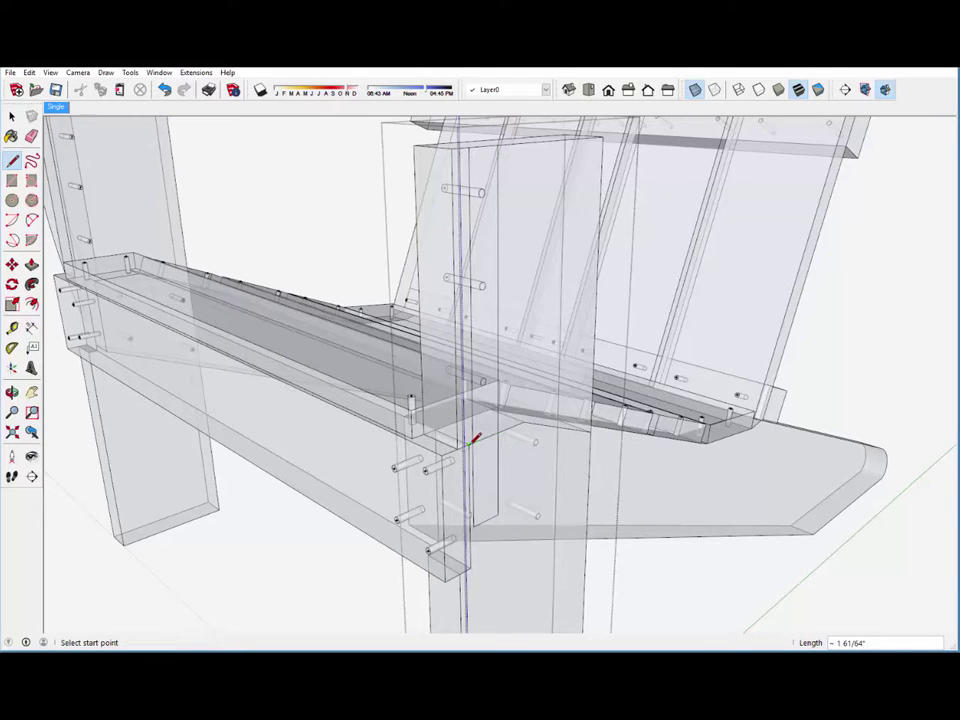
scroll(545, 422, "down", 3)
middle_click_drag(542, 418, 583, 336)
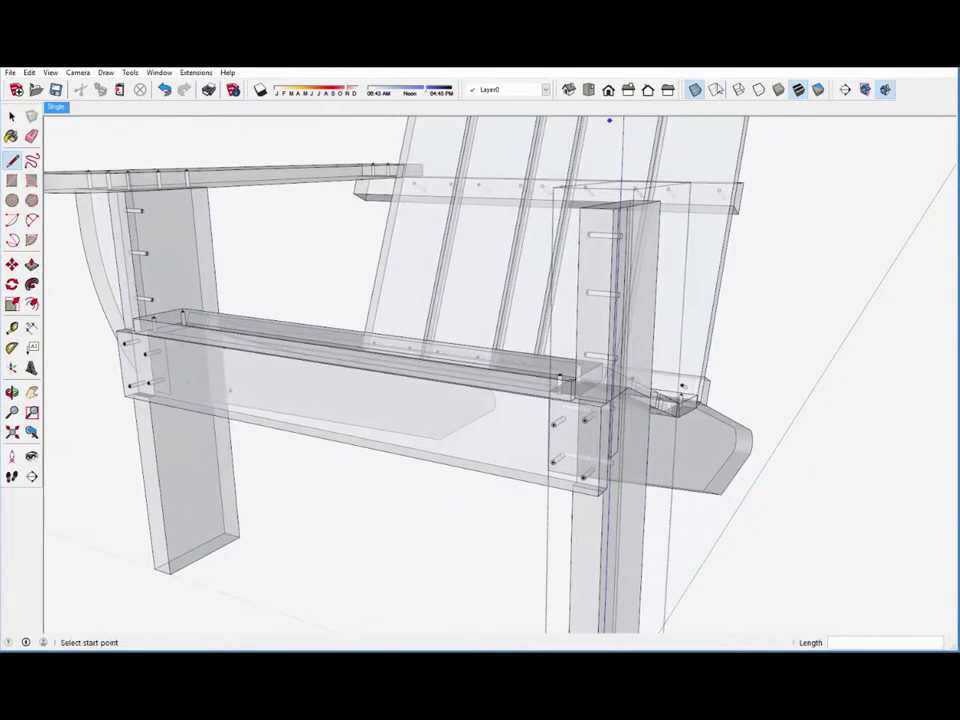
left_click(695, 90)
Step: Crossing-select the back post section above the arm rail and delete it
middle_click_drag(615, 349, 655, 312)
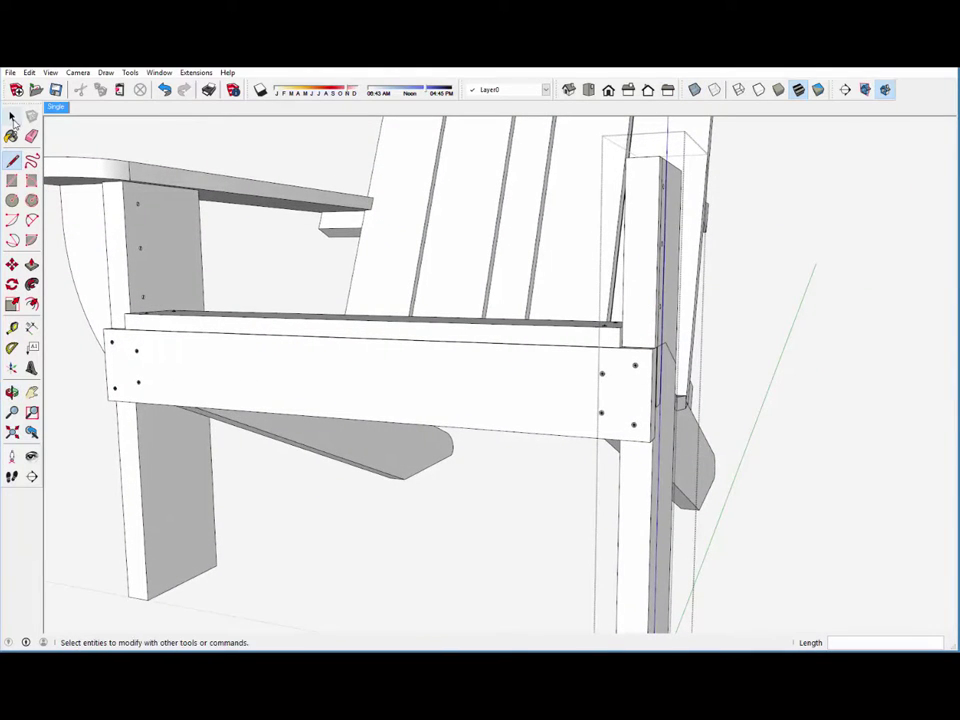
key("space")
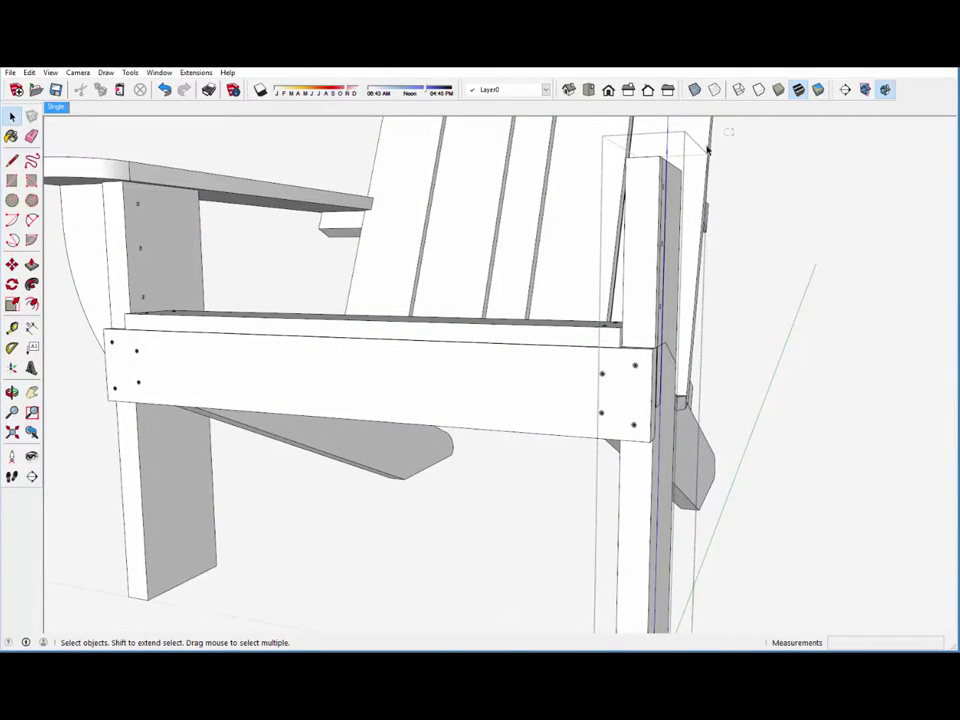
mouse_move(693, 157)
left_mouse_down()
mouse_move(589, 242)
mouse_move(572, 296)
mouse_move(576, 322)
left_mouse_up()
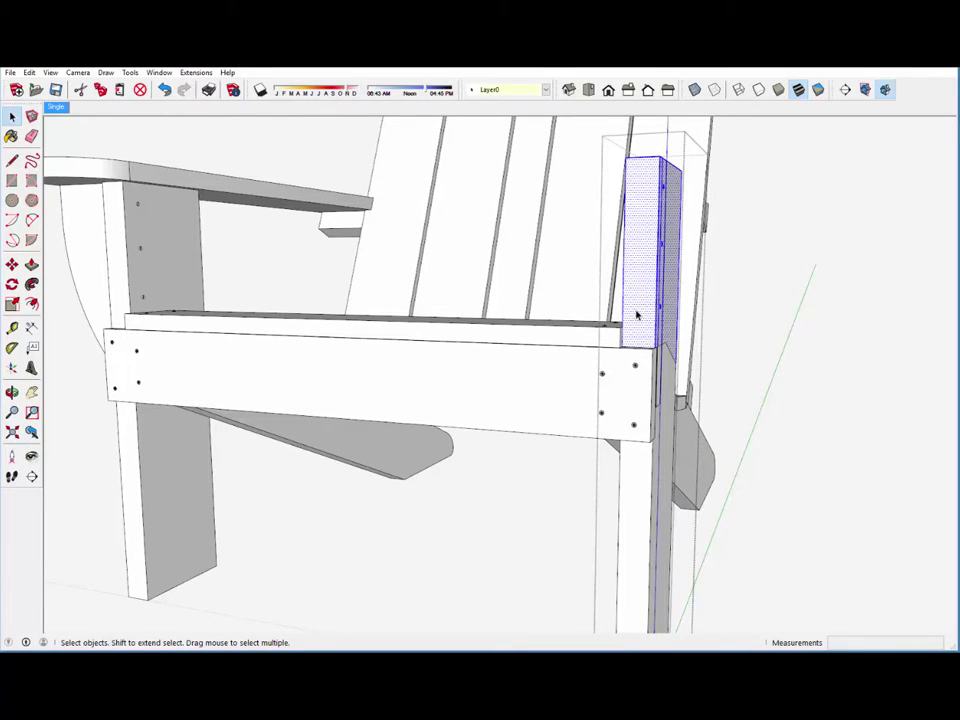
key("Delete")
Step: Inspect the arm-leg joint by selecting its edge and piece, then view the full armrest
middle_click_drag(663, 380, 560, 458)
scroll(516, 508, "up", 5)
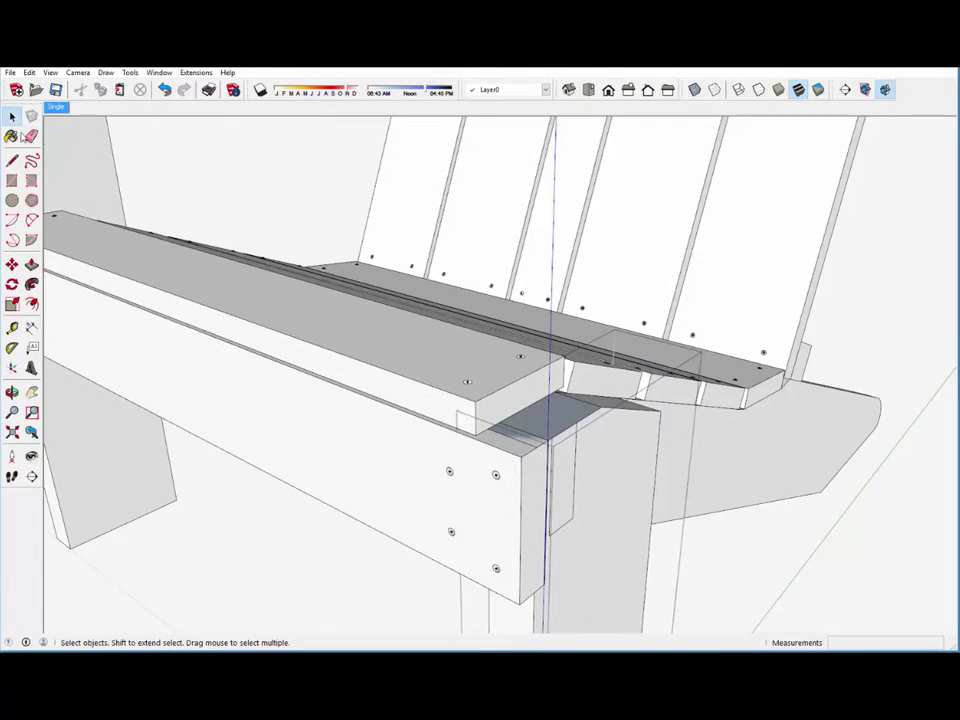
left_click(508, 441)
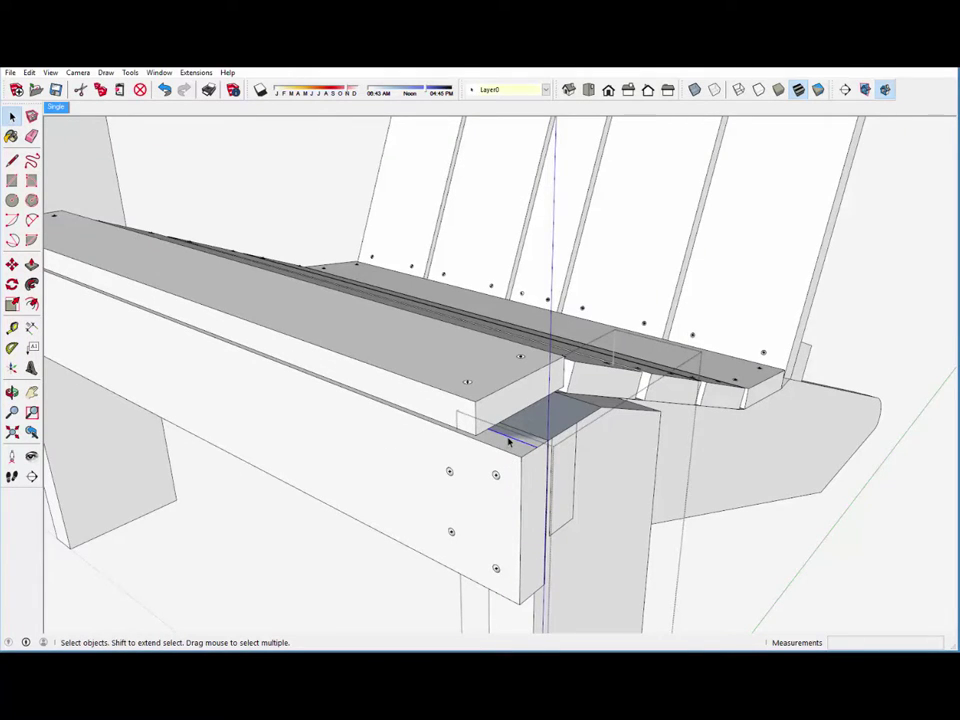
key("Escape")
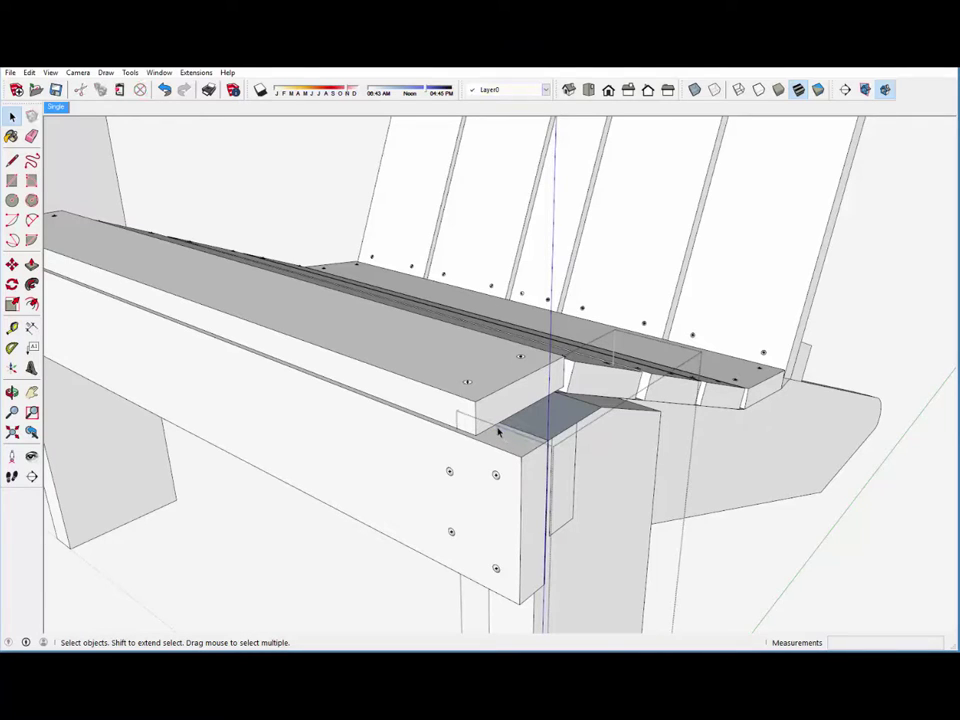
left_click(496, 432)
key("Escape")
middle_click_drag(541, 451, 546, 430)
scroll(546, 430, "down", 3)
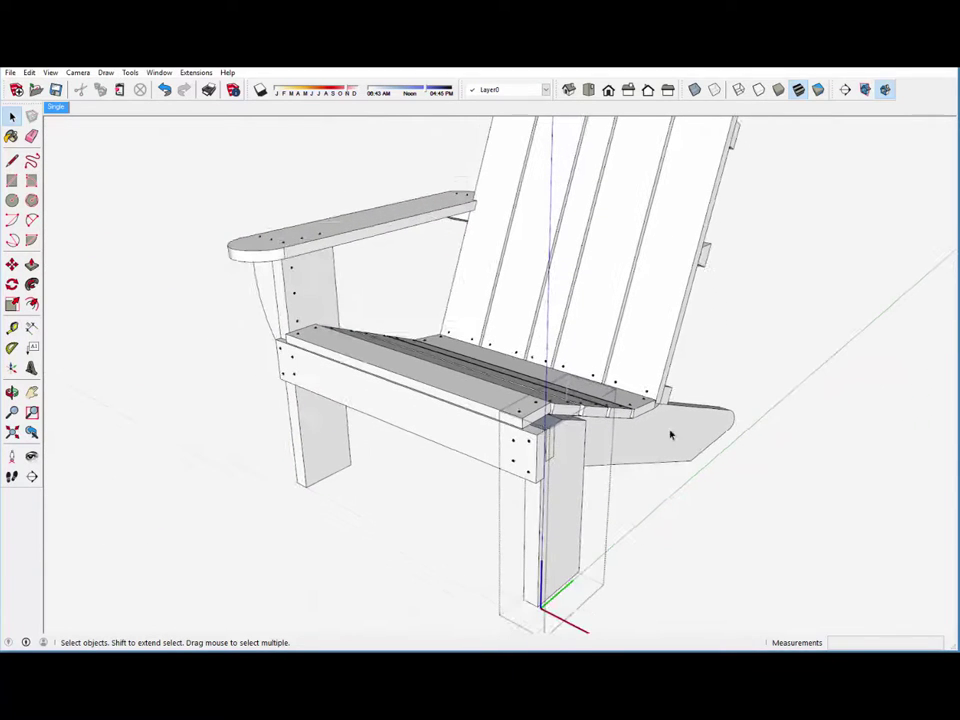
Step: Close the leg post component and select the arm support bracket and front leg post
right_click(744, 369)
left_click(765, 369)
mouse_move(575, 445)
middle_mouse_down()
mouse_move(566, 439)
mouse_move(598, 438)
mouse_move(600, 425)
middle_mouse_up()
scroll(594, 441, "up", 5)
left_click(679, 413)
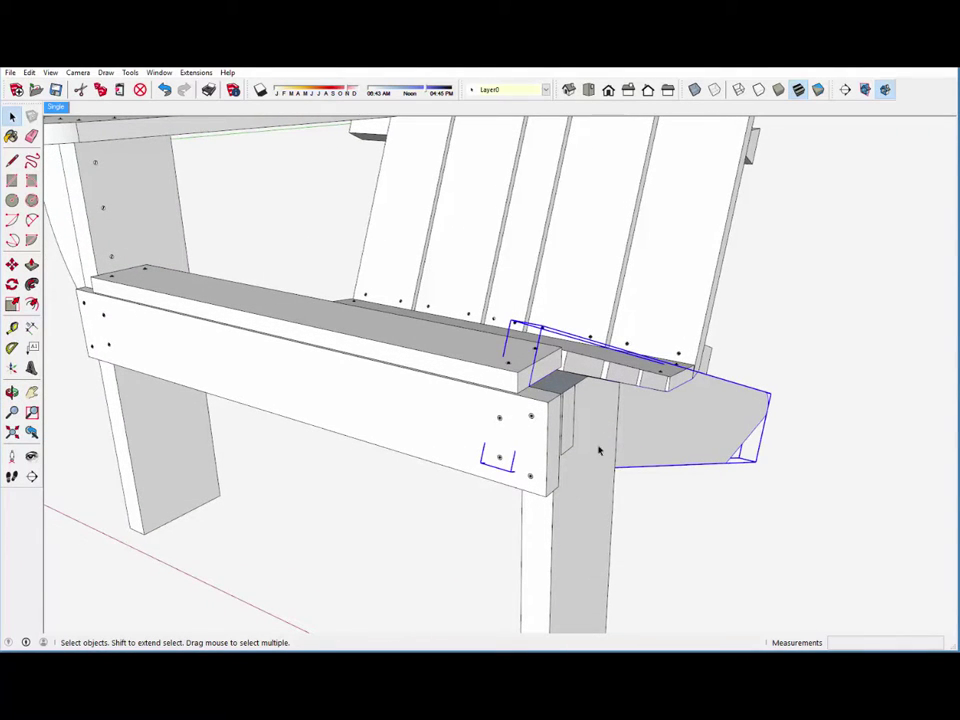
left_click(583, 512, "shift")
middle_click_drag(517, 453, 511, 377)
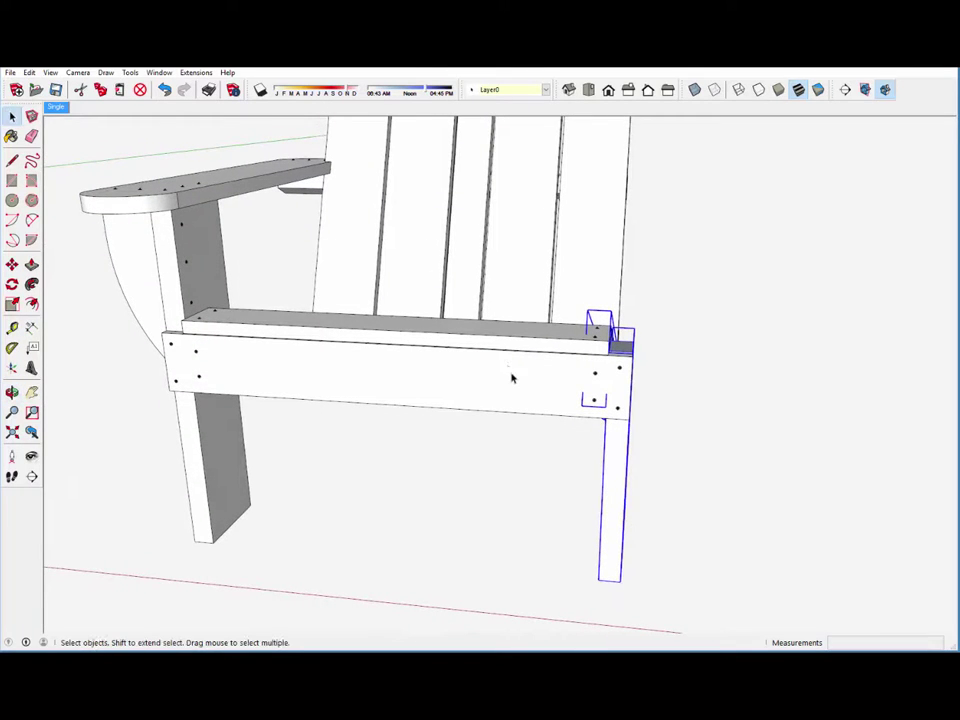
Step: Move the leg and bracket 5/8" from the leg's midpoint, then view the whole chair
left_click(12, 264)
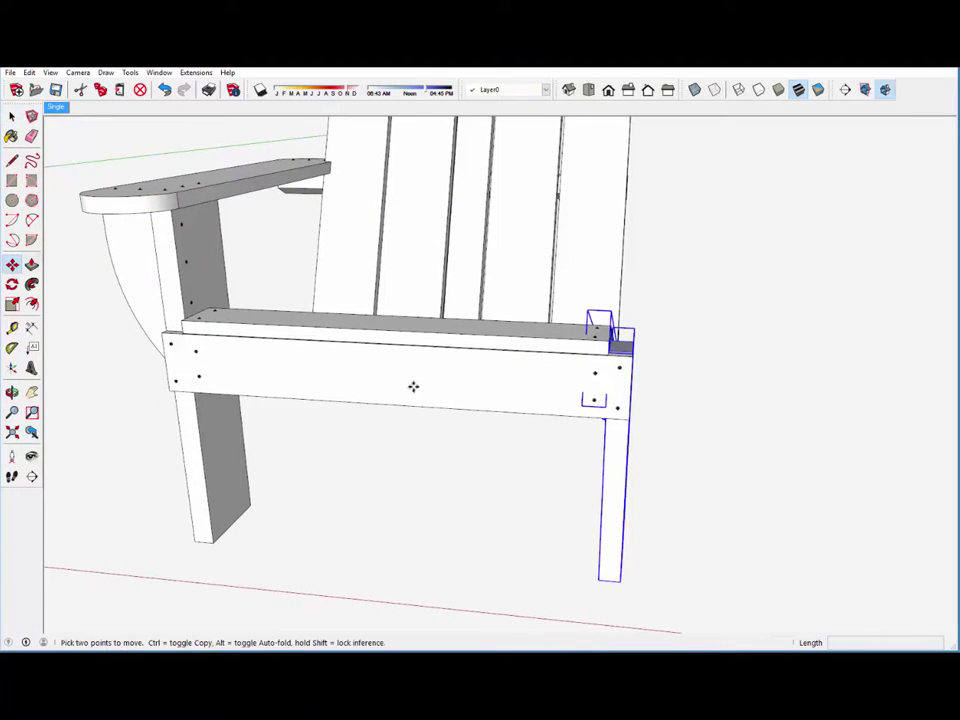
left_click(608, 581)
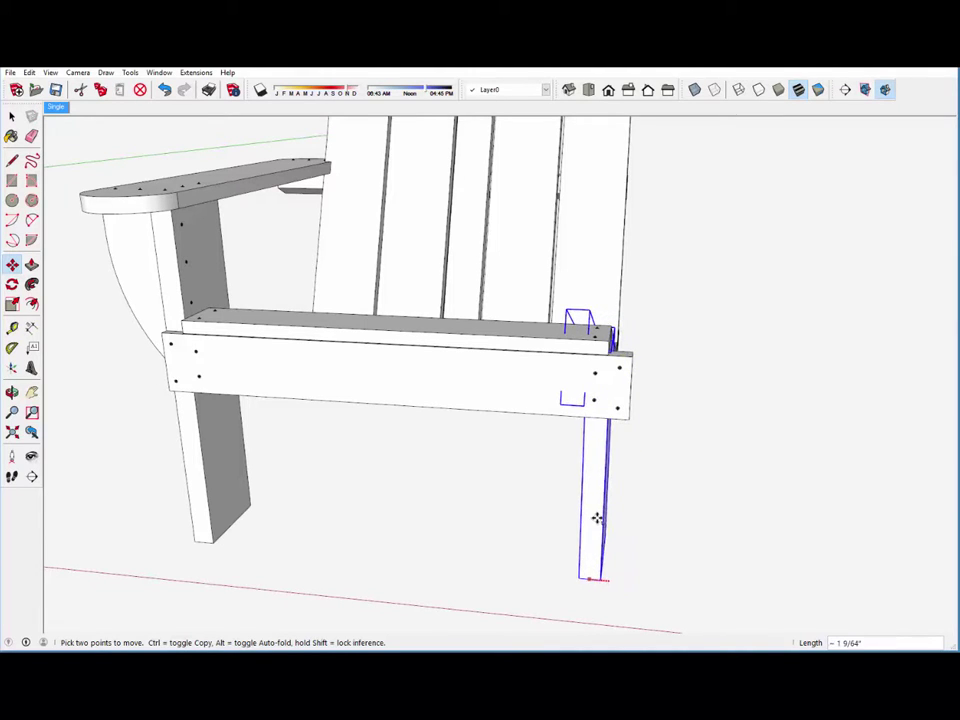
left_click(607, 342)
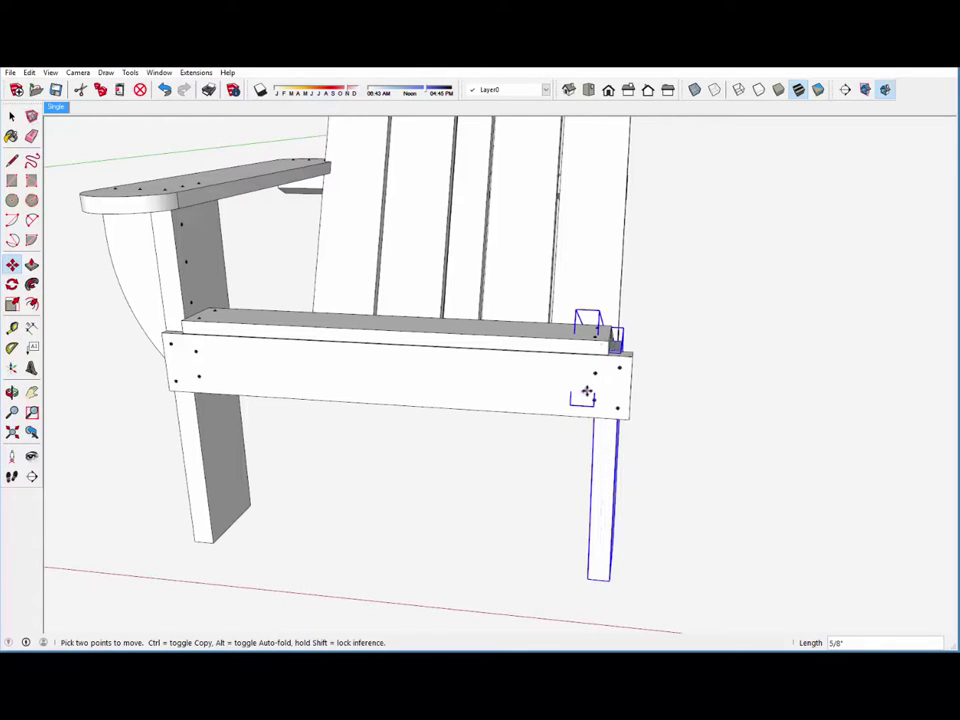
middle_click_drag(586, 392, 535, 330)
key("m")
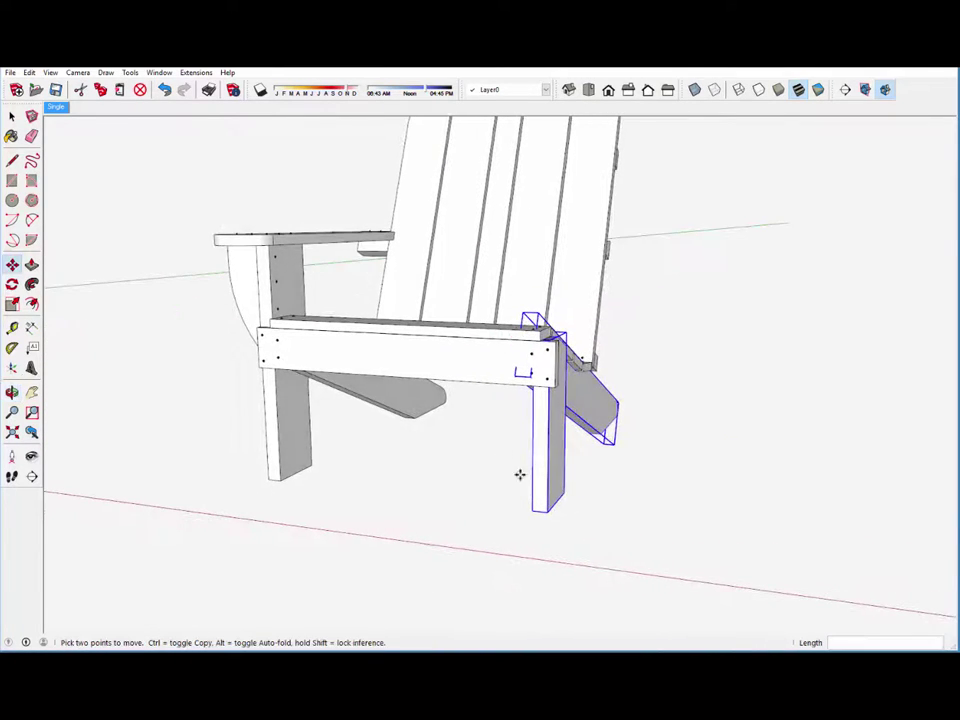
scroll(535, 495, "down", 5)
middle_click_drag(546, 508, 494, 430)
Step: Copy the whole modified chair 3' 6 3/8" to the right
key("m")
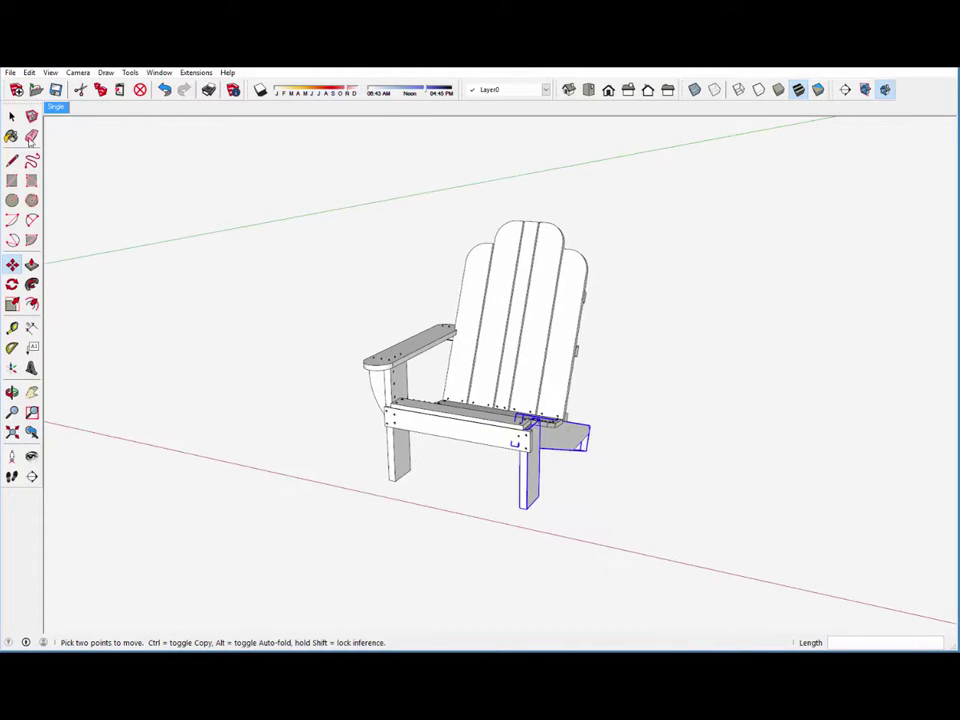
key("space")
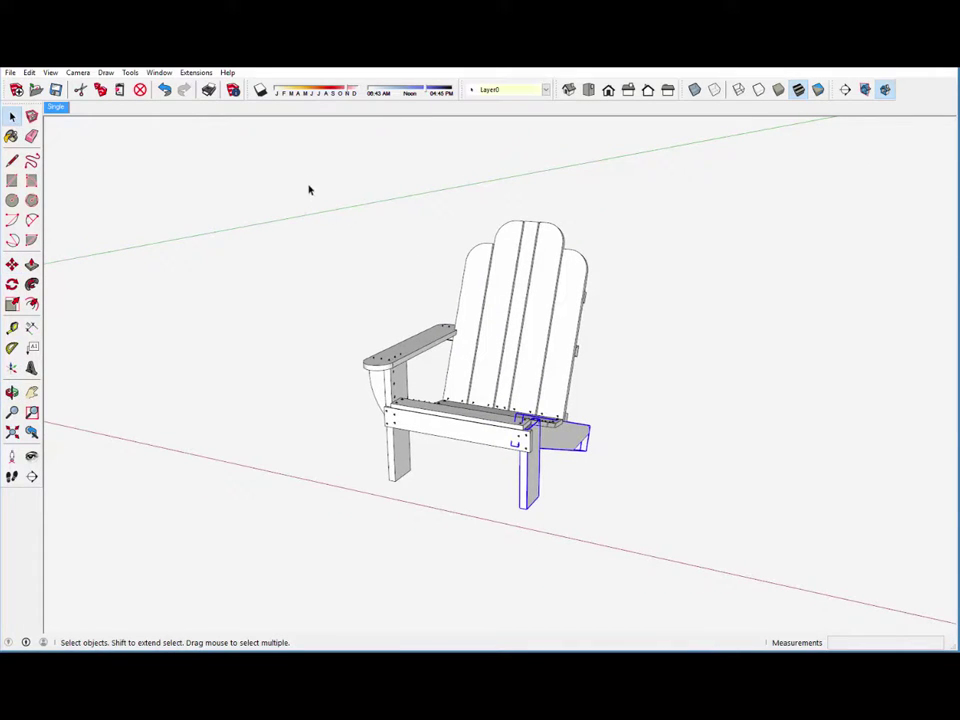
left_click_drag(311, 181, 662, 541)
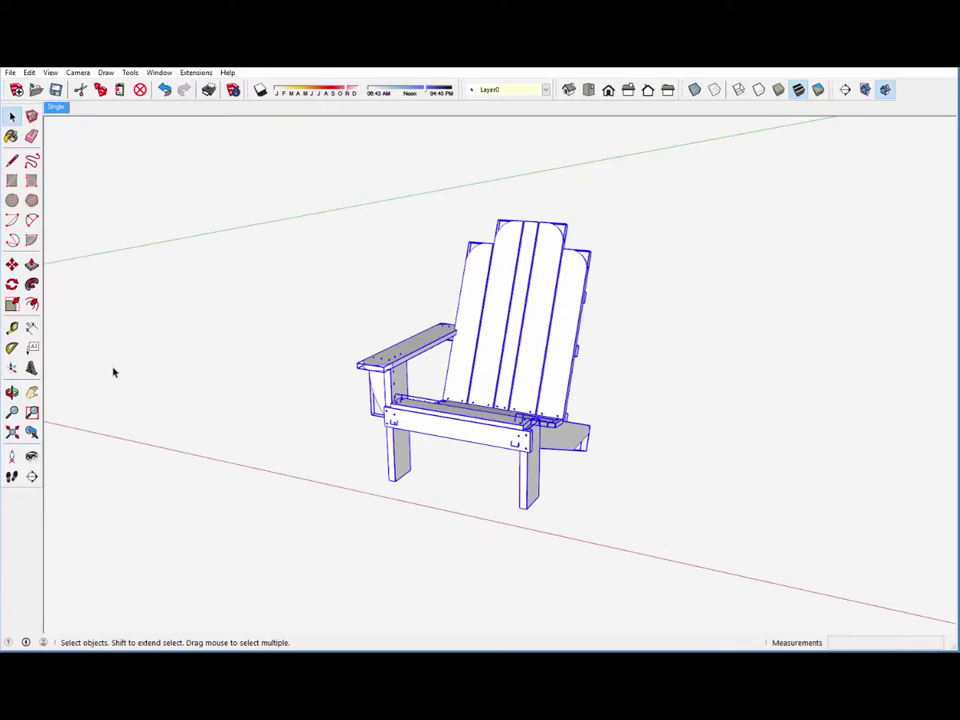
left_click(11, 264)
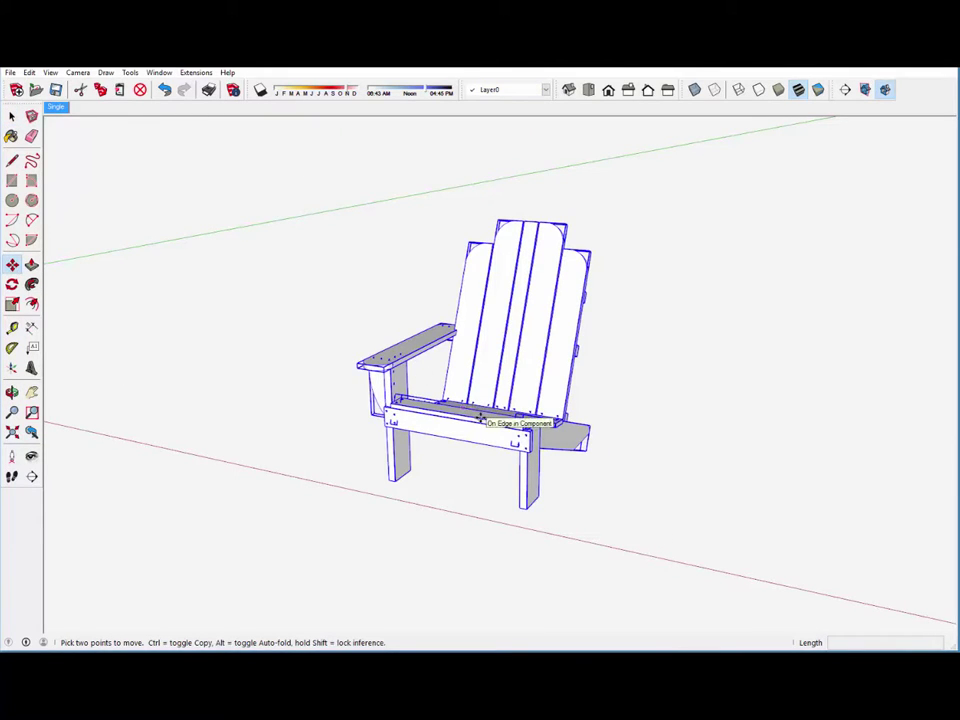
key("ctrl")
left_click(481, 418)
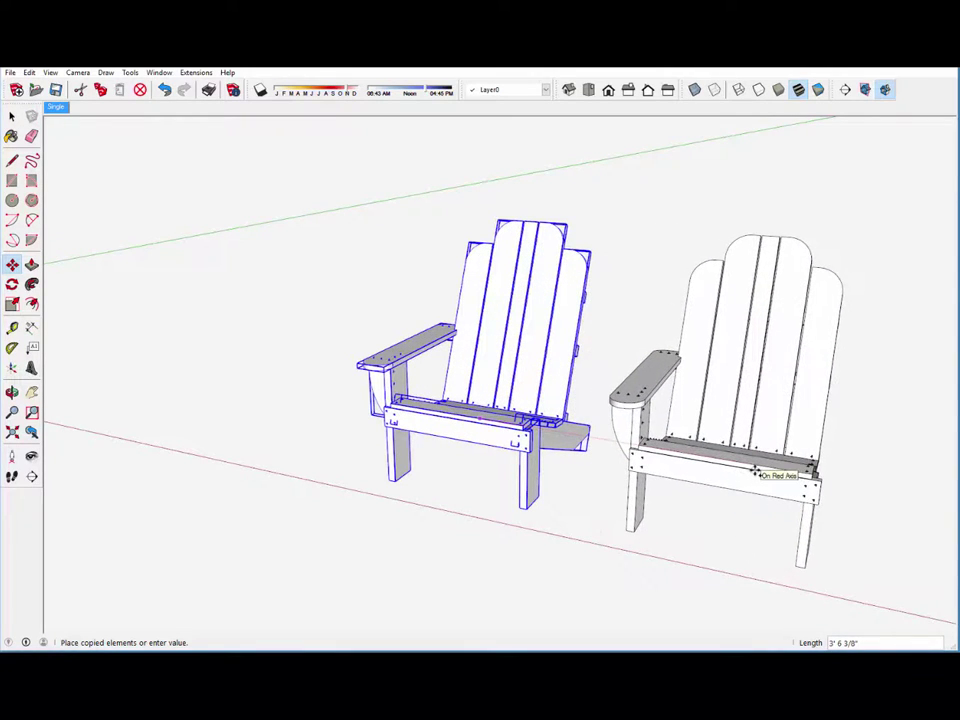
left_click(755, 470)
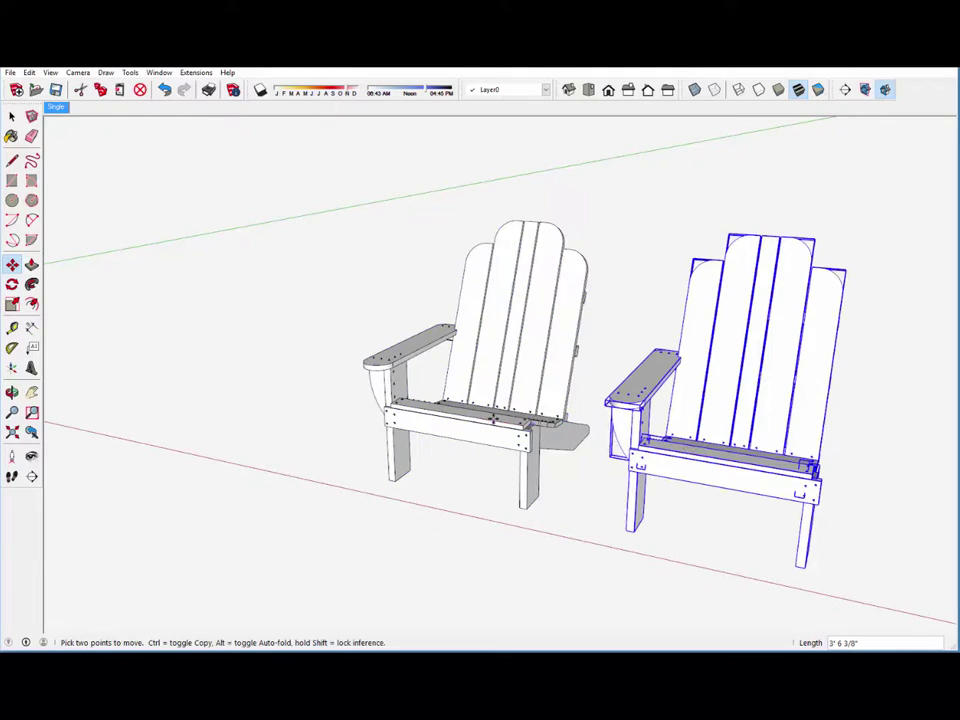
scroll(400, 410, "down", 4)
middle_click_drag(400, 410, 671, 429)
Step: Flip the new copy along the red direction and zoom in on both chairs
right_click(604, 412)
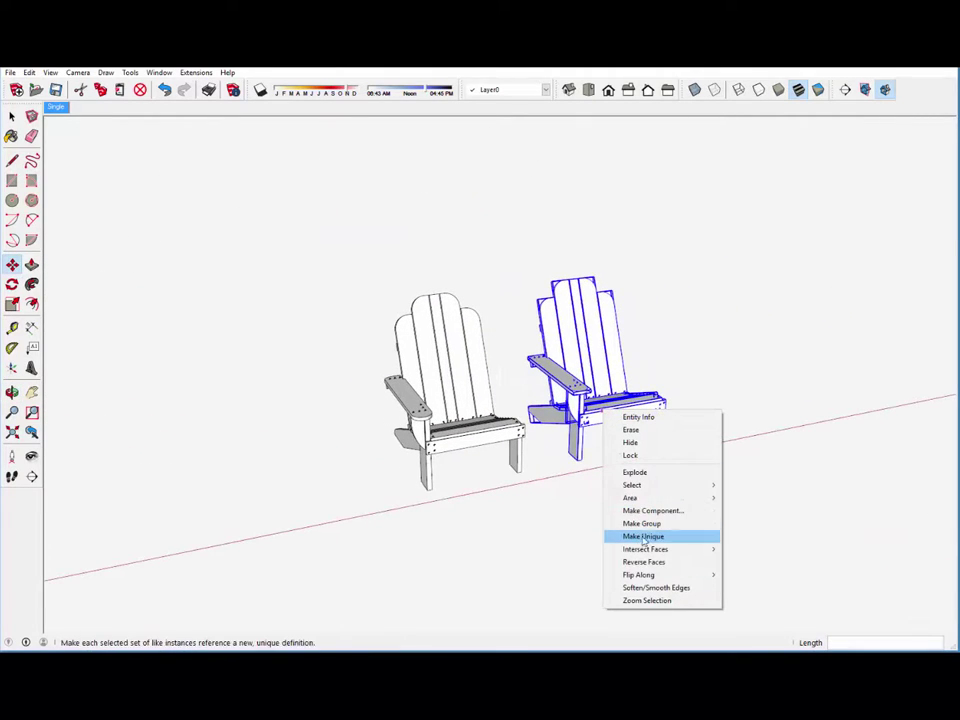
mouse_move(700, 576)
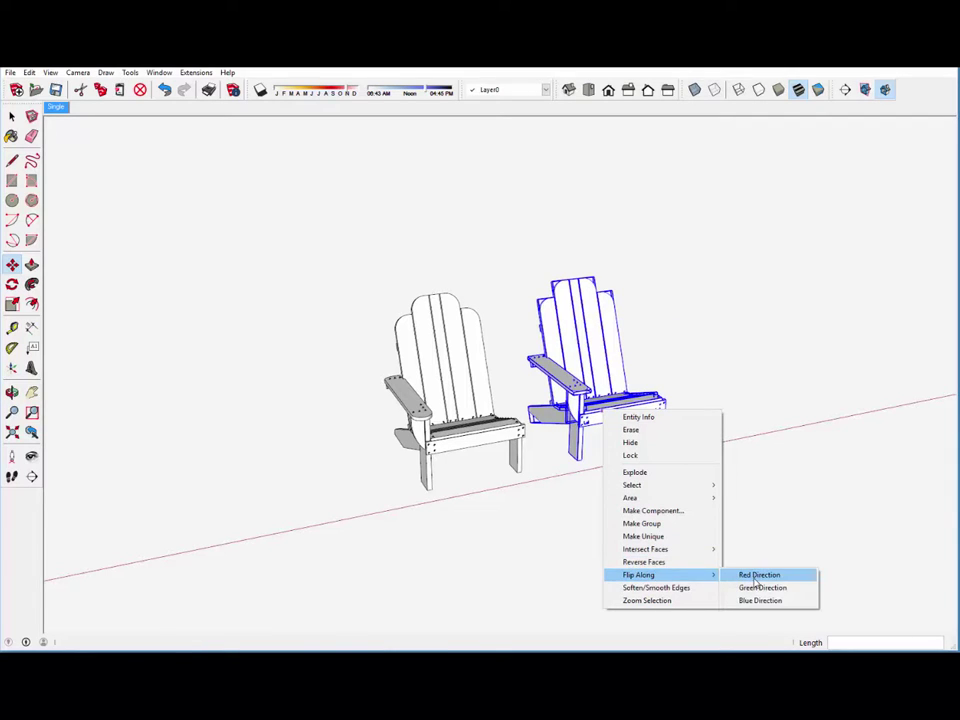
left_click(756, 576)
scroll(592, 419, "up", 3)
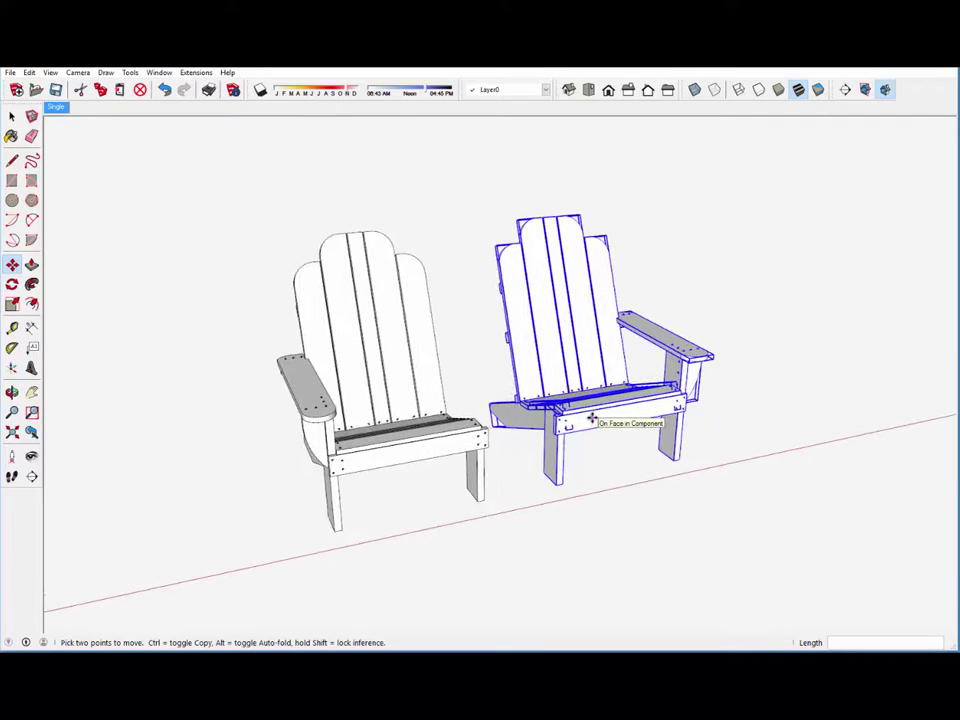
scroll(592, 420, "up", 3)
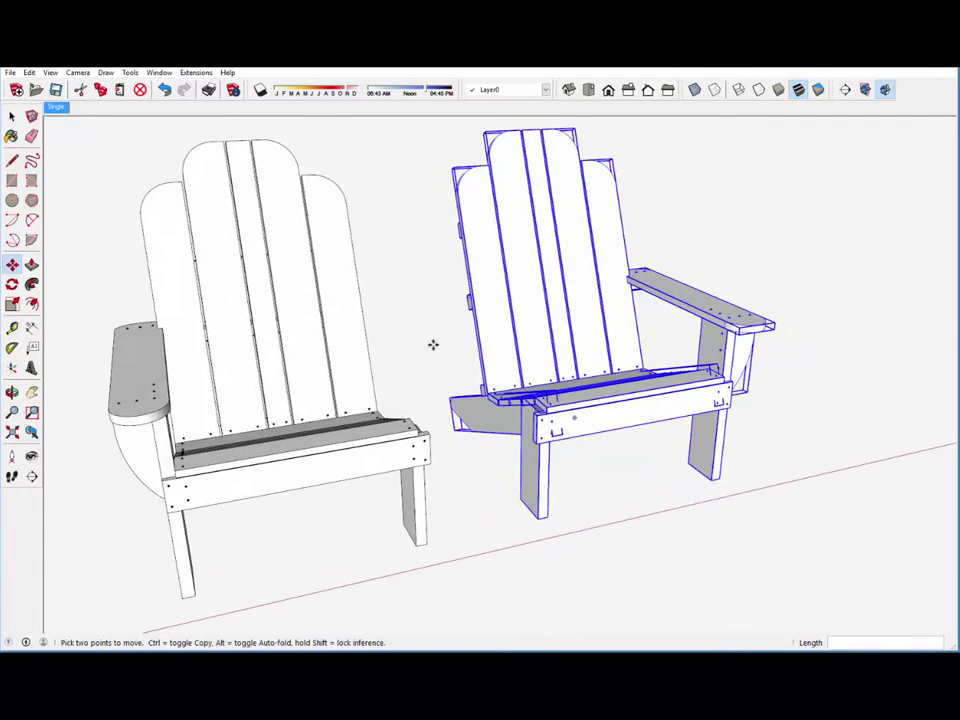
Step: Delete the mirrored chair's front apron board and inner front leg, then select the whole chair
left_click(11, 117)
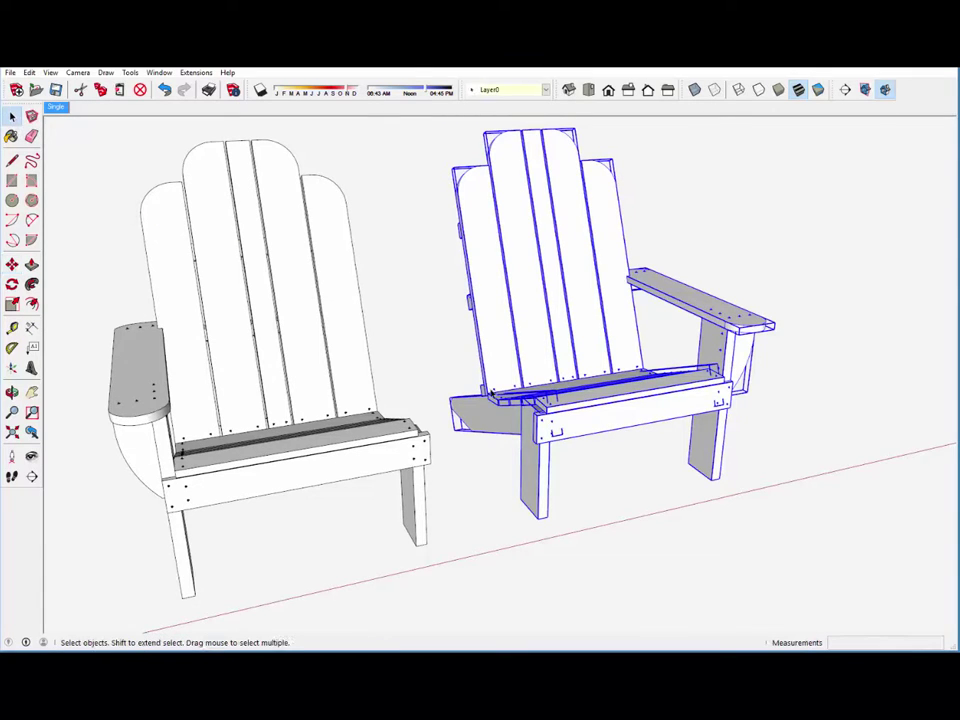
double_click(596, 427)
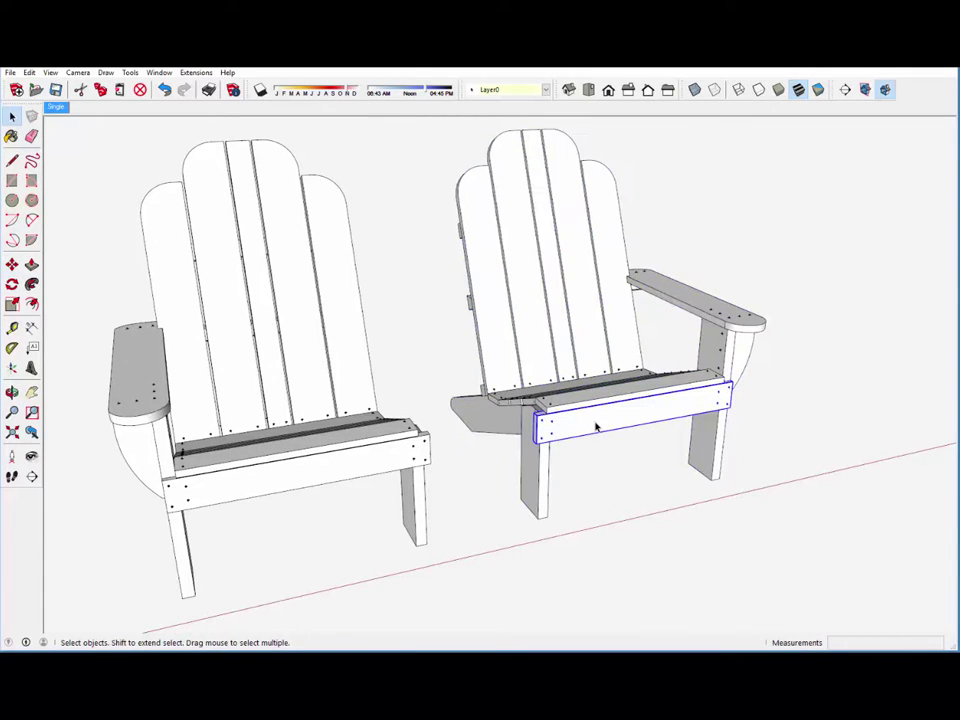
key("Delete")
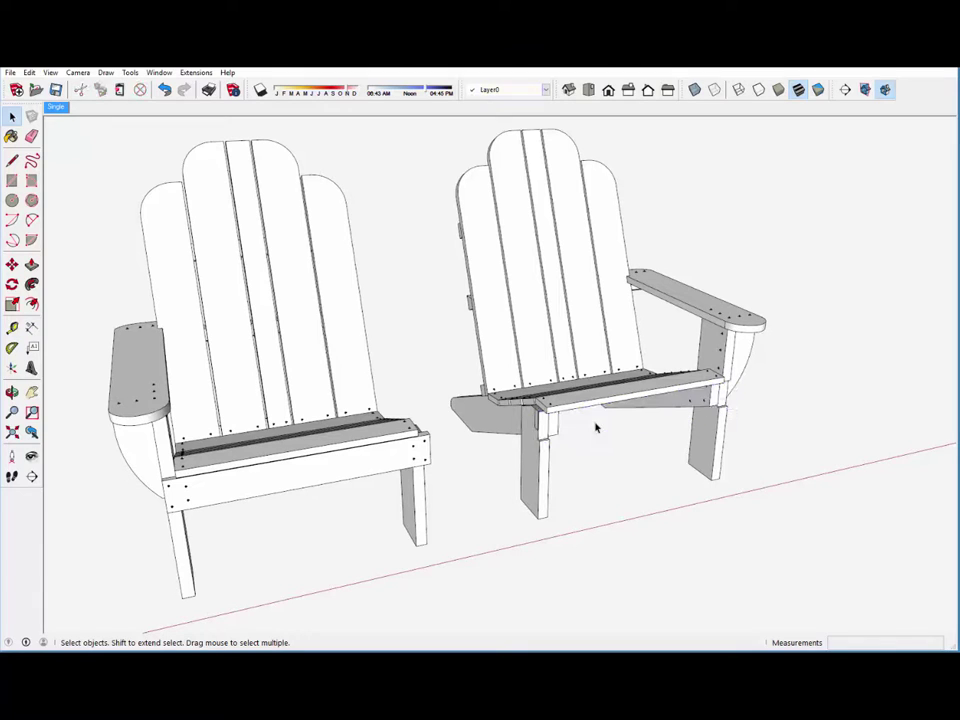
middle_click_drag(529, 435, 533, 497)
left_click(542, 497)
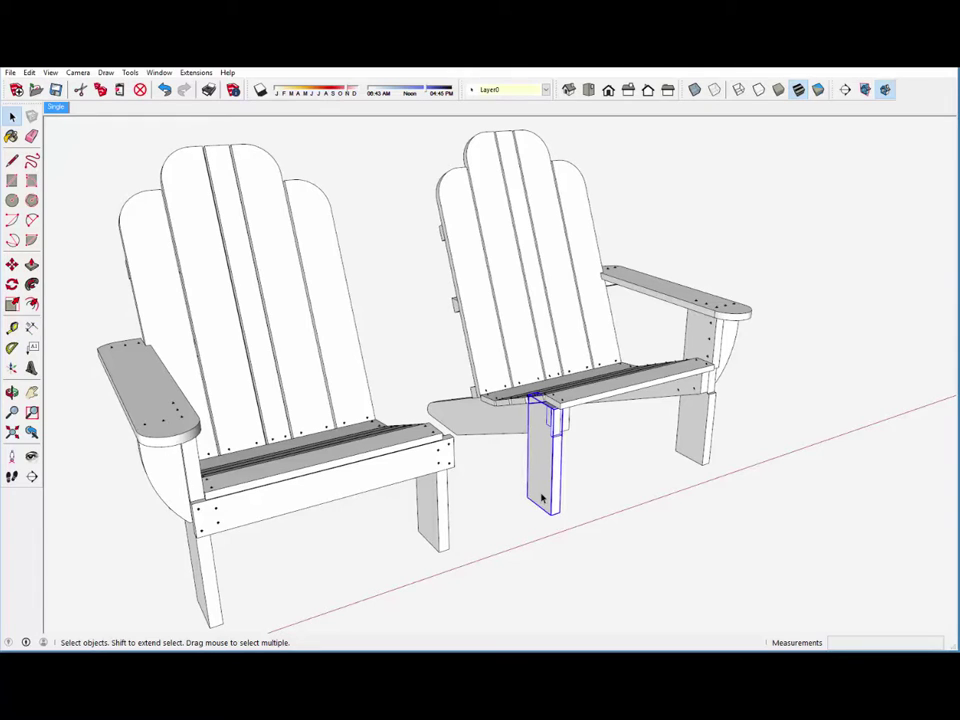
key("Delete")
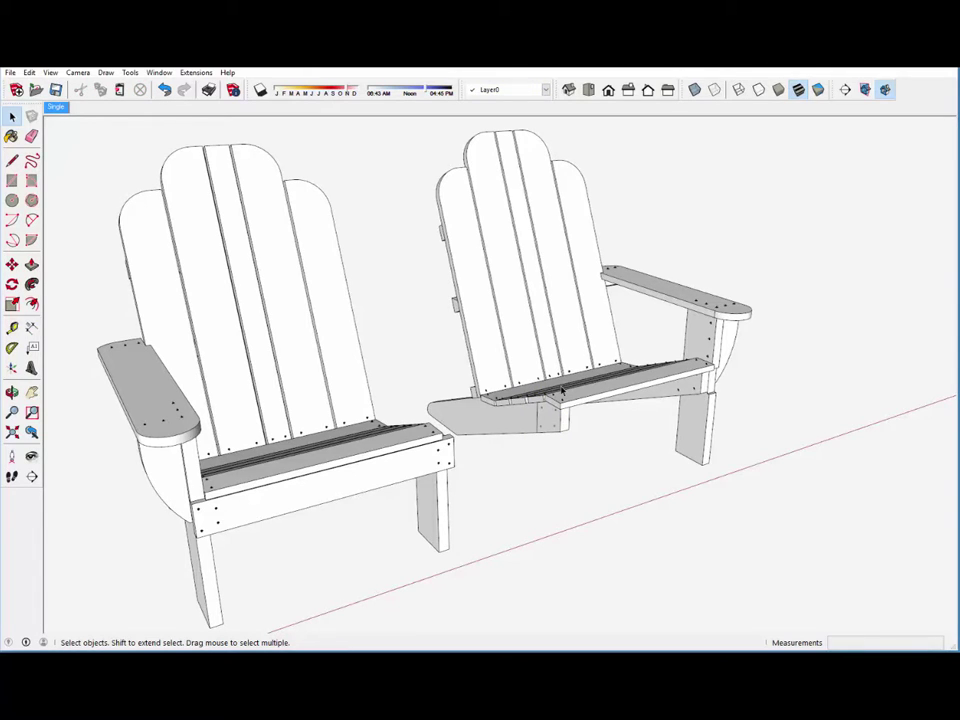
mouse_move(538, 373)
middle_mouse_down()
mouse_move(553, 392)
mouse_move(538, 373)
middle_mouse_up()
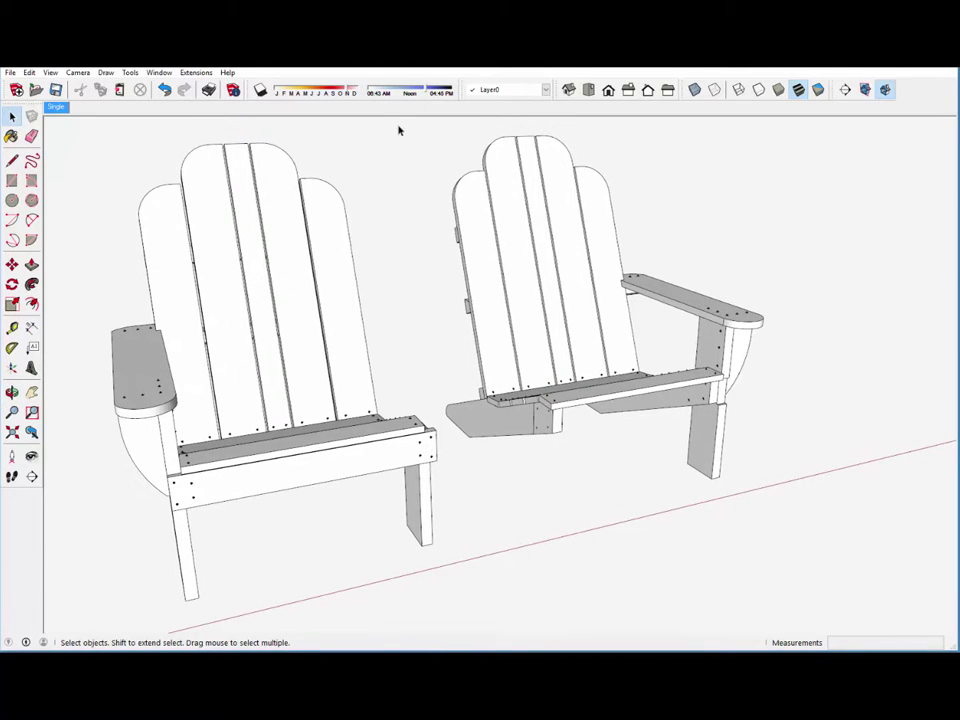
left_click_drag(398, 130, 793, 491)
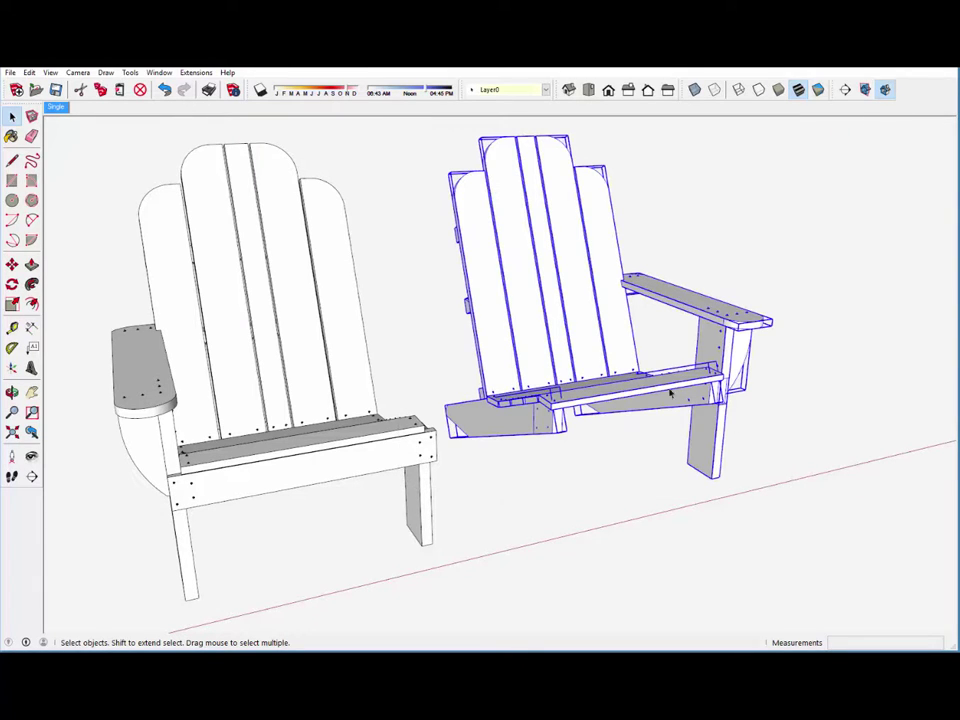
Step: Slide the mirrored chair left along red until it butts against the first chair, then deselect
left_click(11, 264)
middle_click_drag(496, 414, 516, 407)
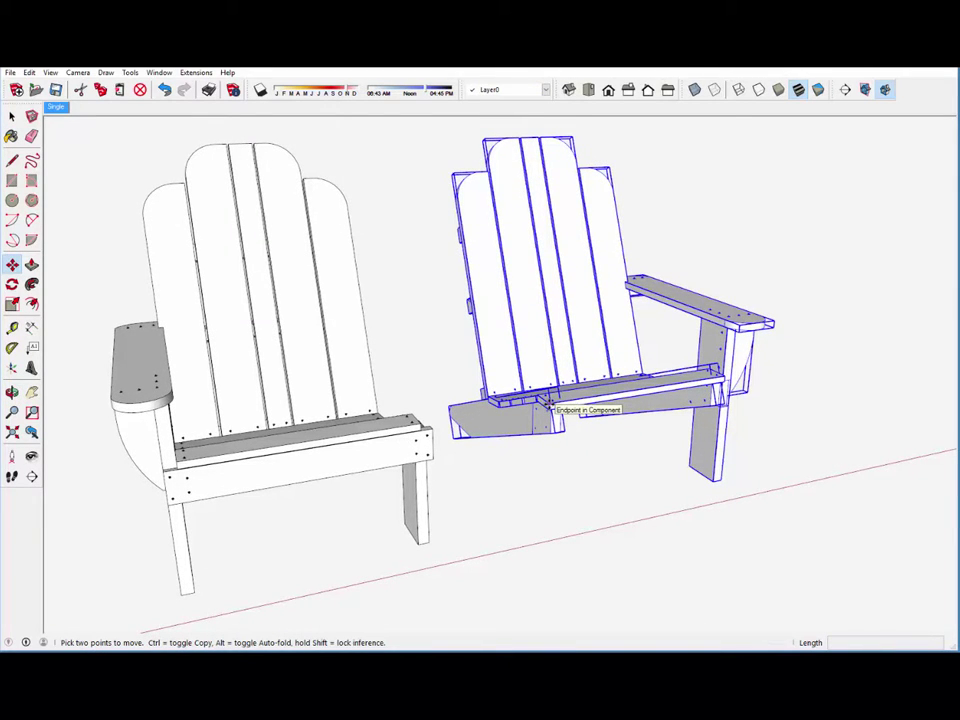
left_click(548, 399)
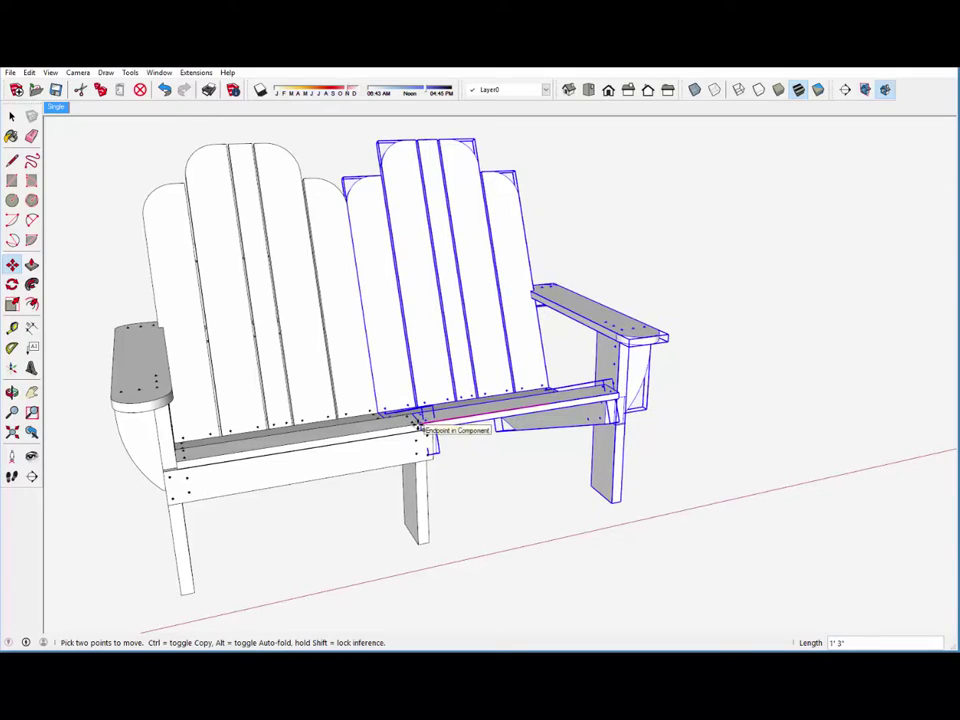
left_click(419, 427)
middle_click_drag(512, 410, 328, 399)
key("m")
left_click(11, 117)
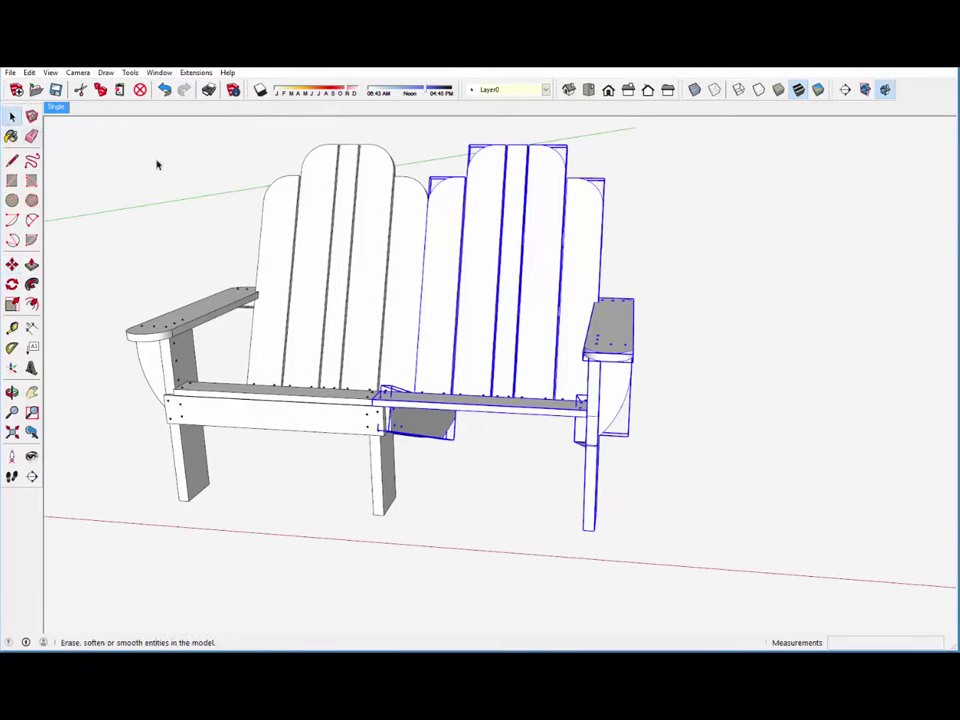
left_click(159, 163)
scroll(368, 425, "up", 1)
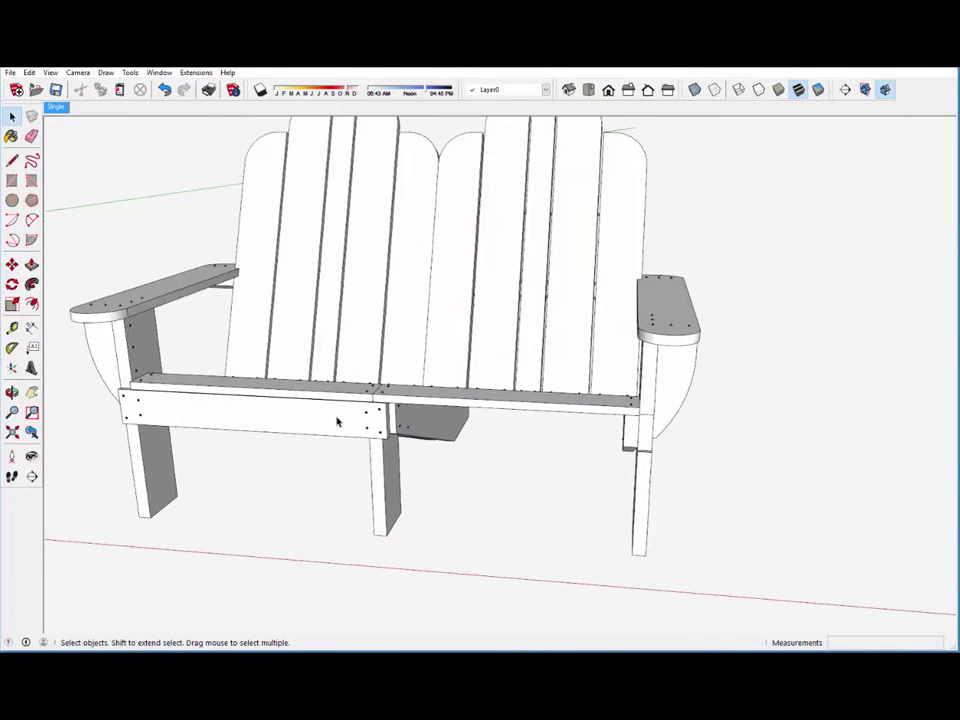
Step: Inside the left front apron component, stretch its right end 2' along red to the far leg
left_click(337, 421)
right_click(339, 421)
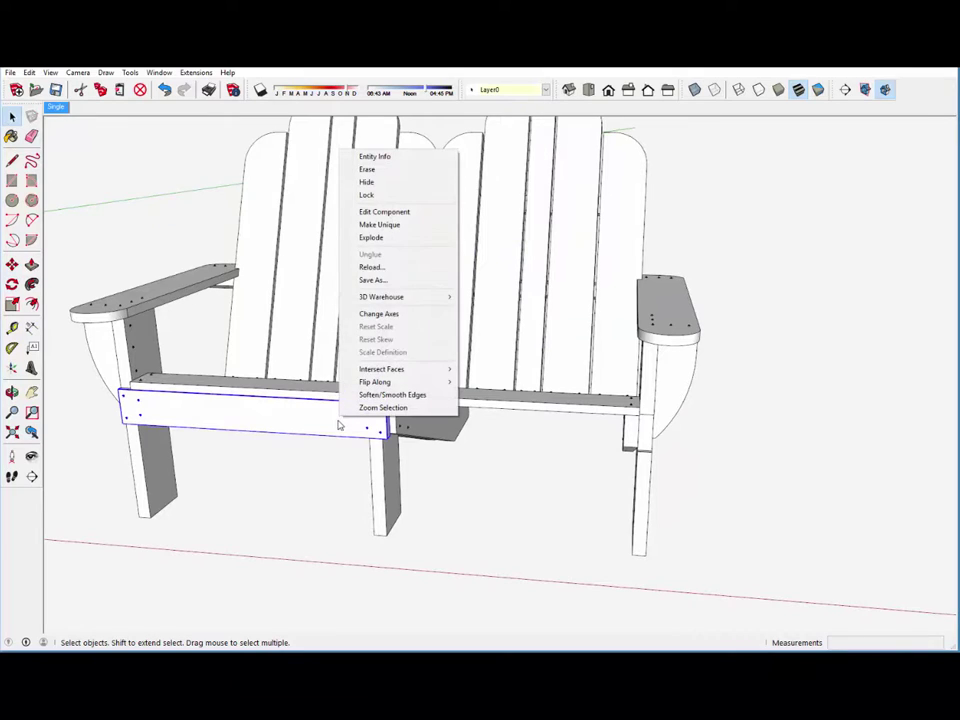
left_click(373, 213)
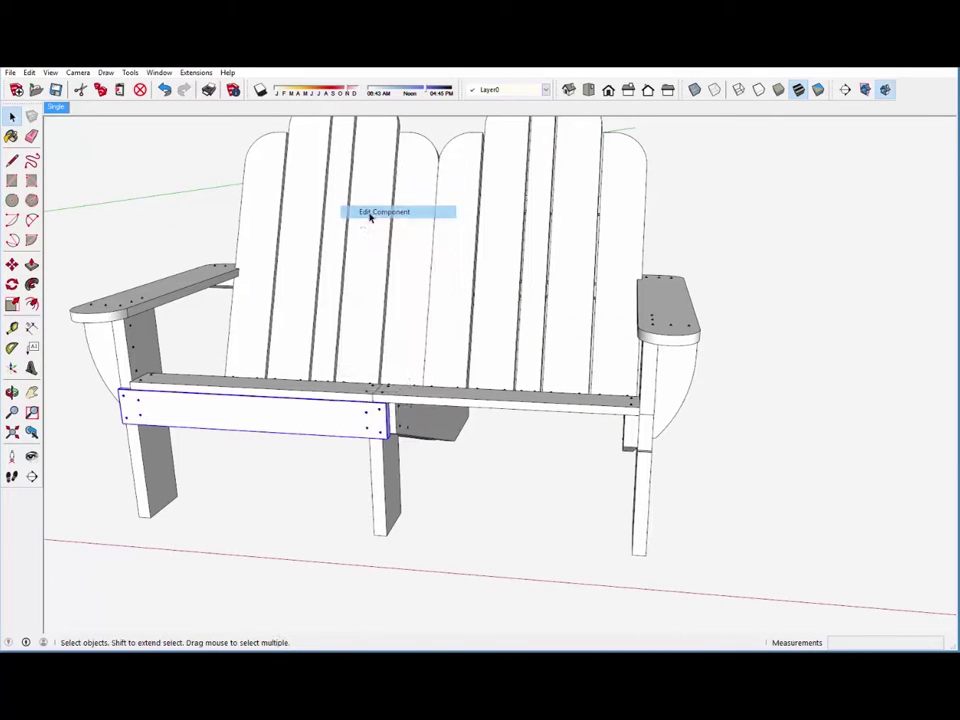
left_click(378, 446)
left_click(12, 264)
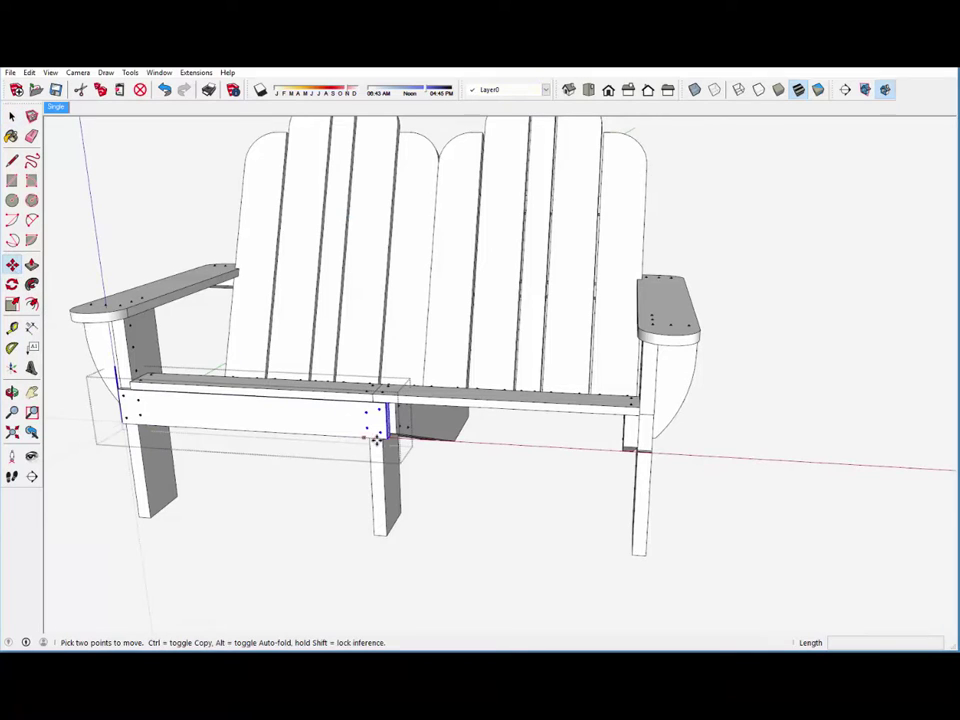
left_click(385, 440)
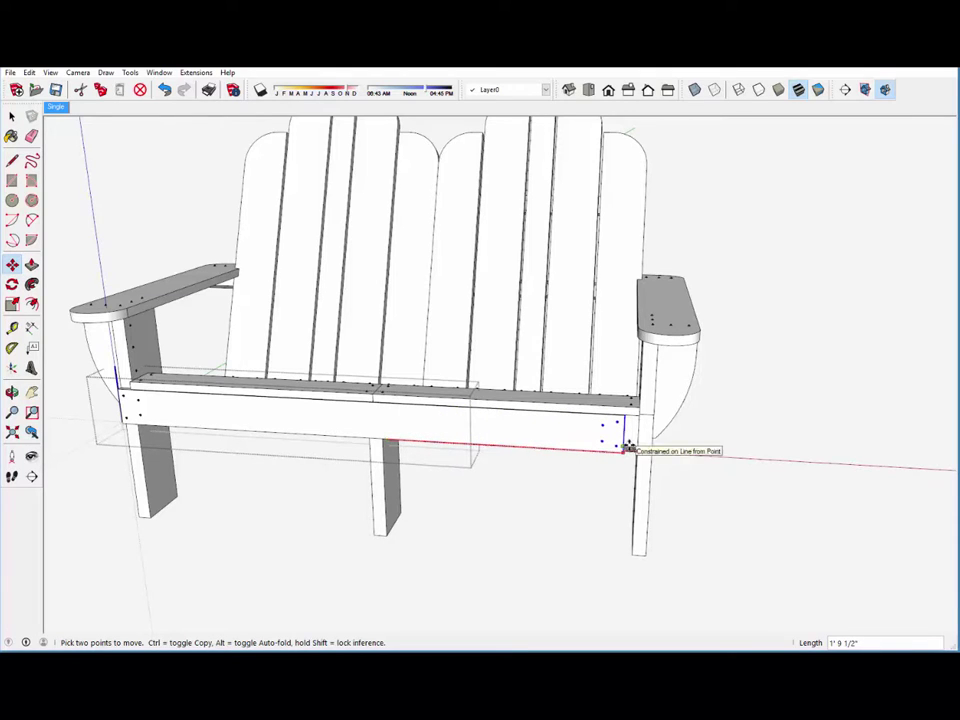
left_click(650, 420)
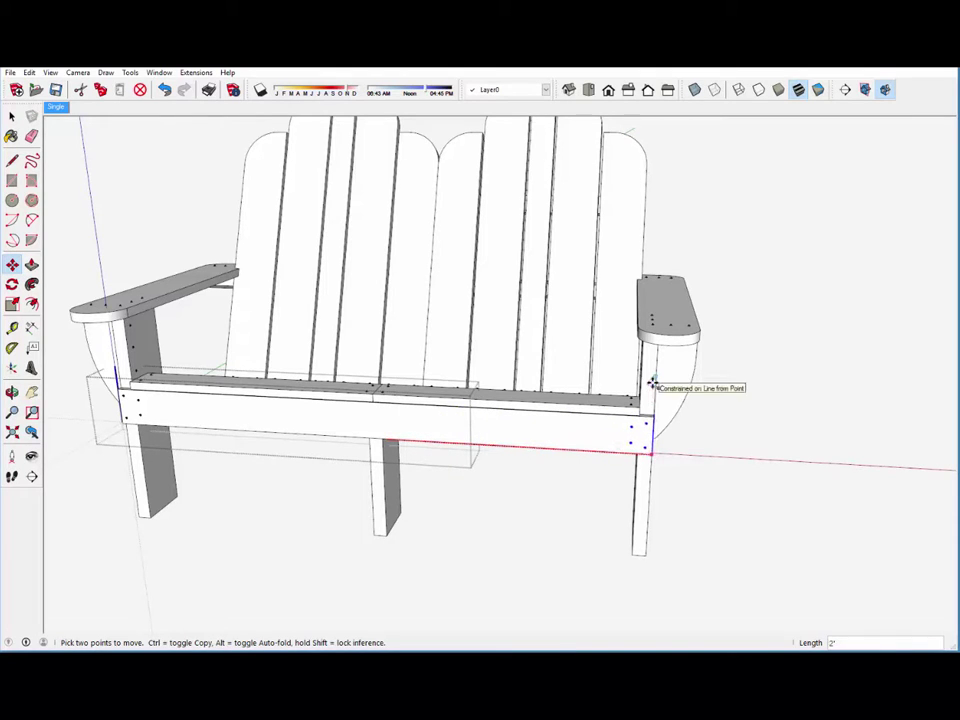
Step: Close the apron component and orbit to a frontal view of the settee
middle_click_drag(602, 445, 468, 468)
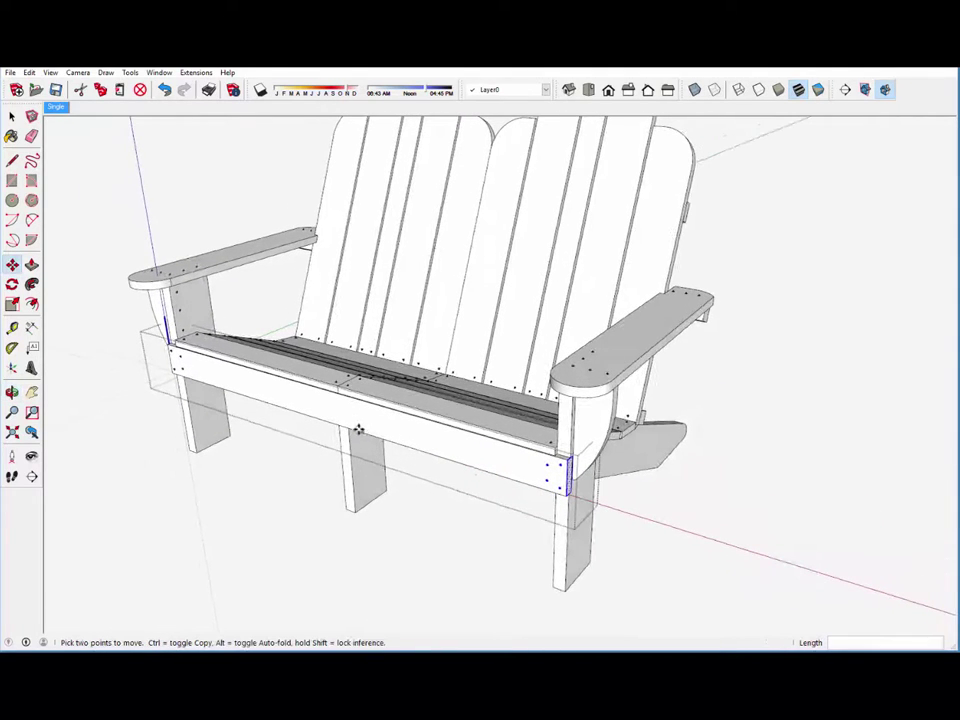
right_click(287, 511)
left_click(321, 519)
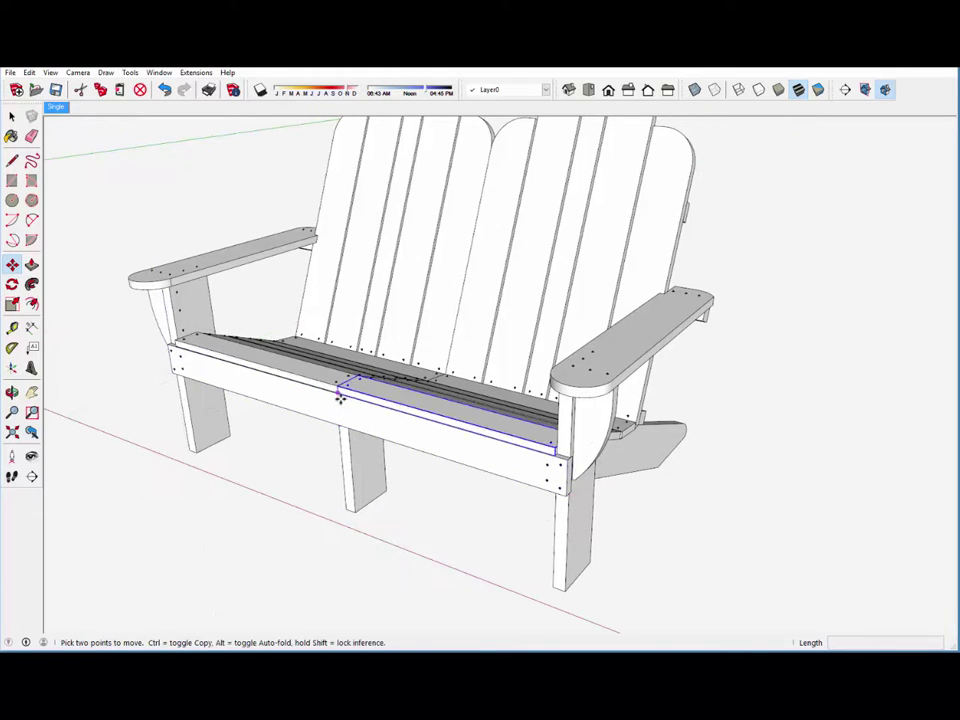
middle_click_drag(405, 429, 347, 450)
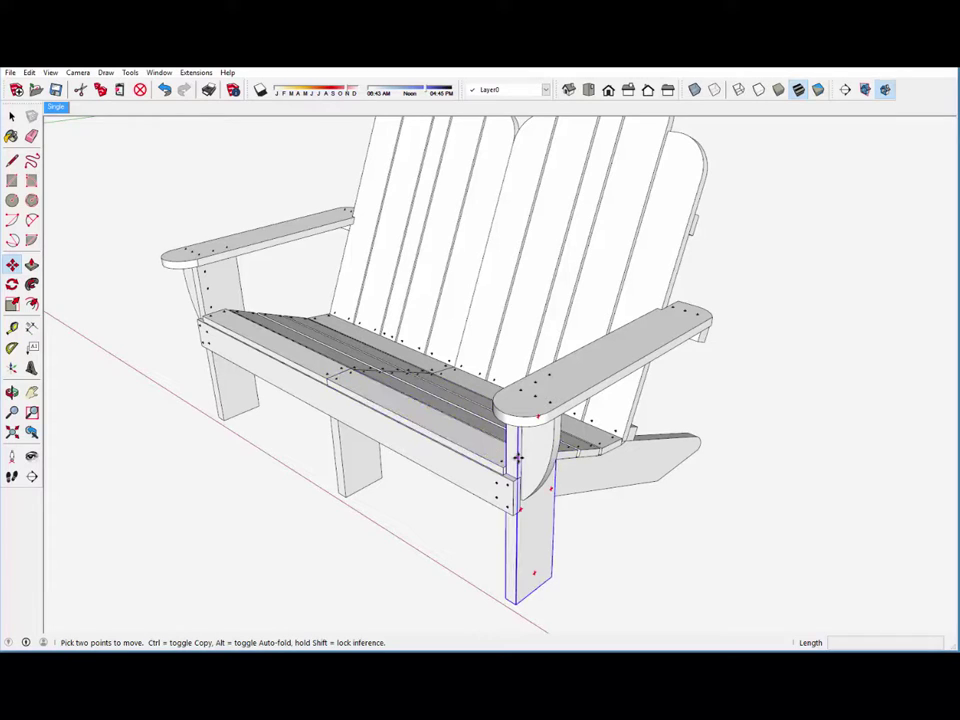
middle_click_drag(518, 457, 690, 465)
Step: Delete the front-right seat board
left_click(11, 116)
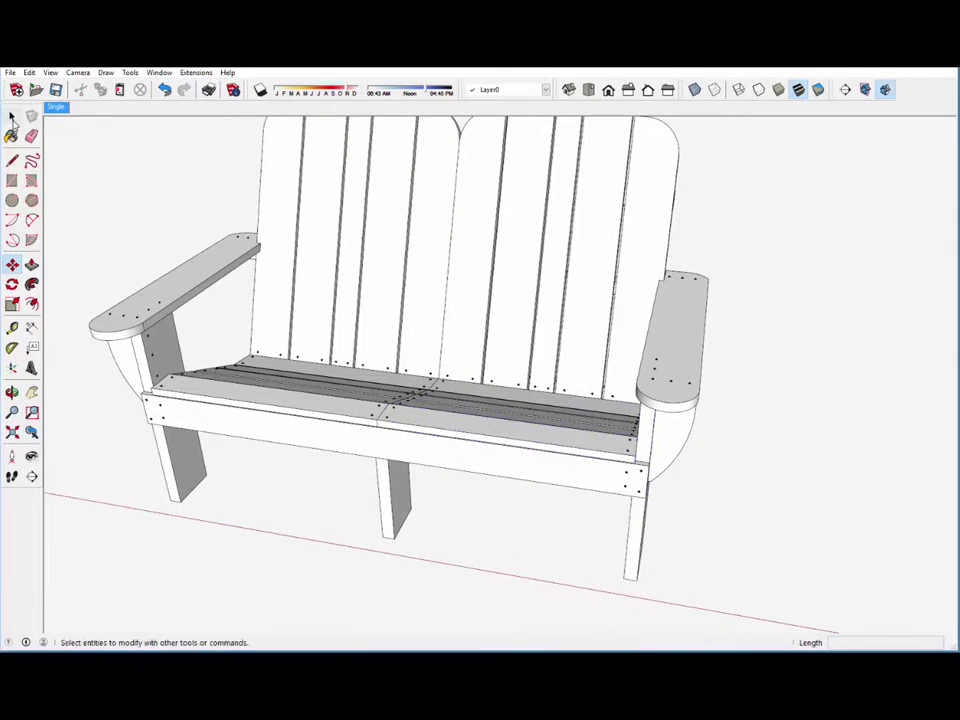
left_click(449, 425)
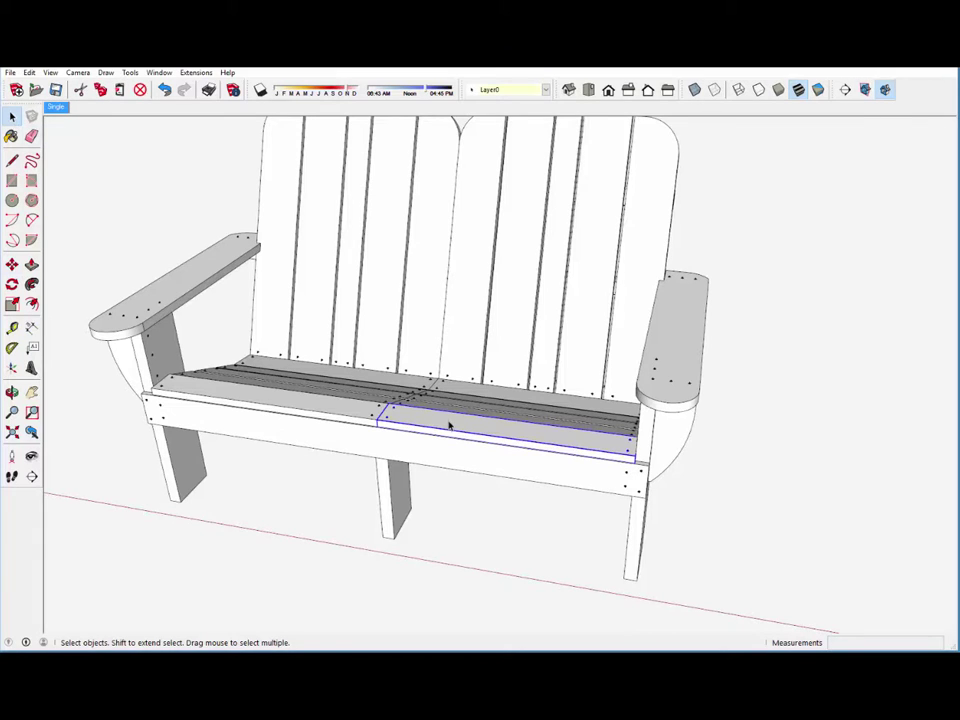
key("Delete")
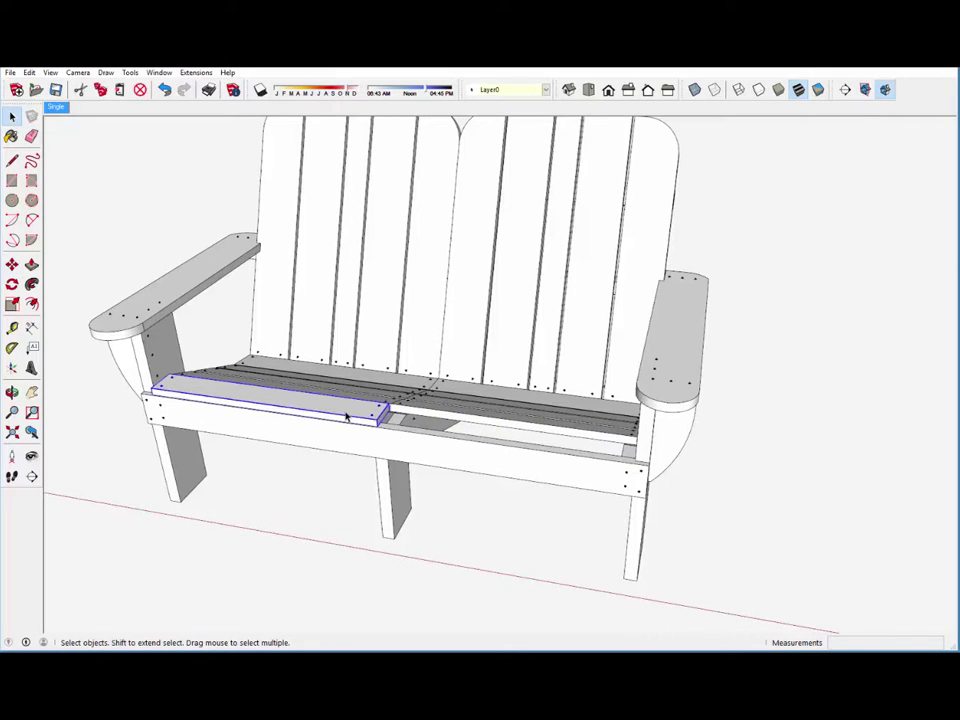
Step: Stretch the left front seat board's right end along red to the far side, then close the component
right_click(346, 416)
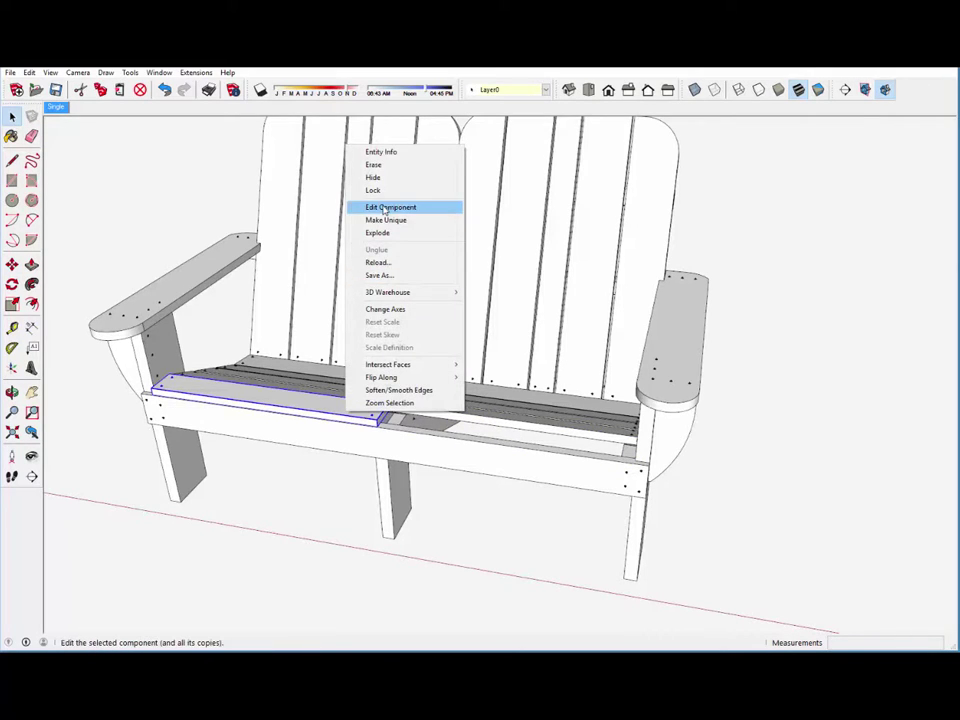
left_click(385, 208)
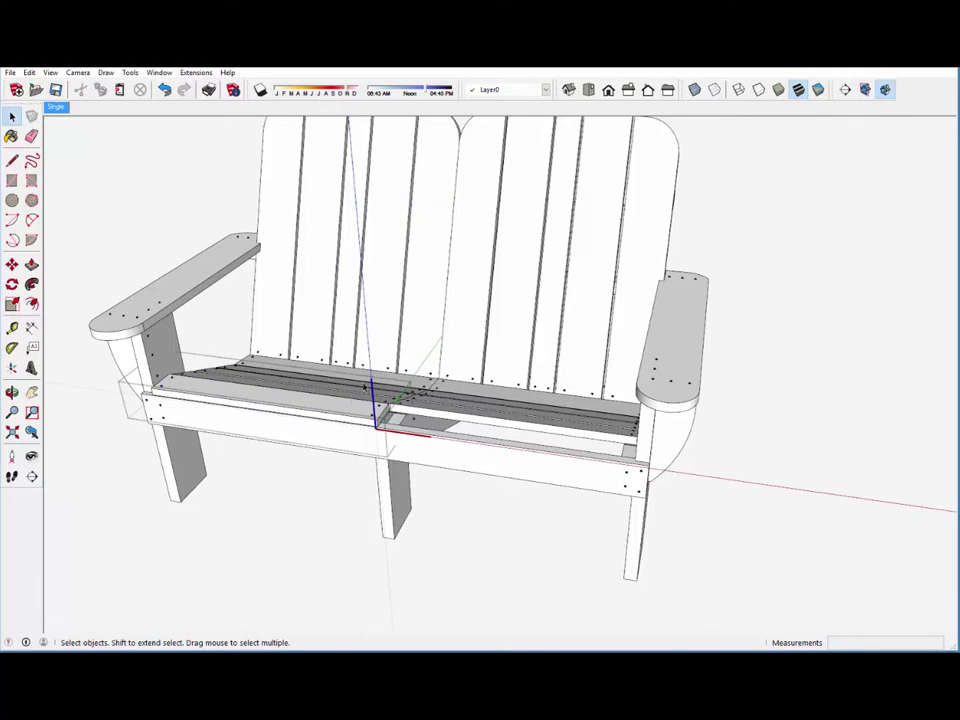
left_click(397, 447)
middle_click_drag(349, 425, 489, 439)
left_click(12, 264)
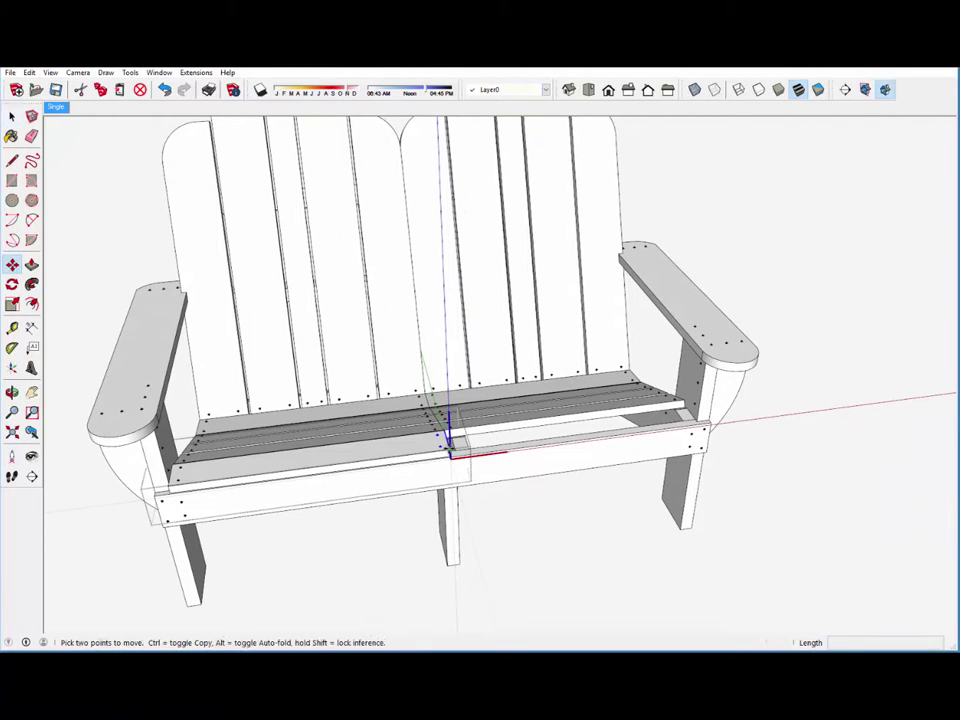
left_click(449, 452)
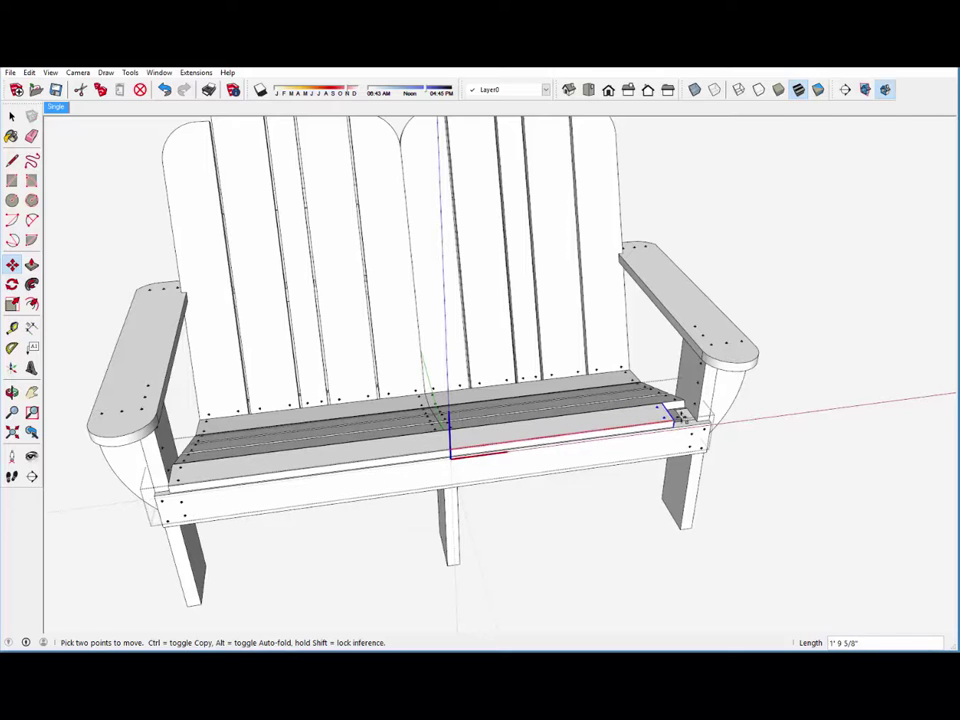
left_click(703, 396)
key("o")
left_click_drag(616, 434, 375, 452)
key("m")
right_click(305, 500)
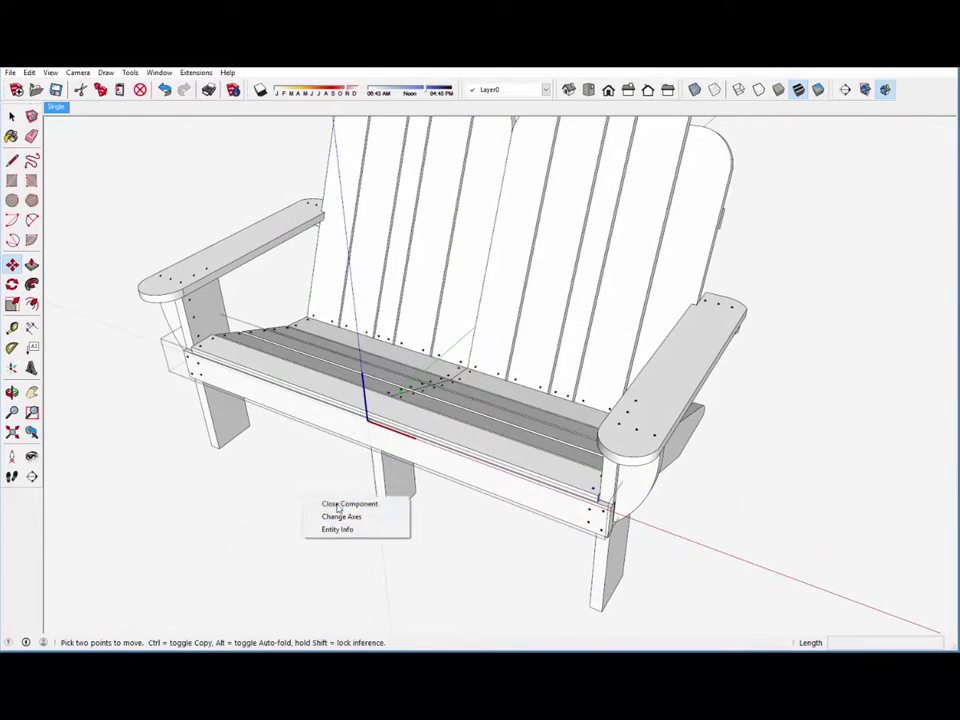
left_click(343, 499)
key("o")
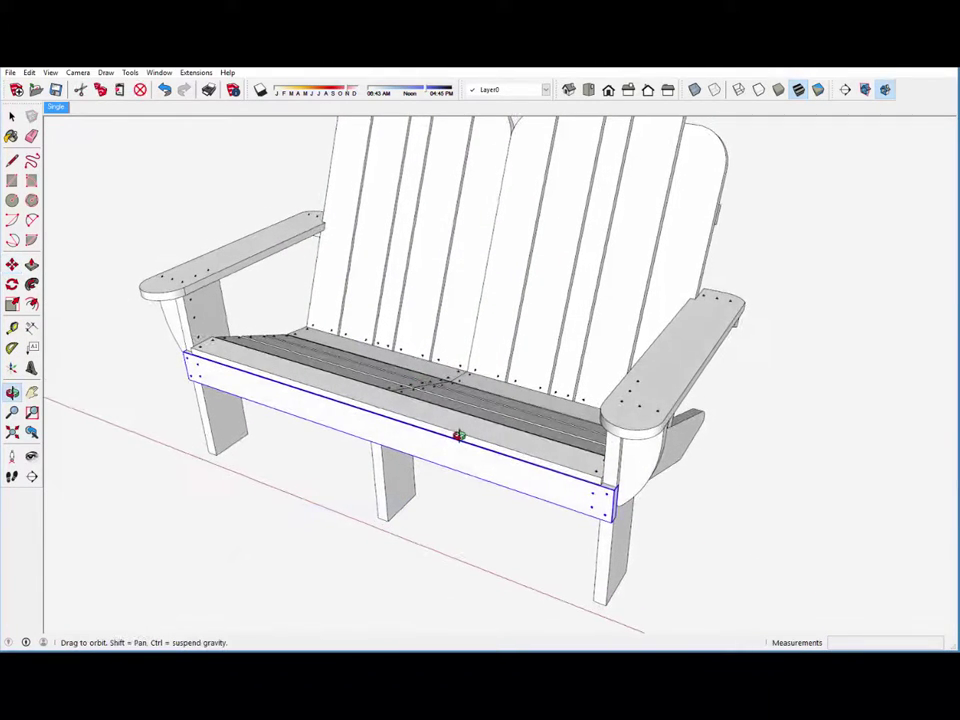
left_click_drag(456, 438, 236, 424)
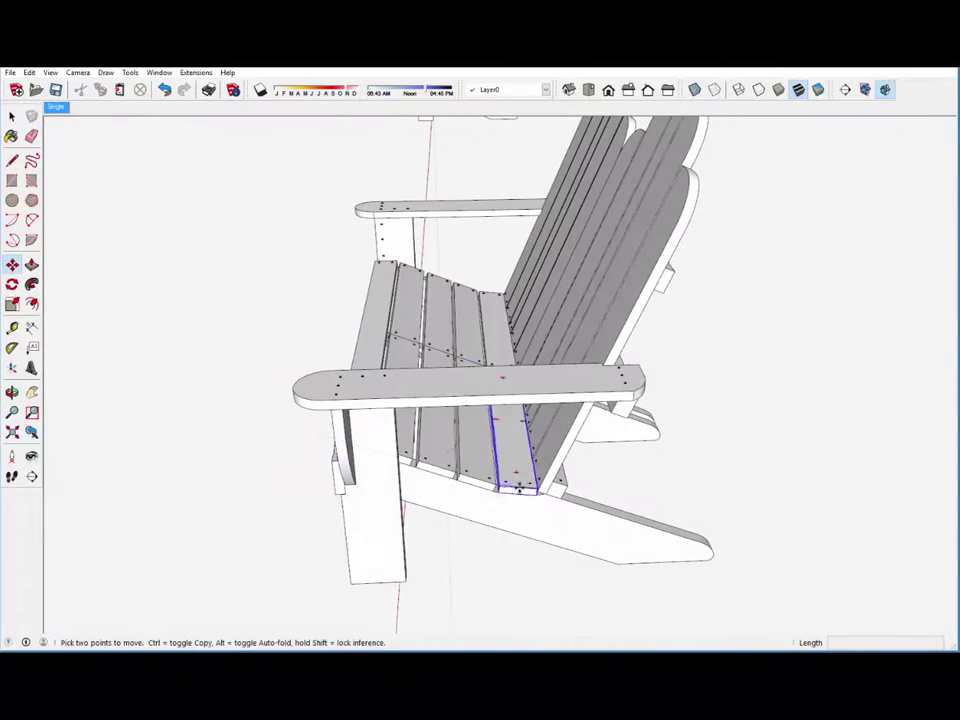
key("o")
left_click_drag(514, 489, 306, 429)
key("m")
middle_click_drag(420, 480, 448, 467)
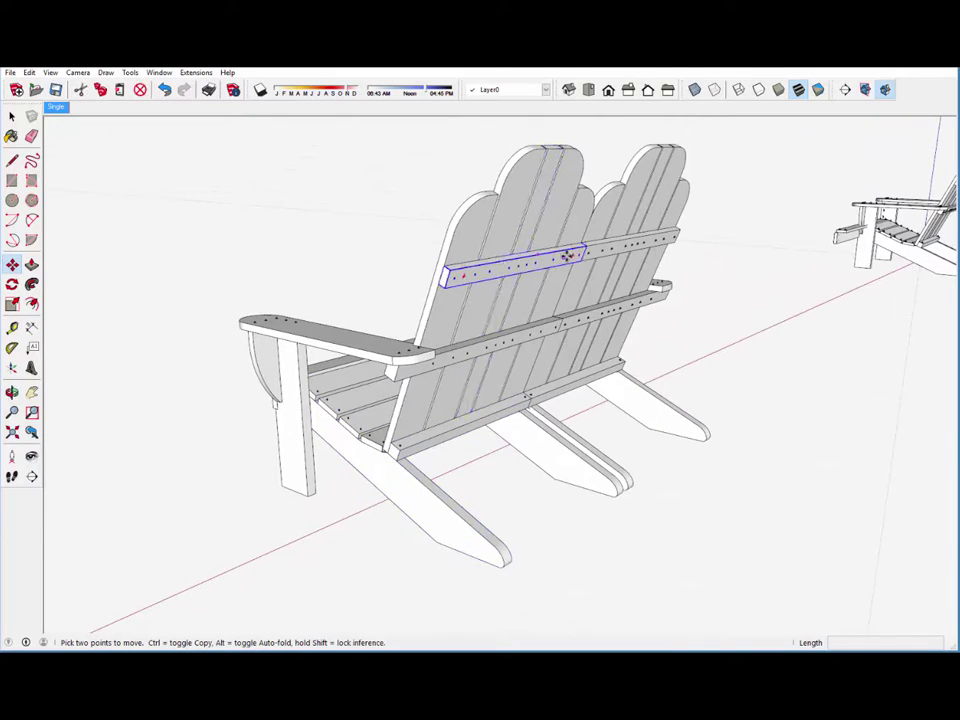
key("o")
left_click_drag(567, 256, 591, 180)
key("m")
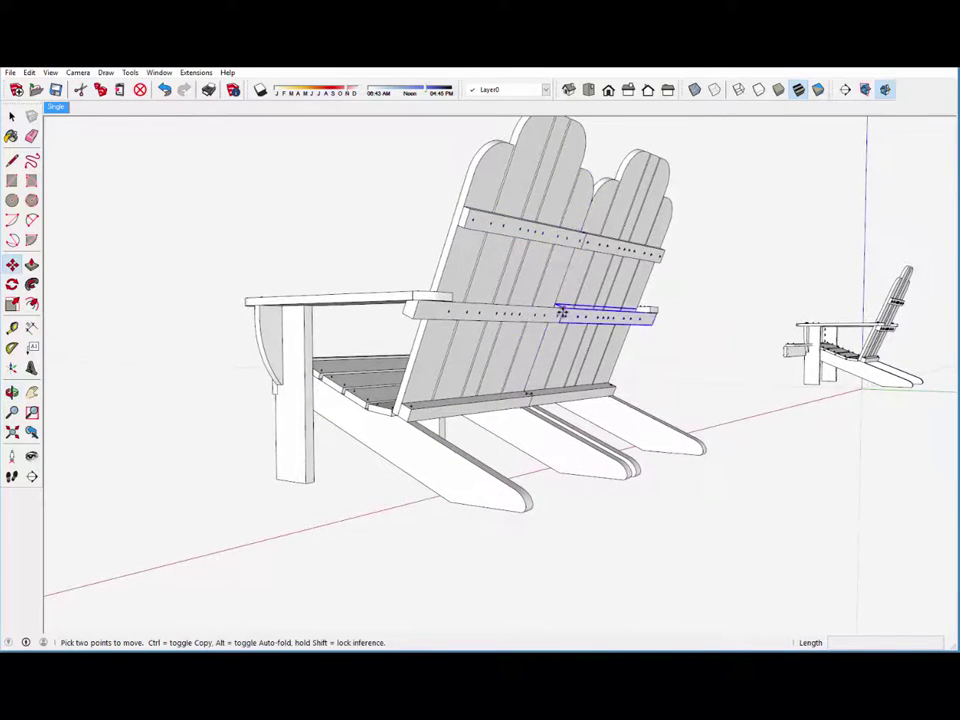
middle_click_drag(562, 313, 523, 321)
key("o")
left_click_drag(523, 321, 604, 270)
key("m")
Step: Draw blue-axis vertical edges between the upper back rail and the base to close a centre support face
left_click(12, 162)
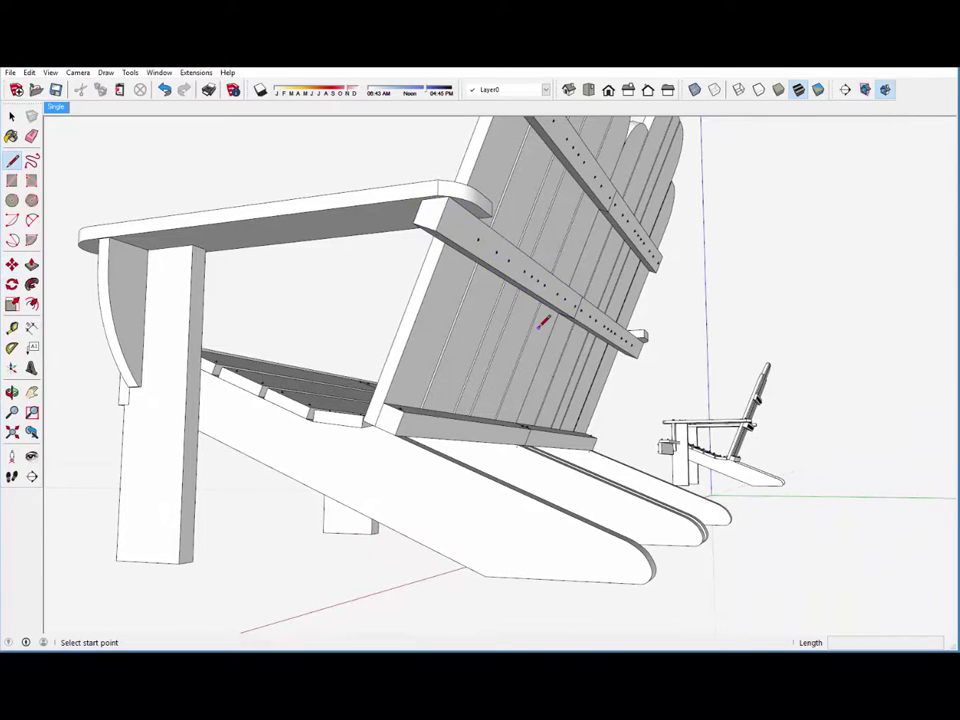
scroll(543, 322, "up", 4)
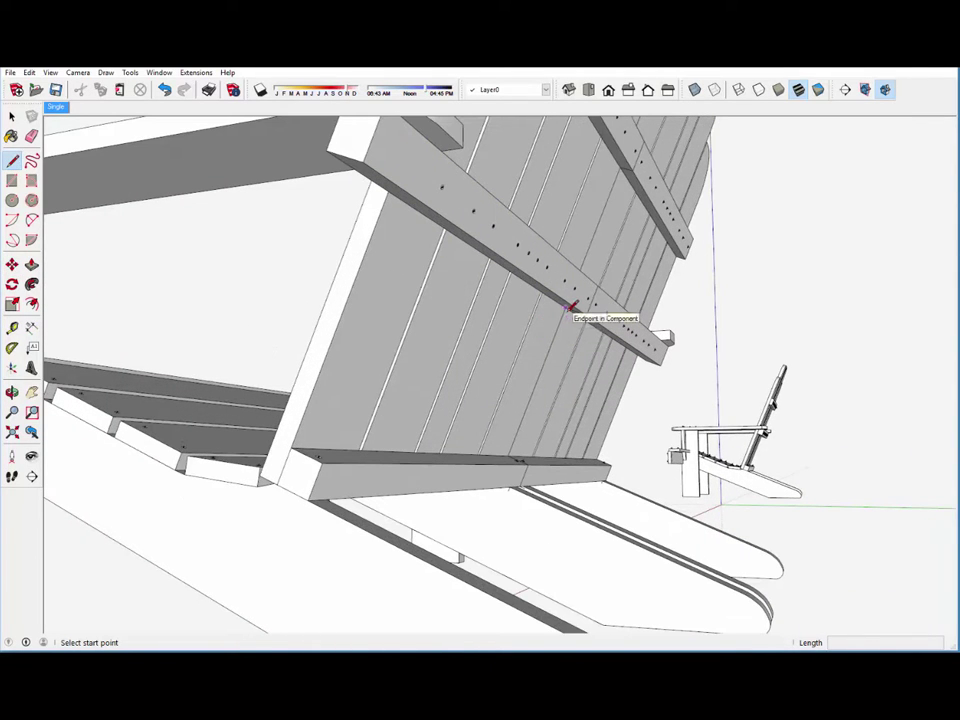
left_click(568, 306)
scroll(550, 335, "down", 5)
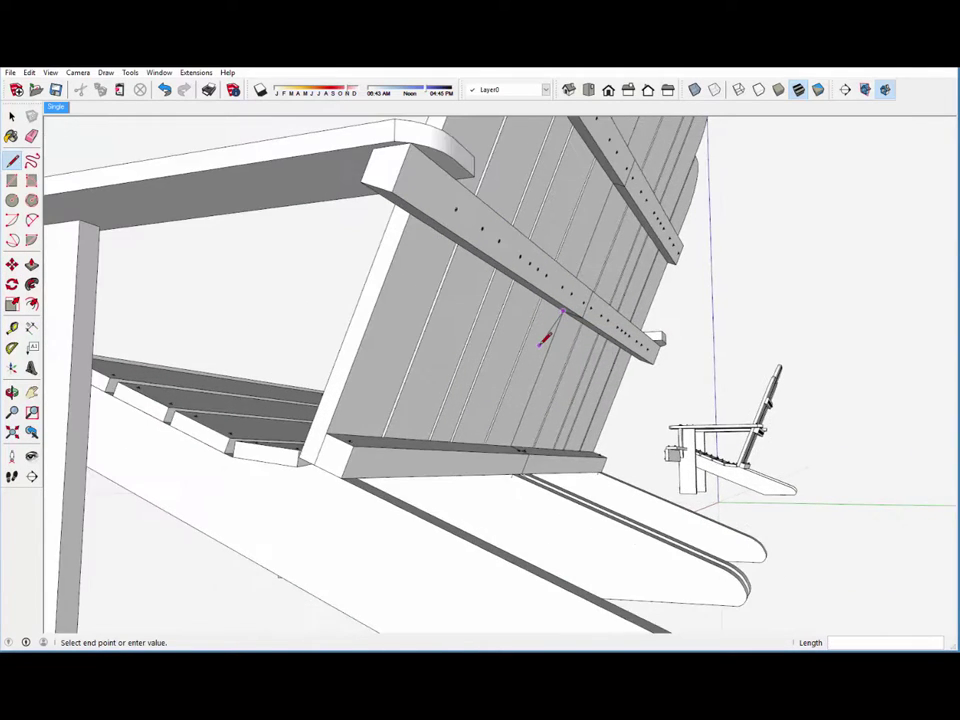
middle_click_drag(567, 366, 536, 410)
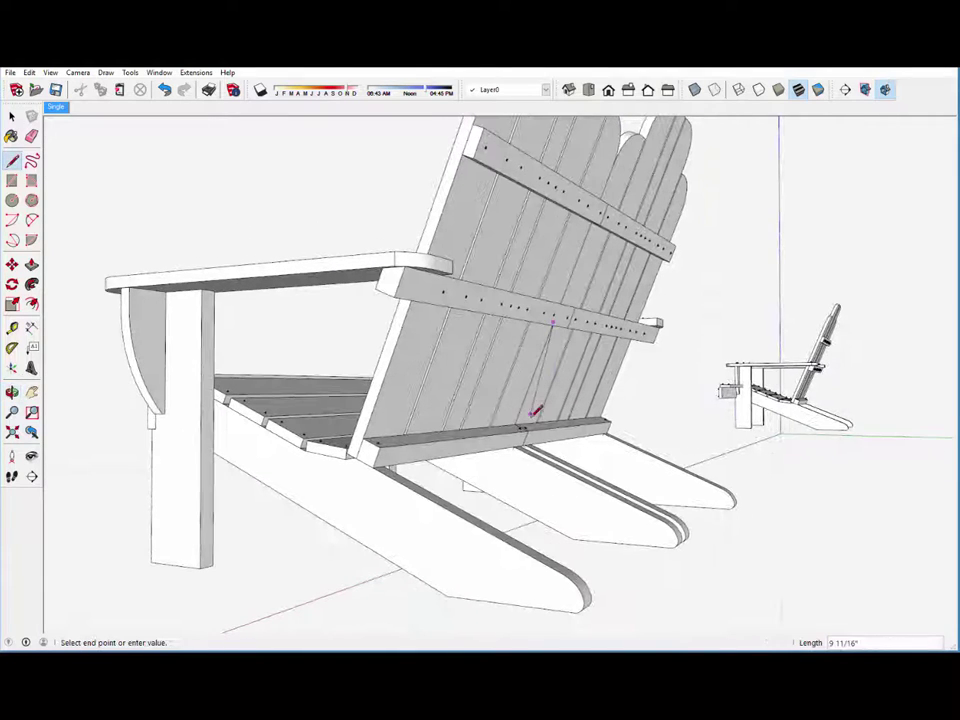
left_click(575, 539)
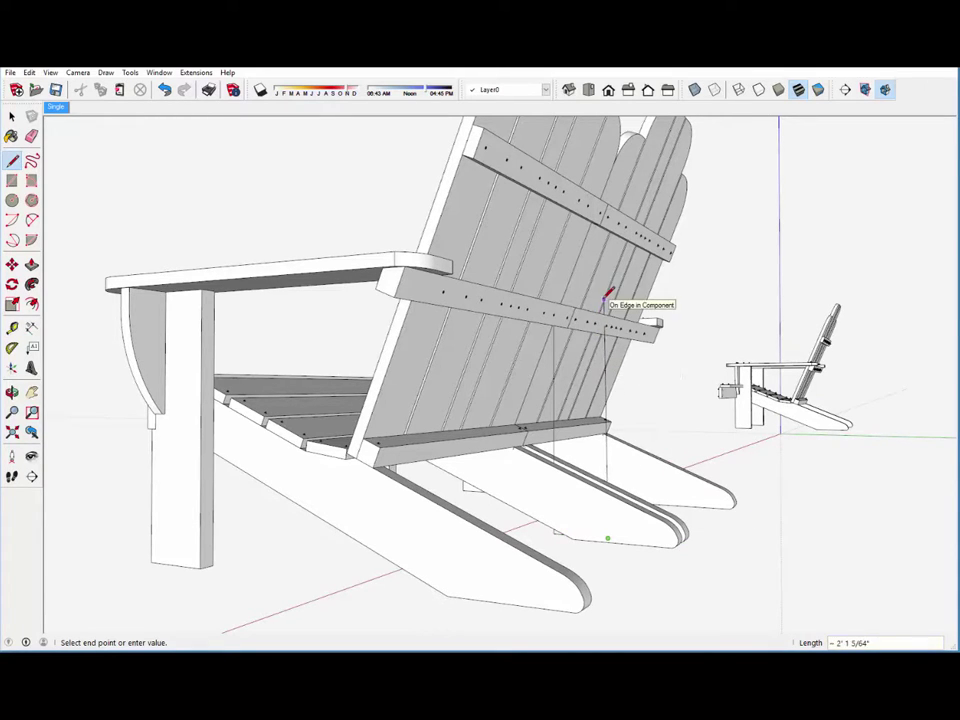
key("Up")
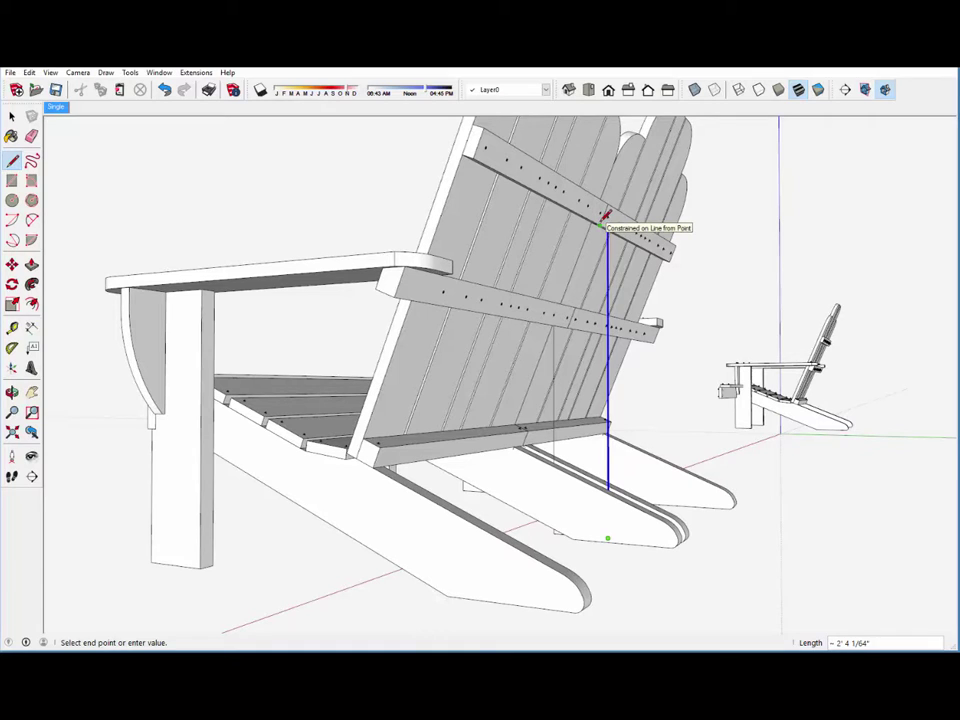
left_click(604, 224)
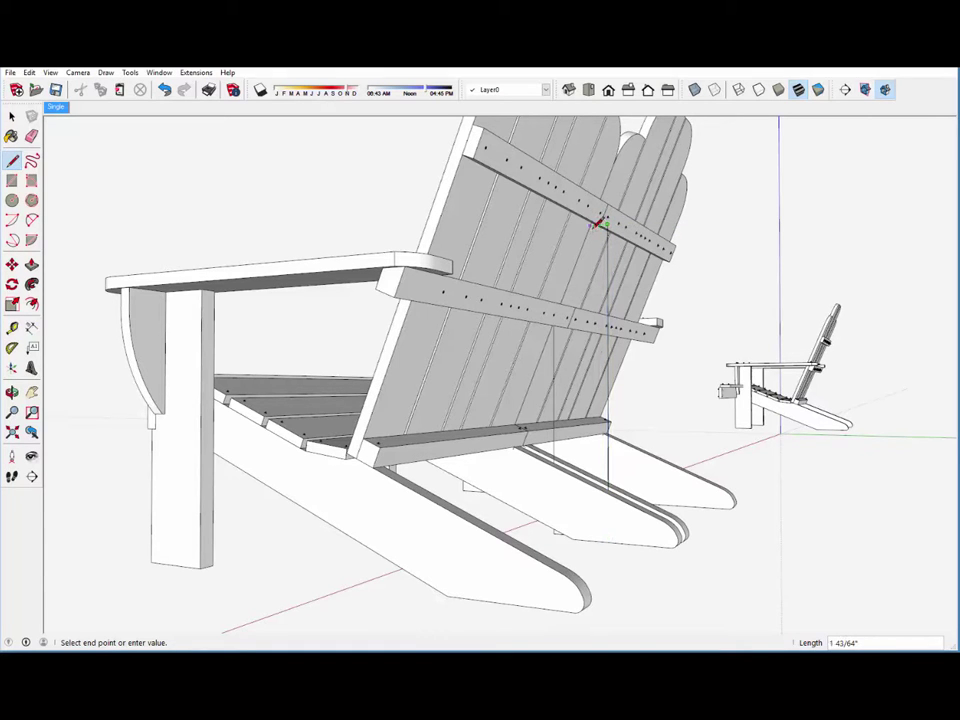
scroll(598, 222, "up", 6)
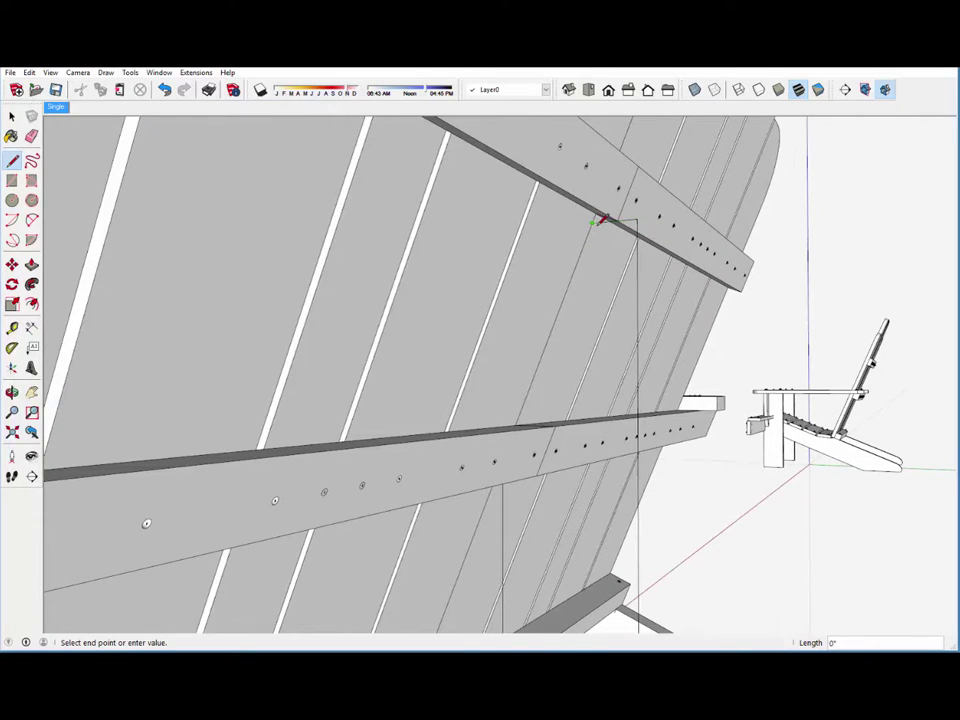
middle_click_drag(602, 220, 585, 228)
middle_click_drag(521, 403, 534, 364)
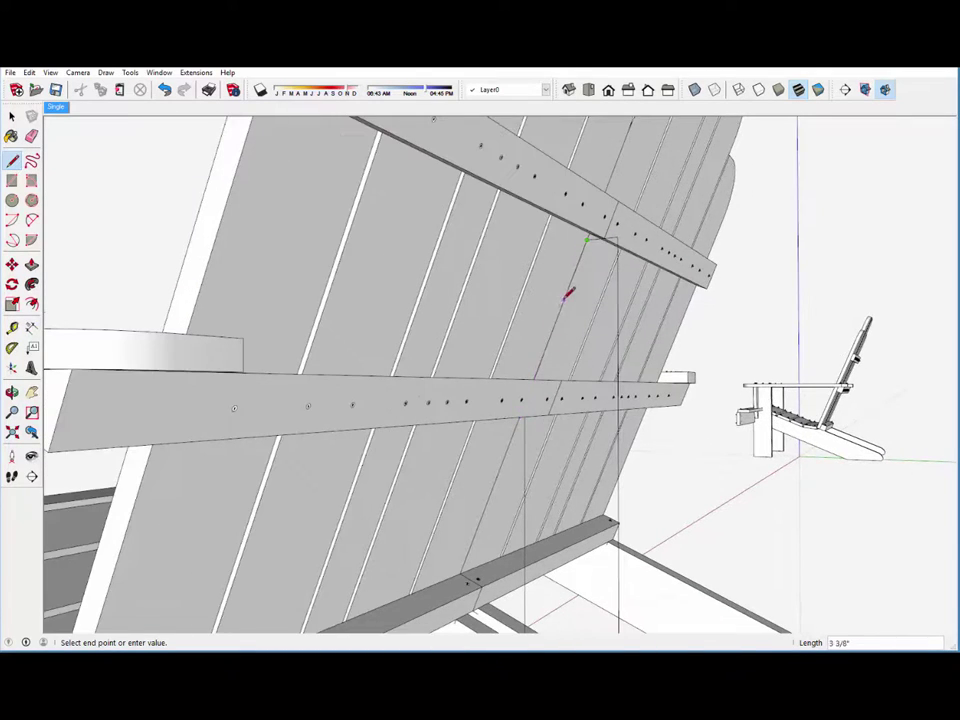
mouse_move(566, 297)
middle_mouse_down()
mouse_move(531, 317)
mouse_move(574, 285)
mouse_move(574, 339)
mouse_move(583, 311)
mouse_move(507, 369)
middle_mouse_up()
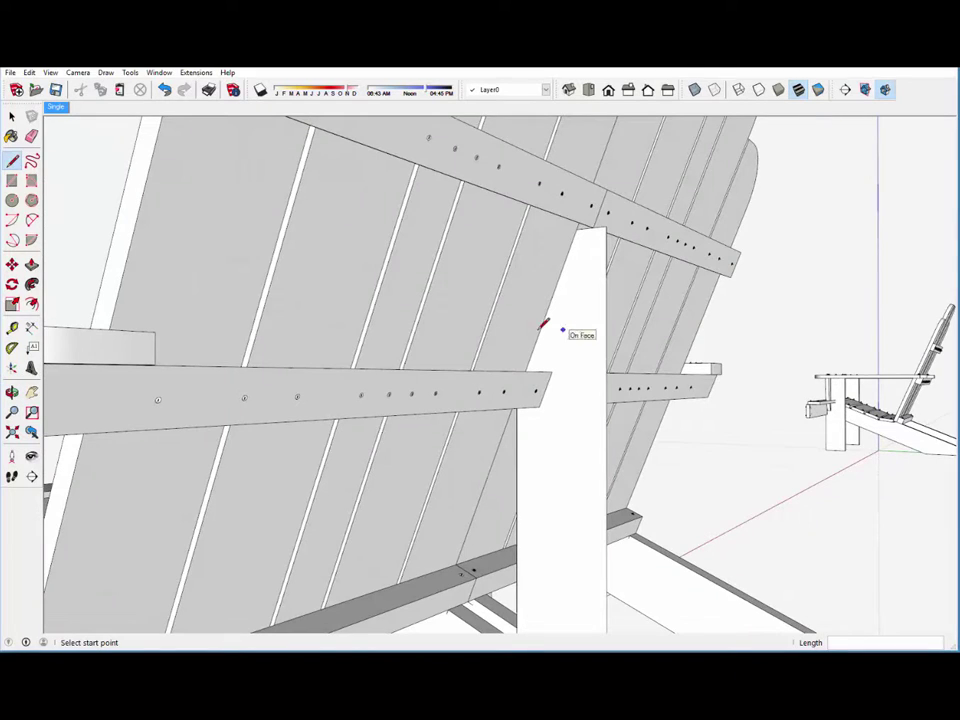
Step: Turn the new centre face into a component named as the back support
left_click(12, 116)
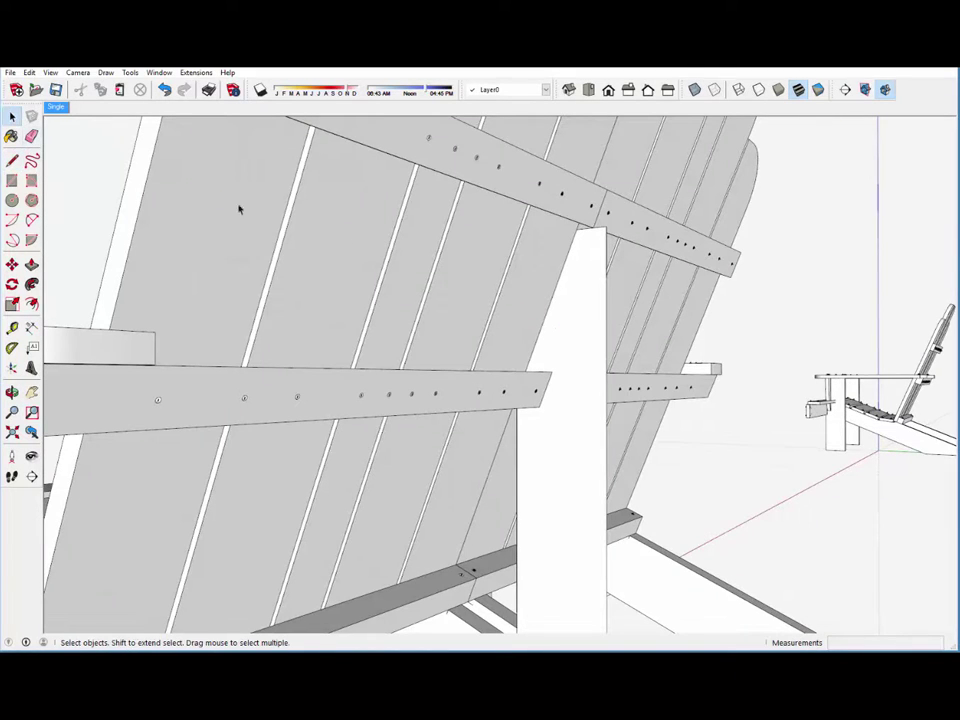
left_click(590, 317)
right_click(590, 317)
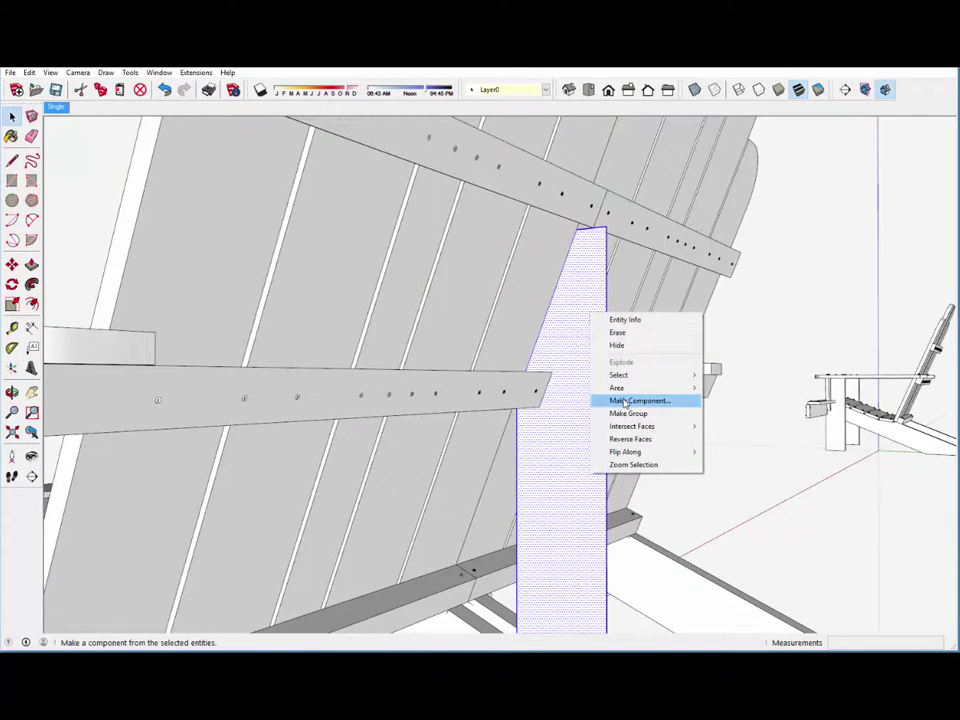
left_click(628, 399)
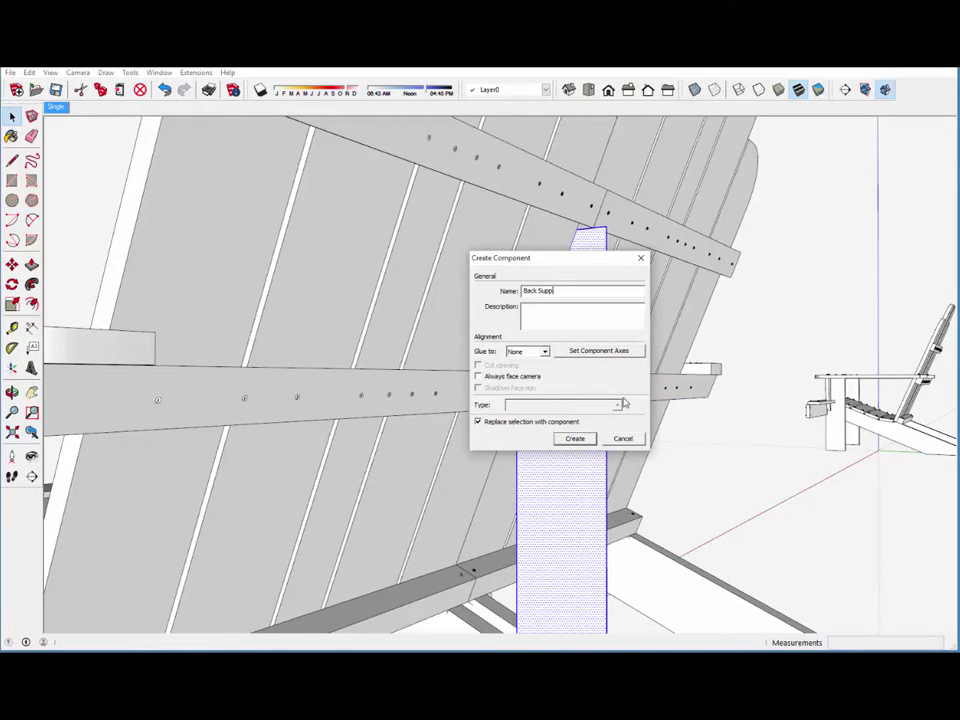
key("Return")
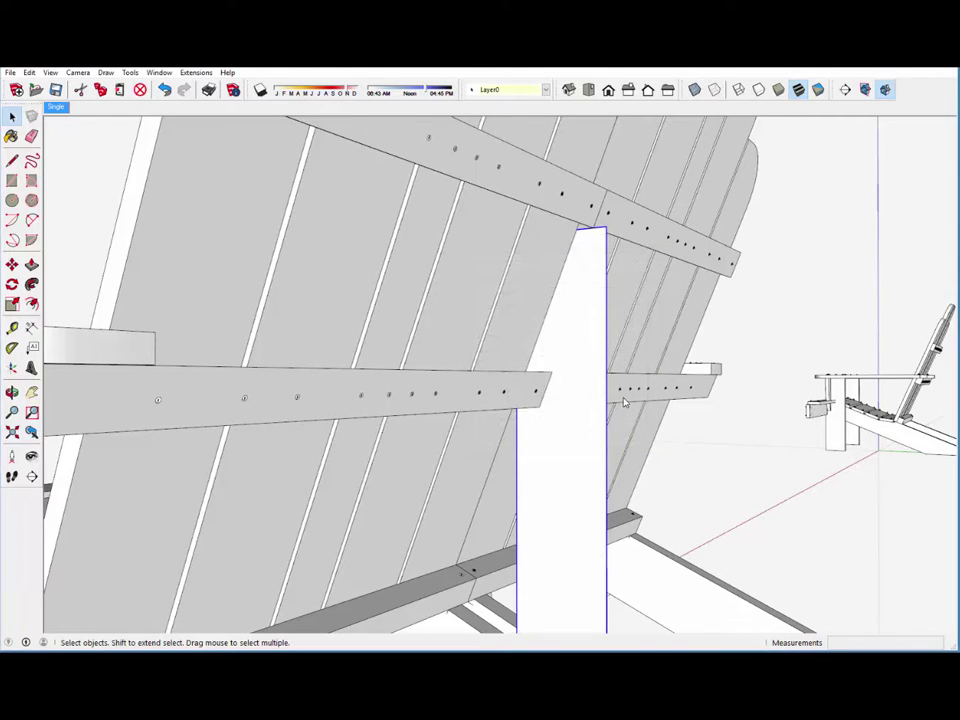
scroll(579, 284, "down", 3)
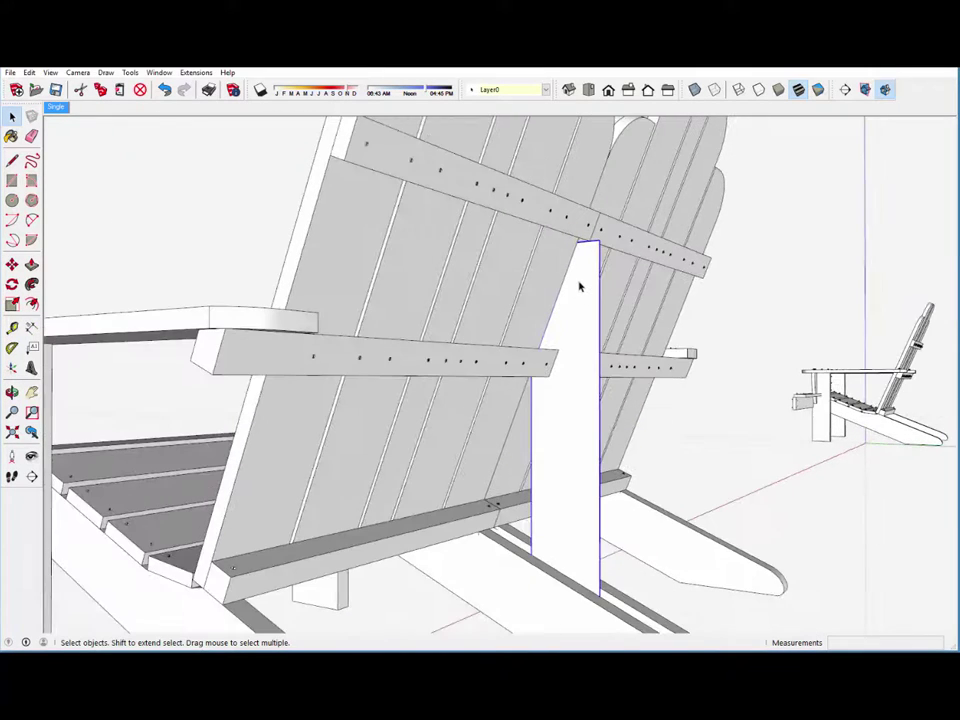
Step: Open the back-support component for editing, starting and then cancelling a line at its top corner
right_click(575, 296)
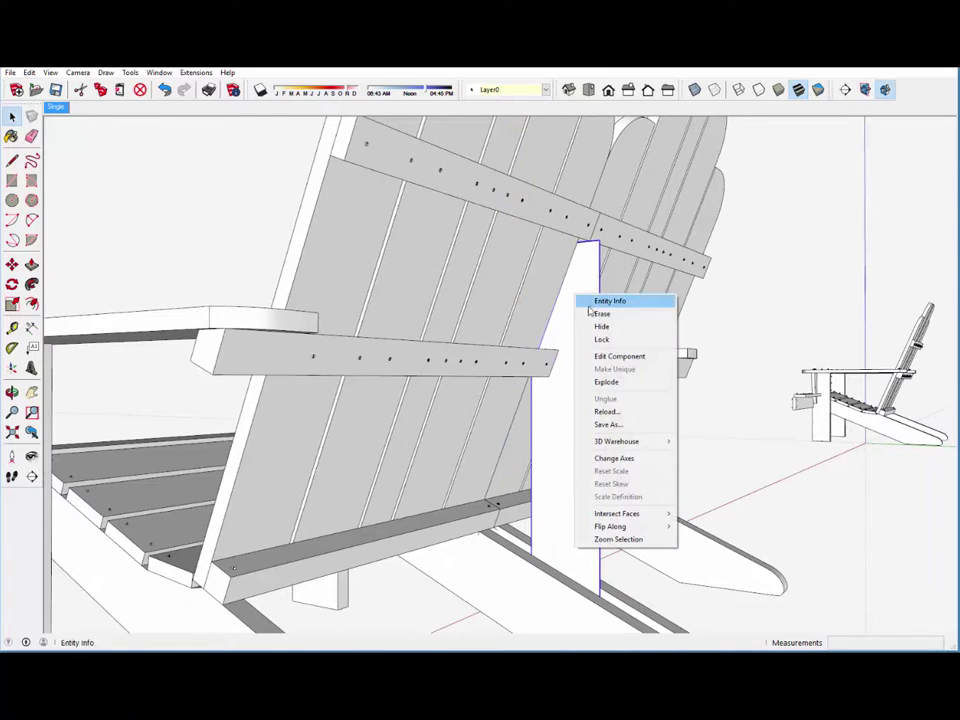
left_click(607, 357)
scroll(579, 254, "up", 5)
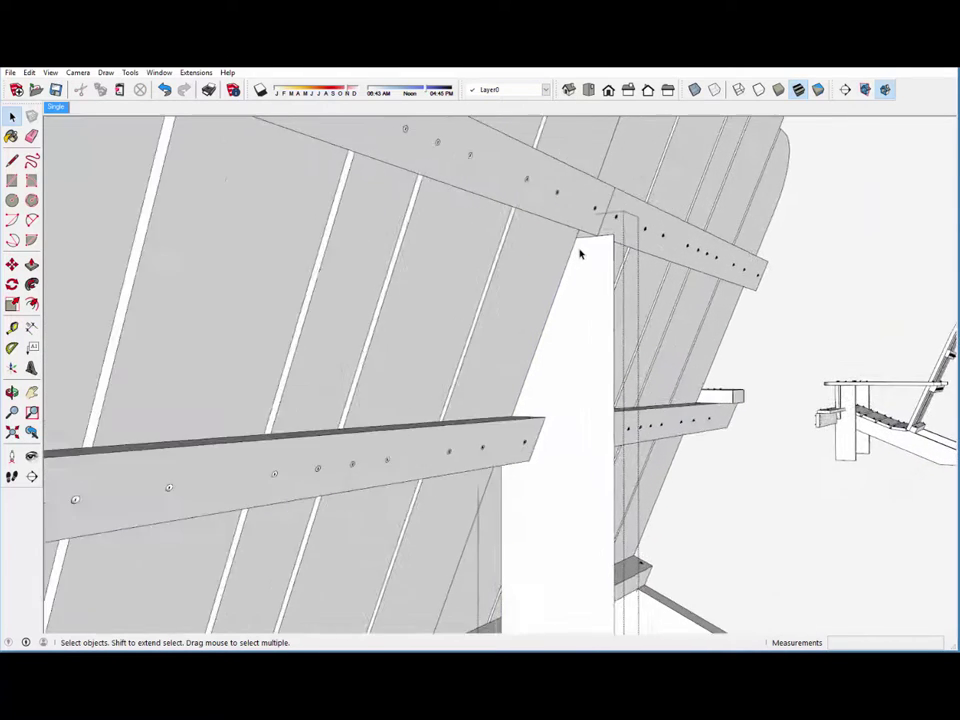
scroll(579, 254, "up", 3)
middle_click_drag(591, 259, 604, 242)
left_click(11, 160)
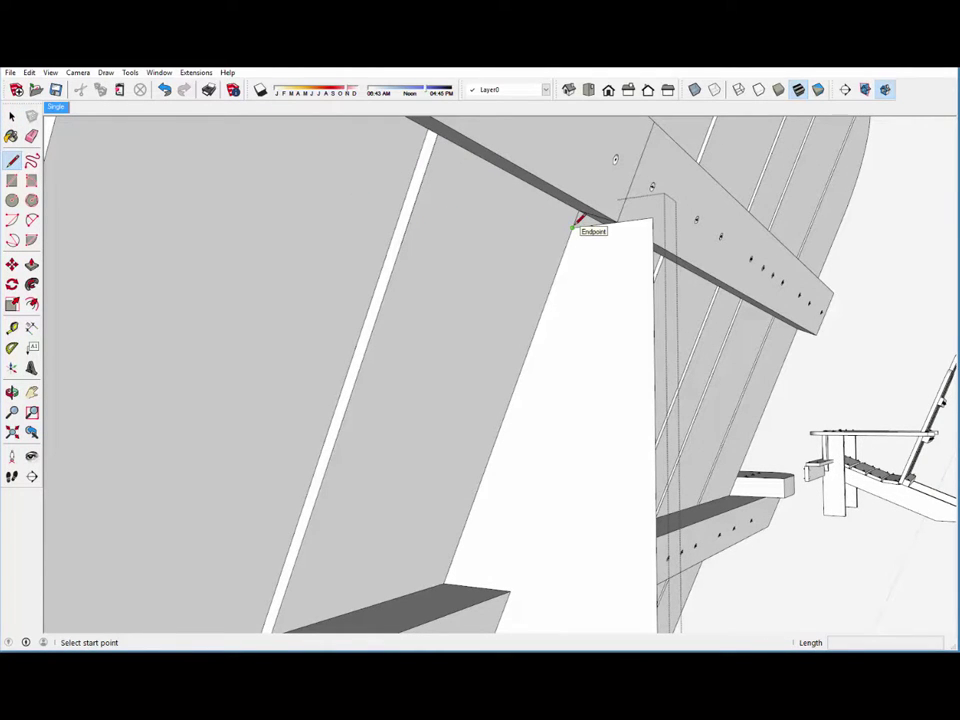
left_click(576, 226)
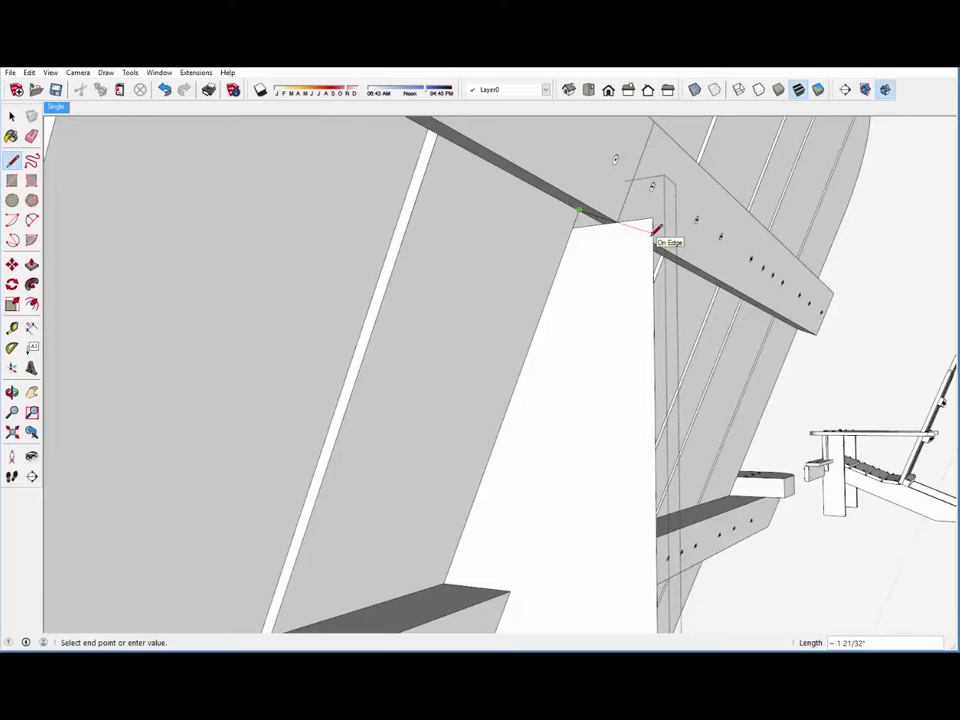
key("Escape")
Step: Switch to the Eraser and orbit to view the support from the front and at an angle
key("e")
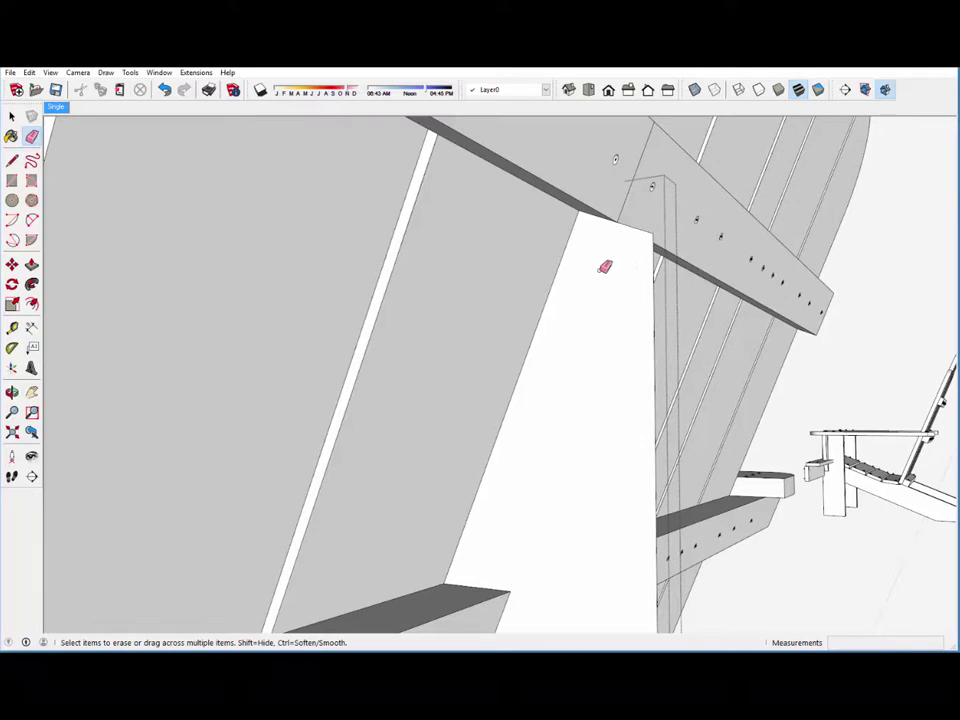
scroll(604, 265, "down", 5)
scroll(604, 265, "down", 3)
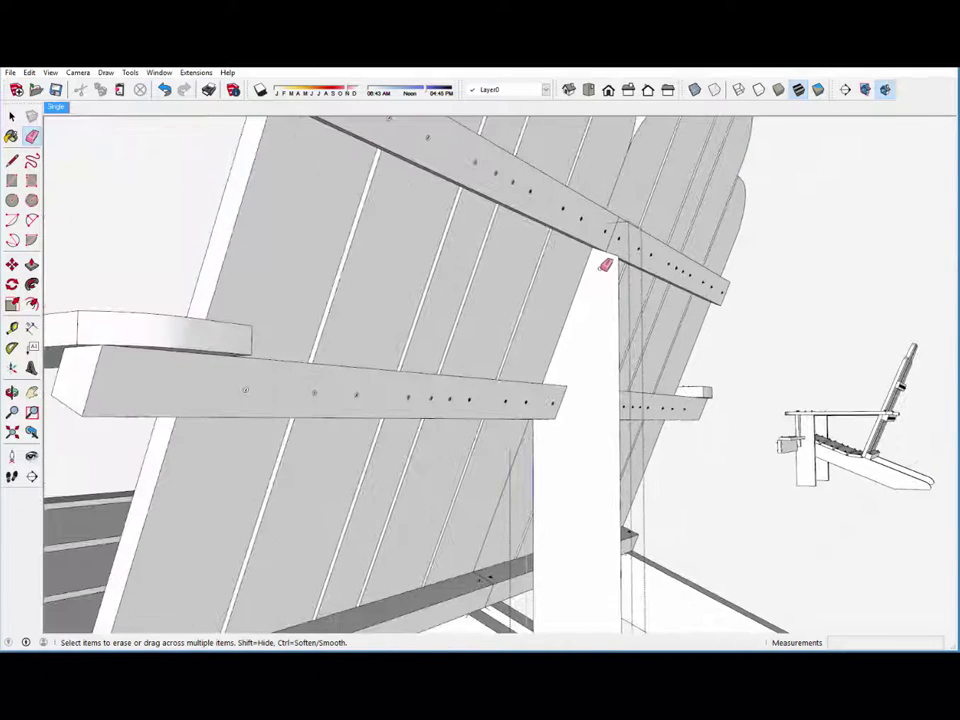
mouse_move(604, 264)
middle_mouse_down()
mouse_move(562, 265)
mouse_move(460, 324)
mouse_move(306, 315)
mouse_move(405, 324)
mouse_move(467, 317)
mouse_move(553, 270)
mouse_move(568, 230)
middle_mouse_up()
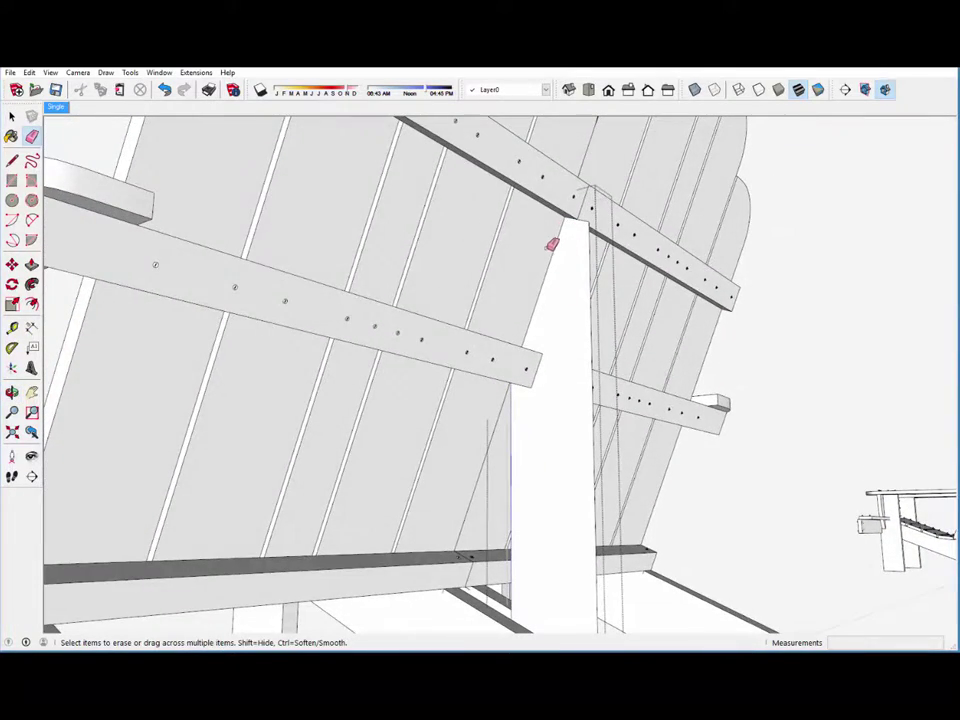
scroll(553, 243, "down", 4)
mouse_move(566, 274)
middle_mouse_down()
mouse_move(403, 343)
mouse_move(270, 345)
middle_mouse_up()
scroll(462, 555, "up", 5)
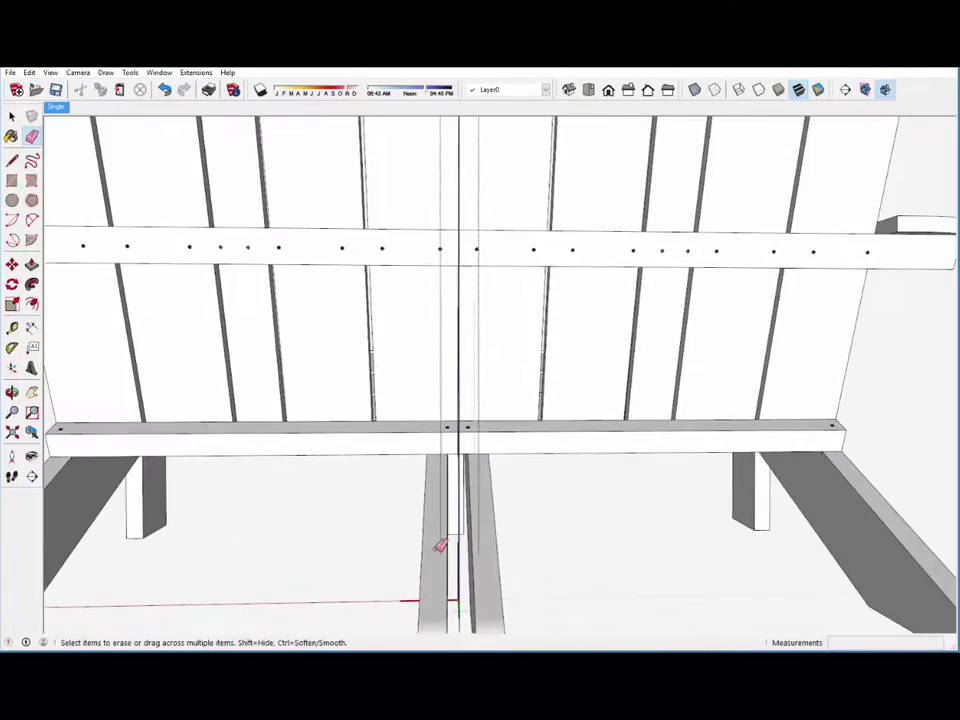
mouse_move(439, 546)
middle_mouse_down()
mouse_move(537, 549)
mouse_move(548, 520)
middle_mouse_up()
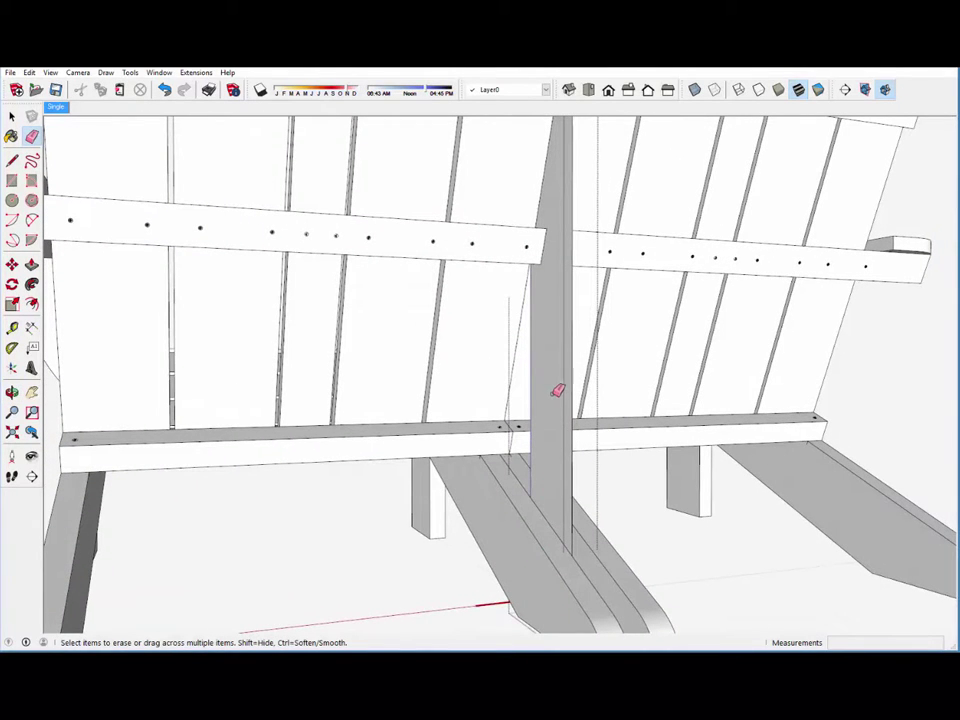
Step: Push/Pull both side faces of the centre support post out 5/8" to thicken it
left_click(31, 264)
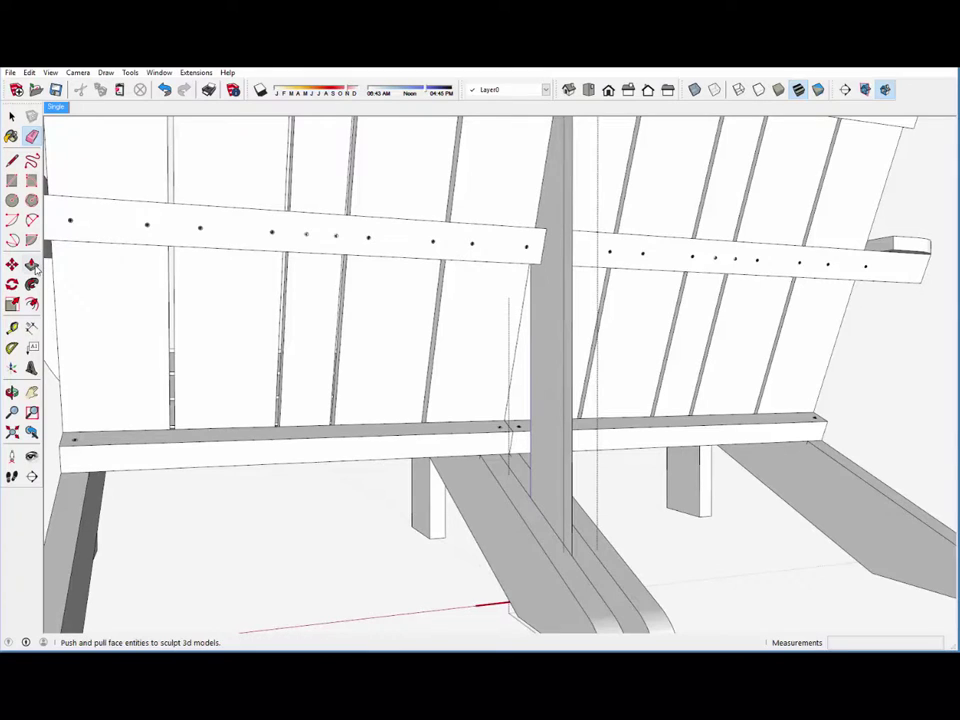
middle_click_drag(551, 568, 543, 537)
left_click(551, 530)
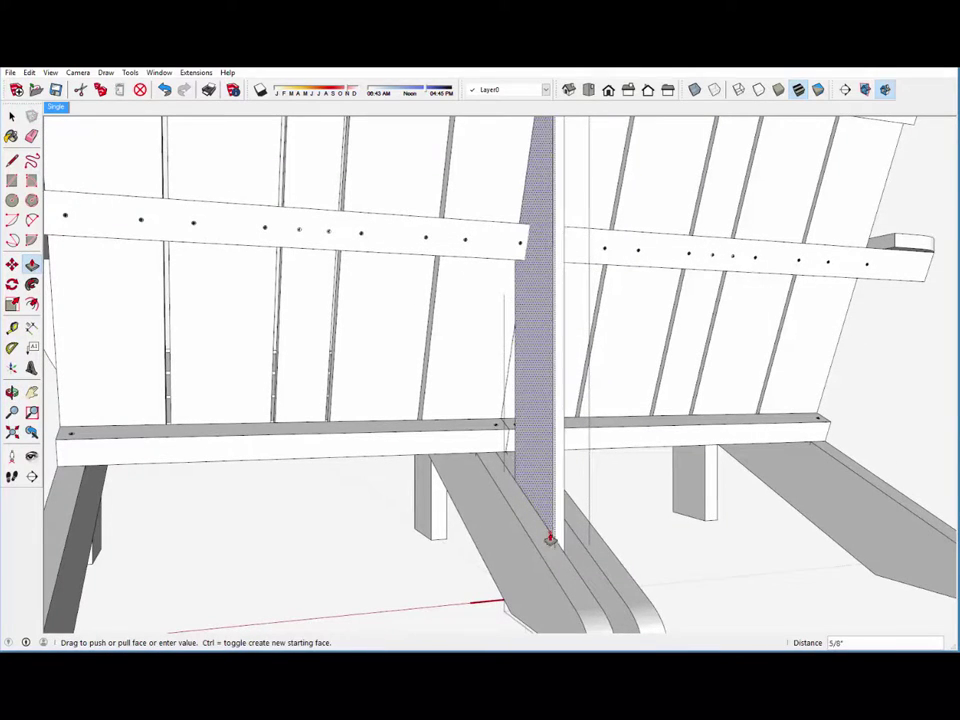
left_click(549, 540)
middle_click_drag(557, 534, 361, 547)
left_click(376, 536)
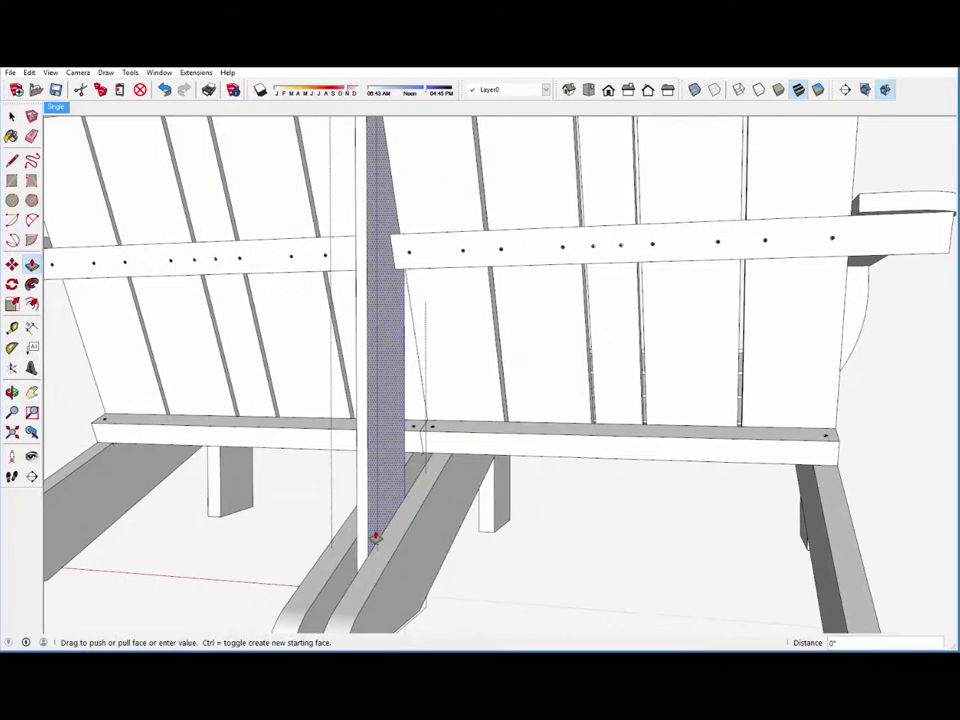
left_click(389, 528)
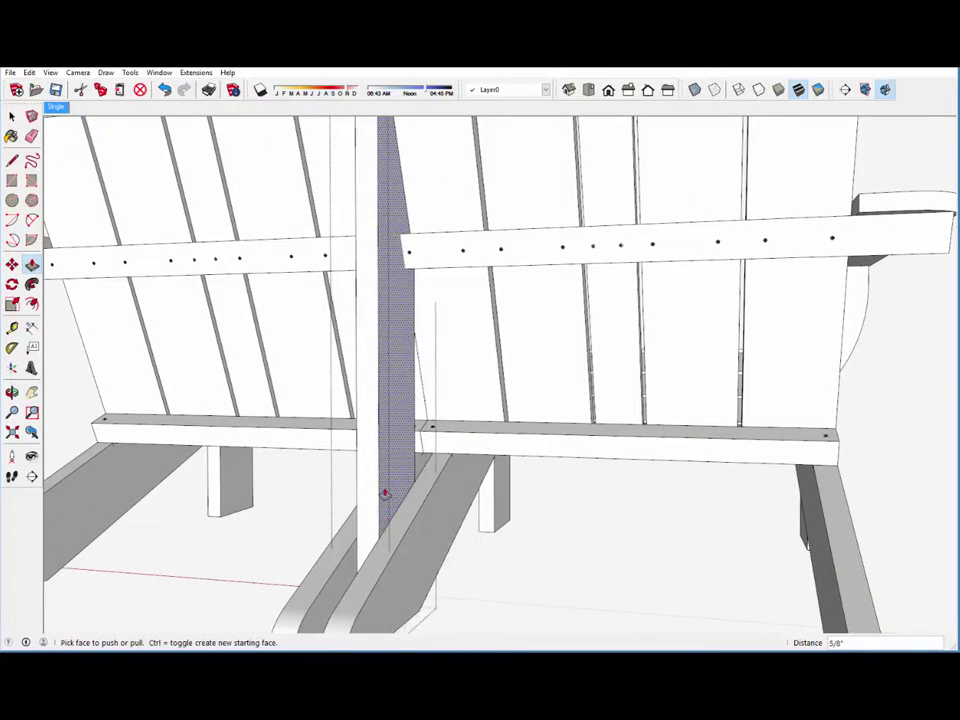
middle_click_drag(381, 493, 570, 549)
middle_click_drag(536, 354, 589, 351)
scroll(595, 298, "up", 4)
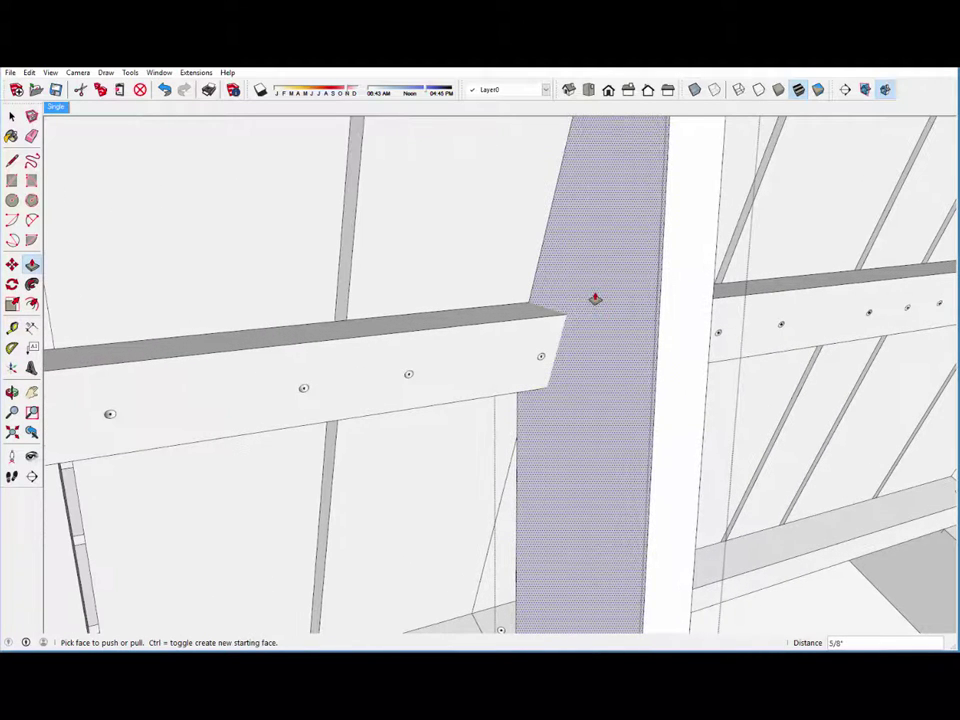
Step: Close the post, then inside the back rail draw an edge where it meets the support
right_click(478, 347)
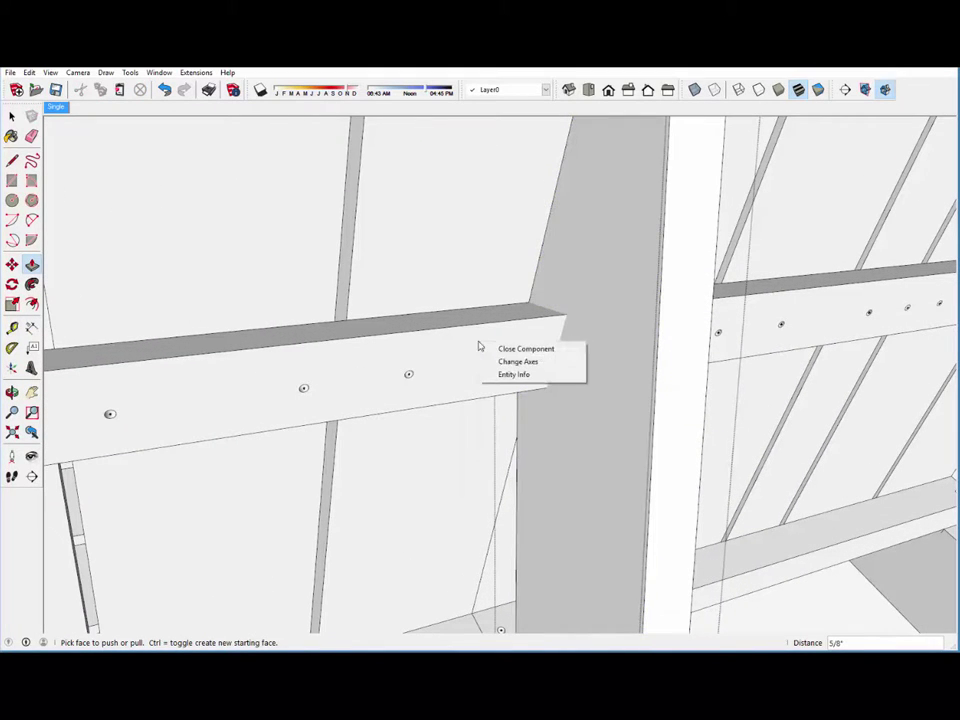
left_click(495, 348)
right_click(463, 345)
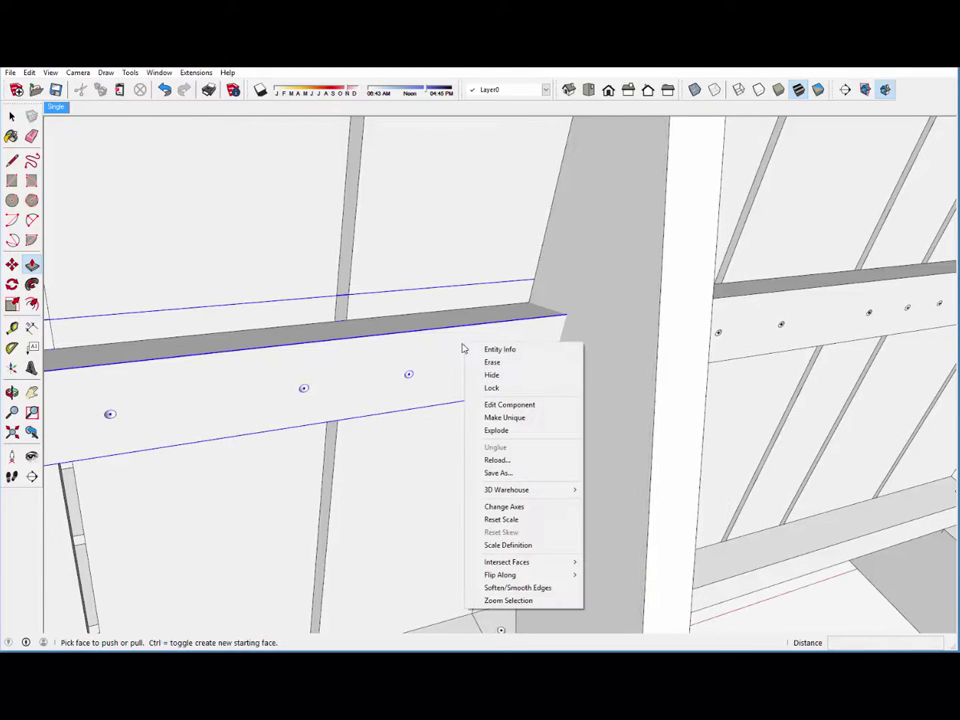
left_click(501, 405)
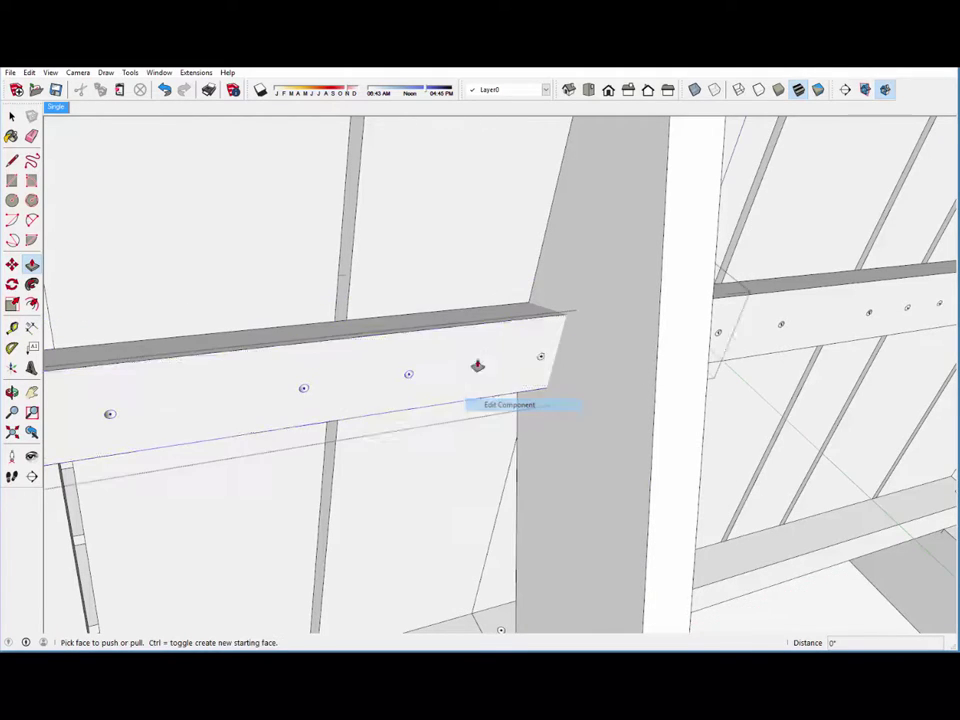
left_click(12, 160)
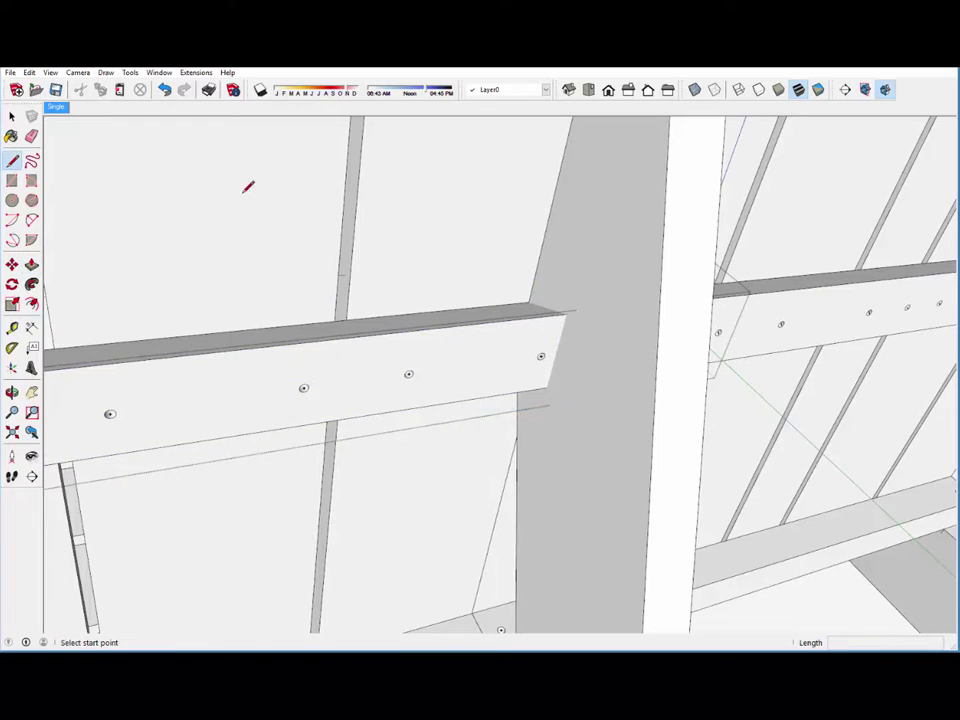
left_click(530, 302)
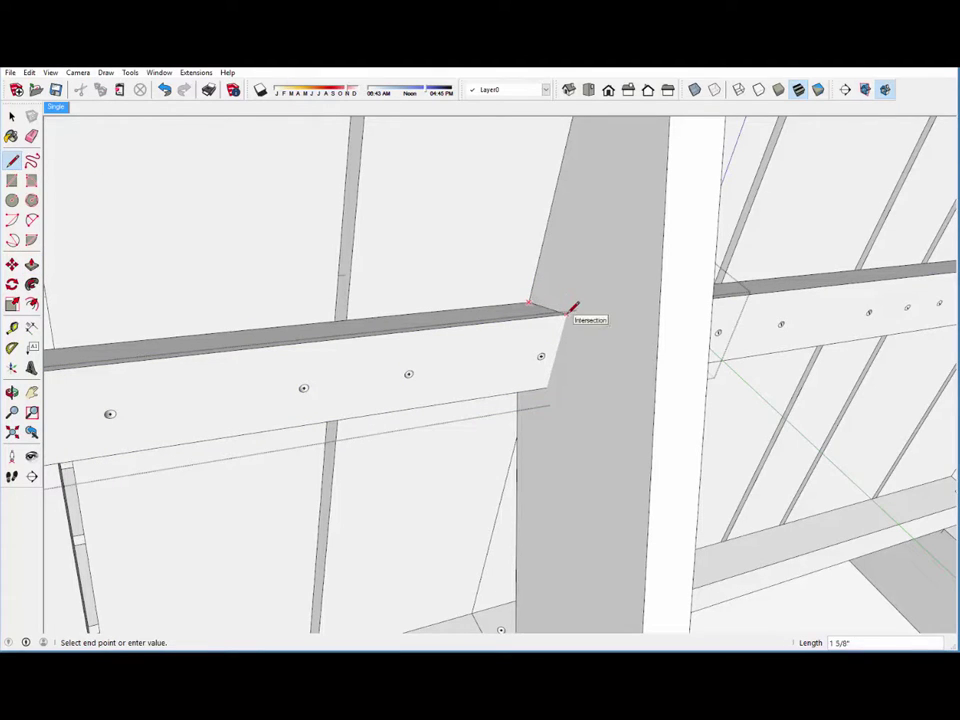
left_click(573, 306)
Step: Add an edge at the rail's corner and close the back rail component
middle_click_drag(548, 383, 588, 203)
left_click(596, 202)
middle_click_drag(650, 337, 600, 349)
right_click(932, 372)
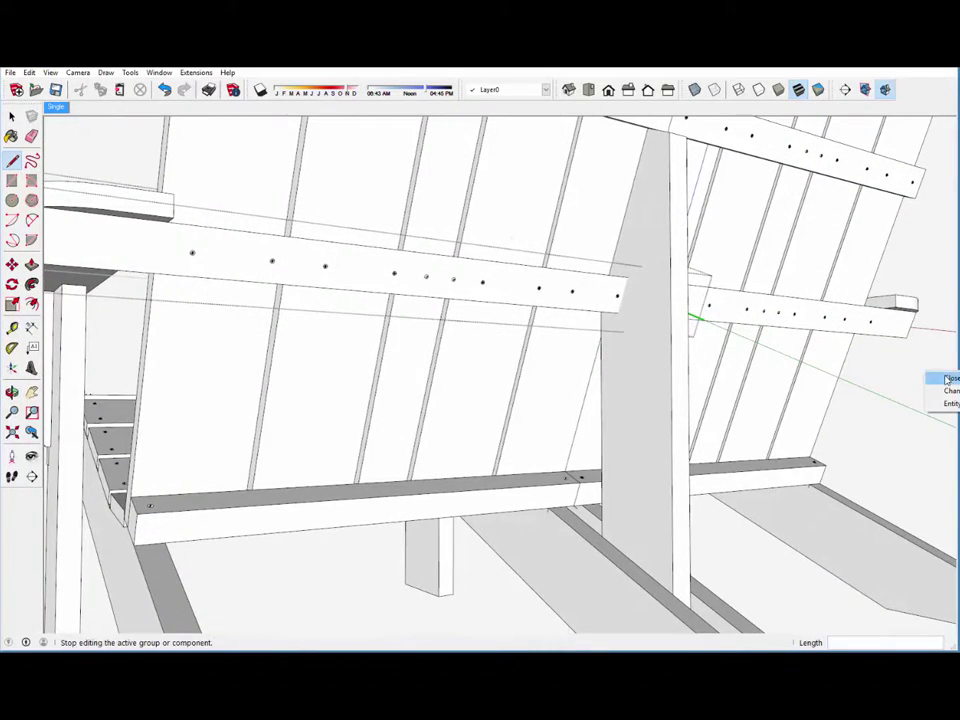
left_click(948, 378)
middle_click_drag(634, 306, 484, 336)
scroll(494, 324, "down", 3)
scroll(494, 324, "down", 1)
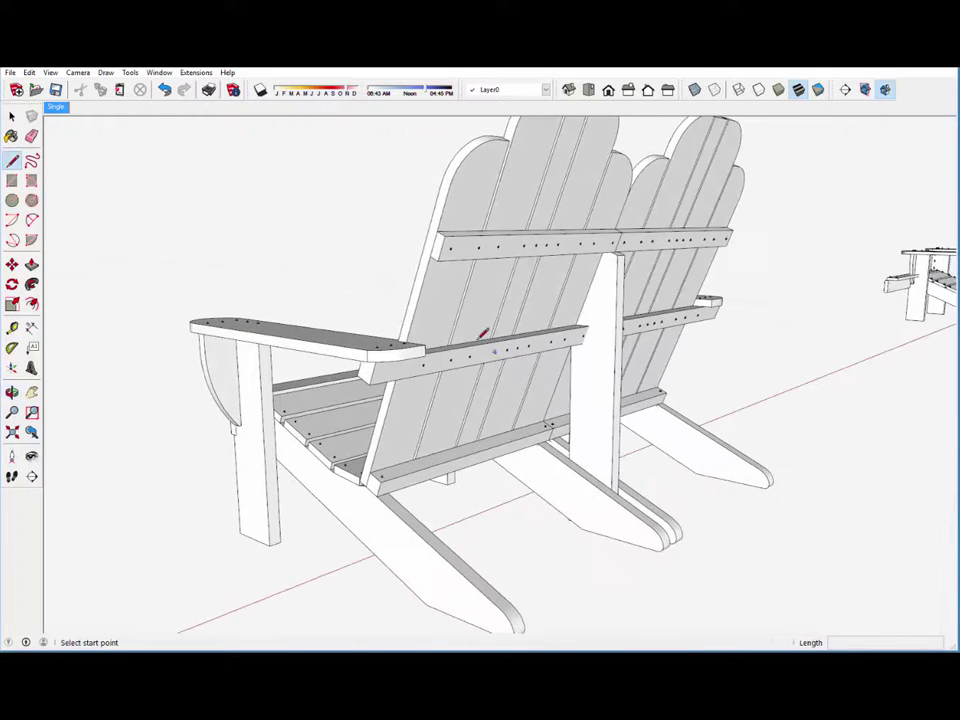
Step: Move-copy the lower back rail out in front of the chair with Ctrl
left_click(14, 267)
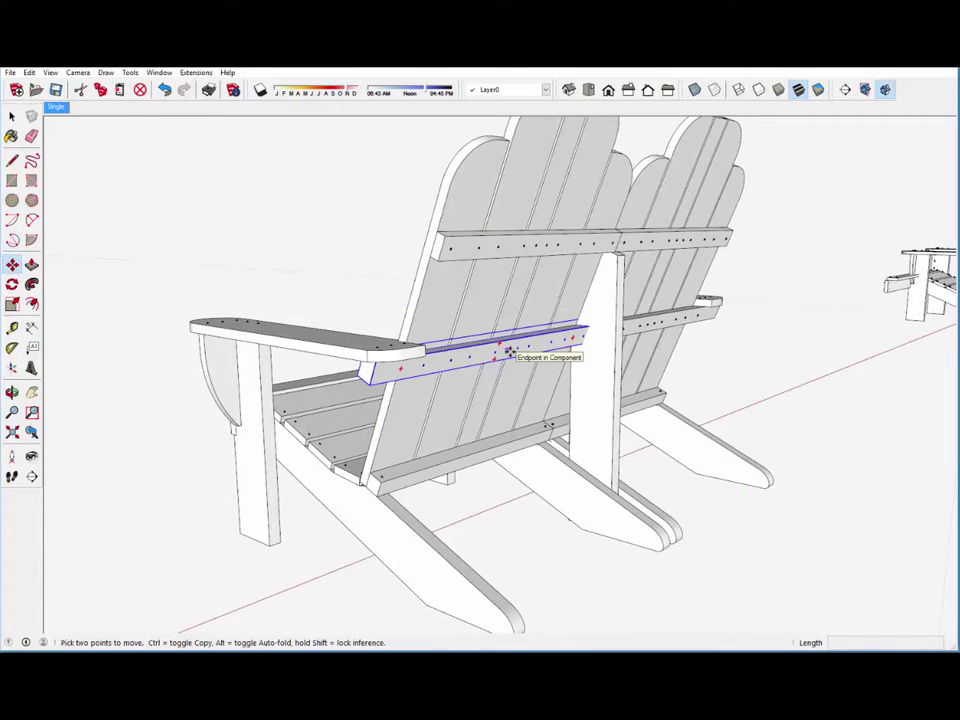
left_click(509, 352)
key("ctrl")
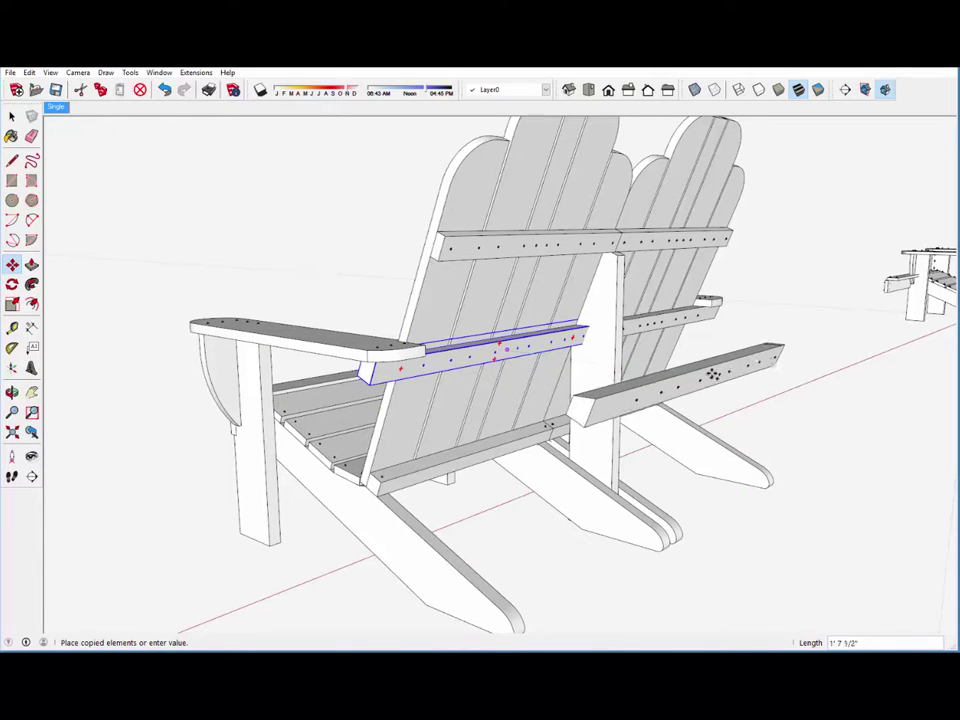
left_click(731, 378)
Step: Inside the rail component, push its end face in 5/8", then close the component
right_click(763, 366)
left_click(800, 425)
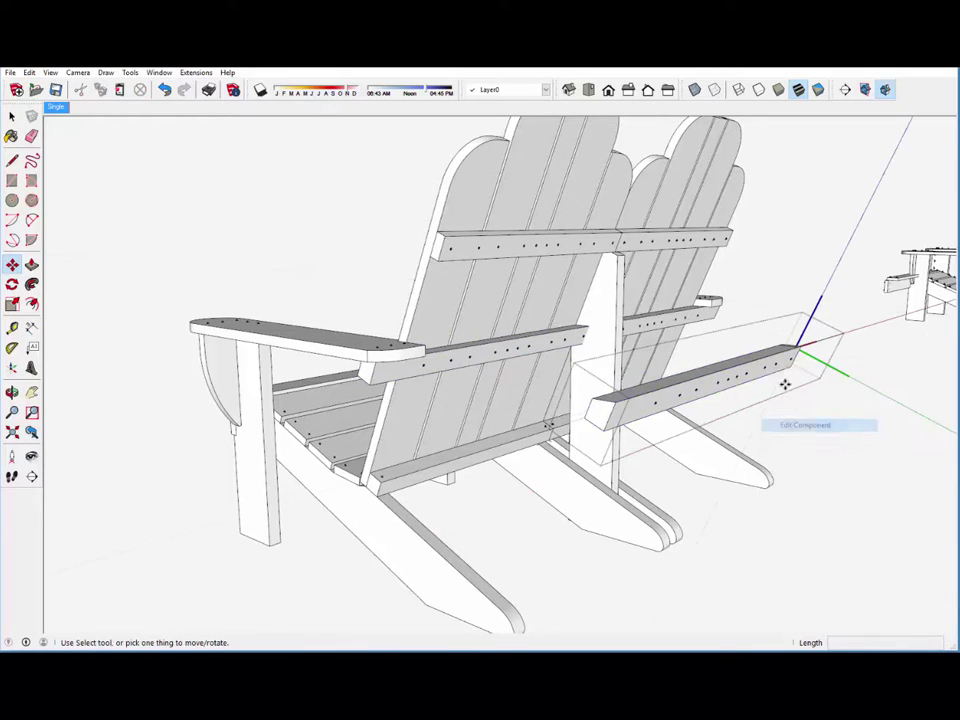
middle_click_drag(784, 375, 415, 401)
scroll(399, 426, "up", 4)
scroll(397, 428, "up", 2)
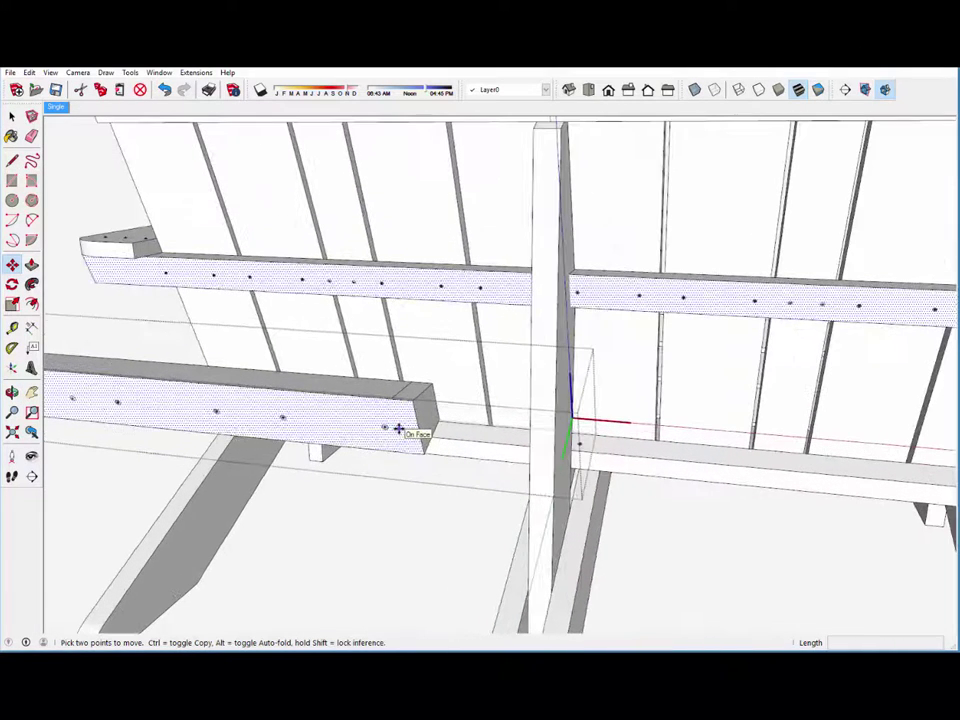
left_click(32, 264)
left_click(419, 408)
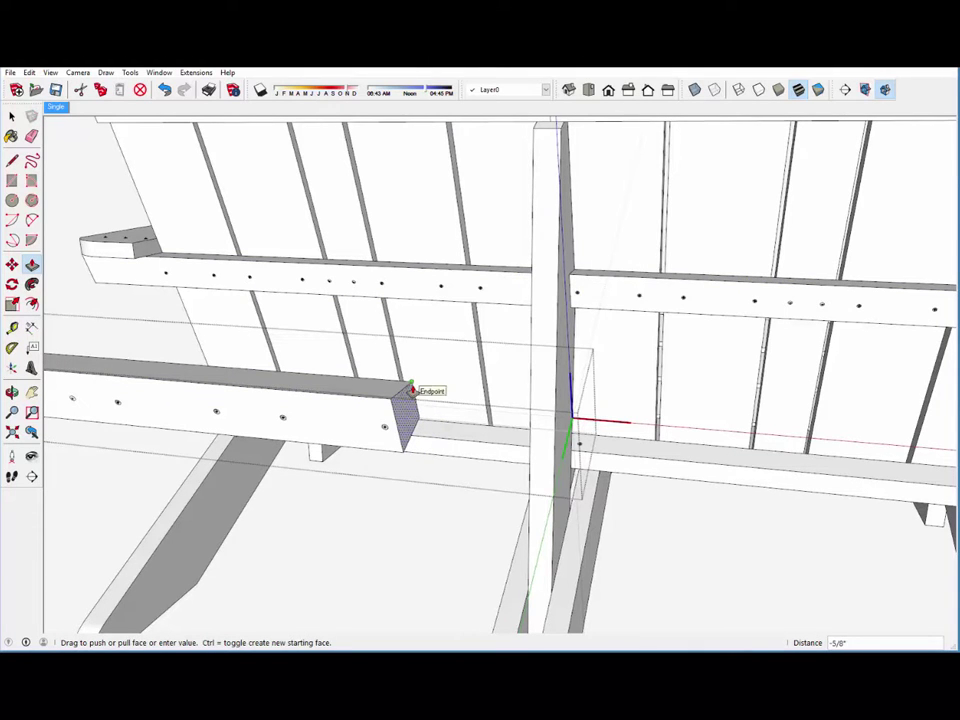
left_click(411, 389)
mouse_move(408, 418)
middle_mouse_down()
mouse_move(378, 428)
mouse_move(399, 411)
middle_mouse_up()
middle_click_drag(326, 418, 694, 407)
right_click(831, 366)
left_click(864, 373)
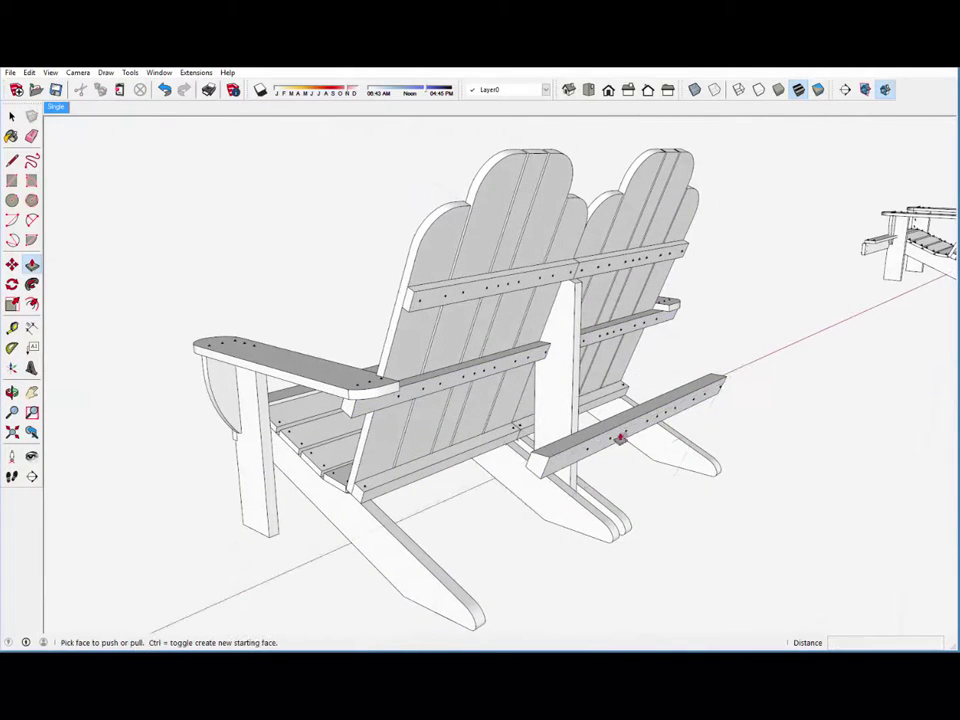
Step: Hide the temporary rail copy and view the backrest slats
right_click(625, 424)
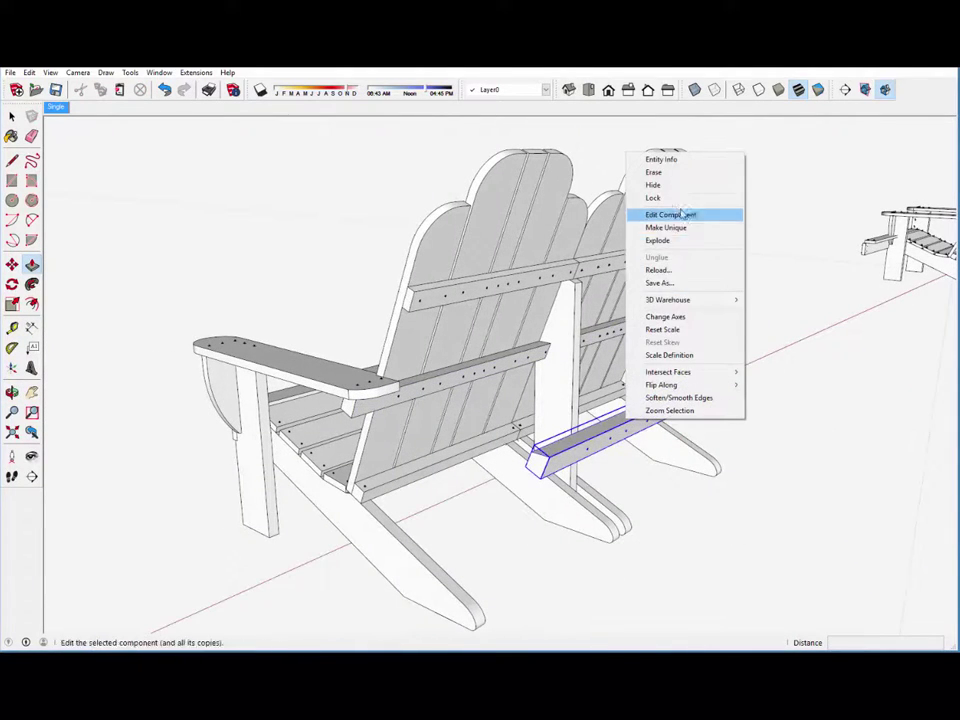
left_click(659, 184)
scroll(566, 334, "up", 5)
scroll(569, 345, "up", 3)
mouse_move(566, 347)
middle_mouse_down()
mouse_move(583, 354)
mouse_move(480, 364)
mouse_move(258, 351)
mouse_move(180, 336)
mouse_move(457, 345)
mouse_move(606, 332)
middle_mouse_up()
Step: Orbit under the armrest and open its support component for editing
key("p")
scroll(606, 332, "down", 3)
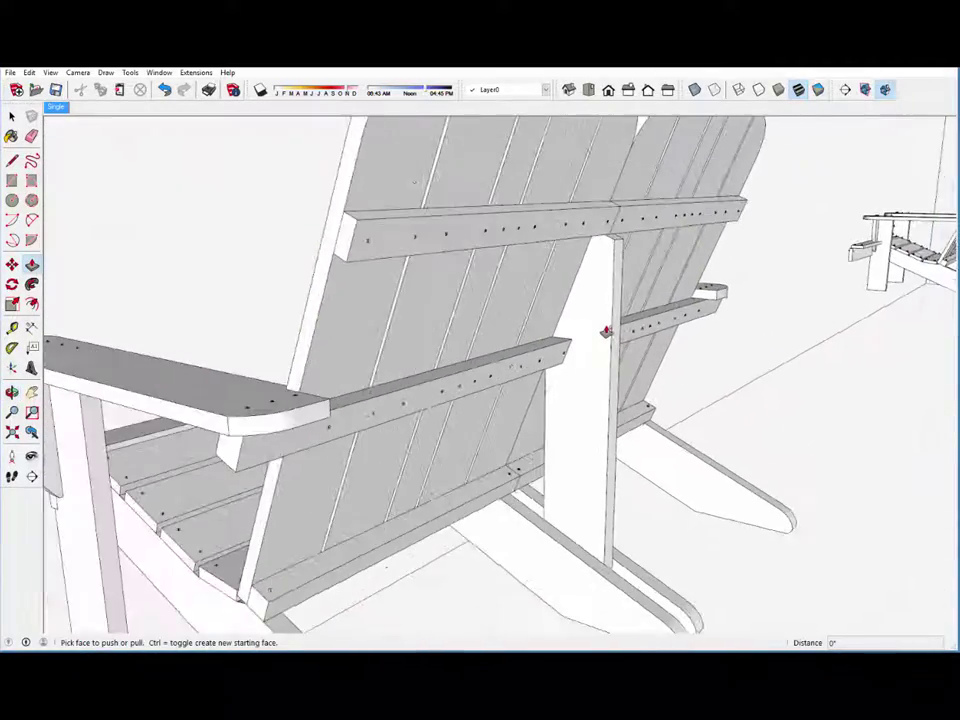
scroll(606, 330, "down", 2)
mouse_move(431, 349)
middle_mouse_down()
mouse_move(489, 343)
mouse_move(560, 290)
mouse_move(612, 229)
mouse_move(634, 141)
mouse_move(649, 131)
middle_mouse_up()
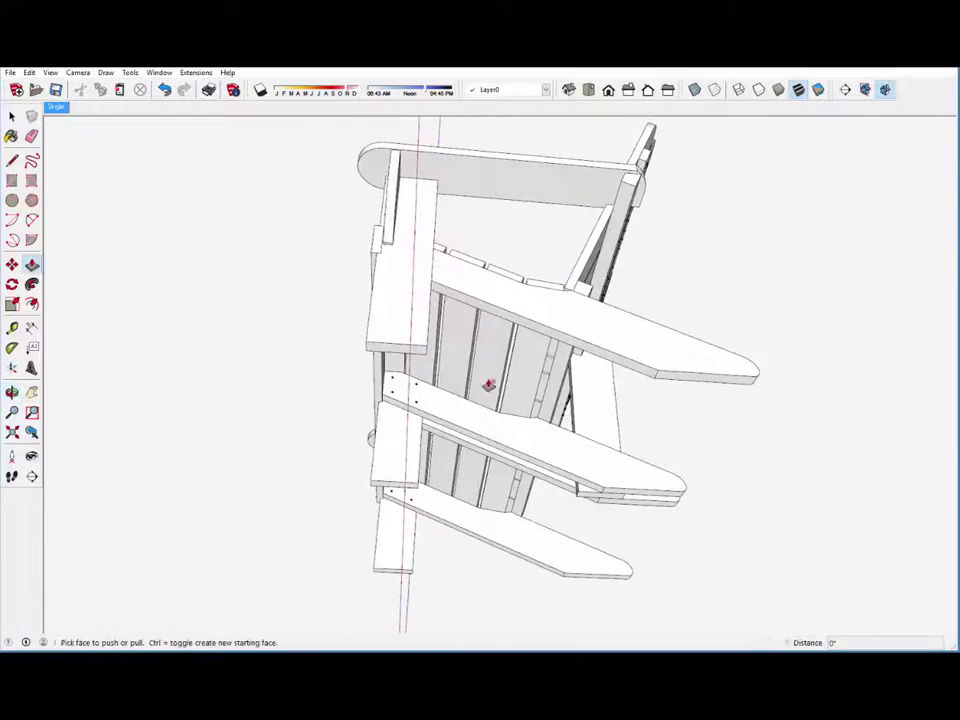
middle_click_drag(487, 388, 611, 339)
scroll(604, 489, "up", 4)
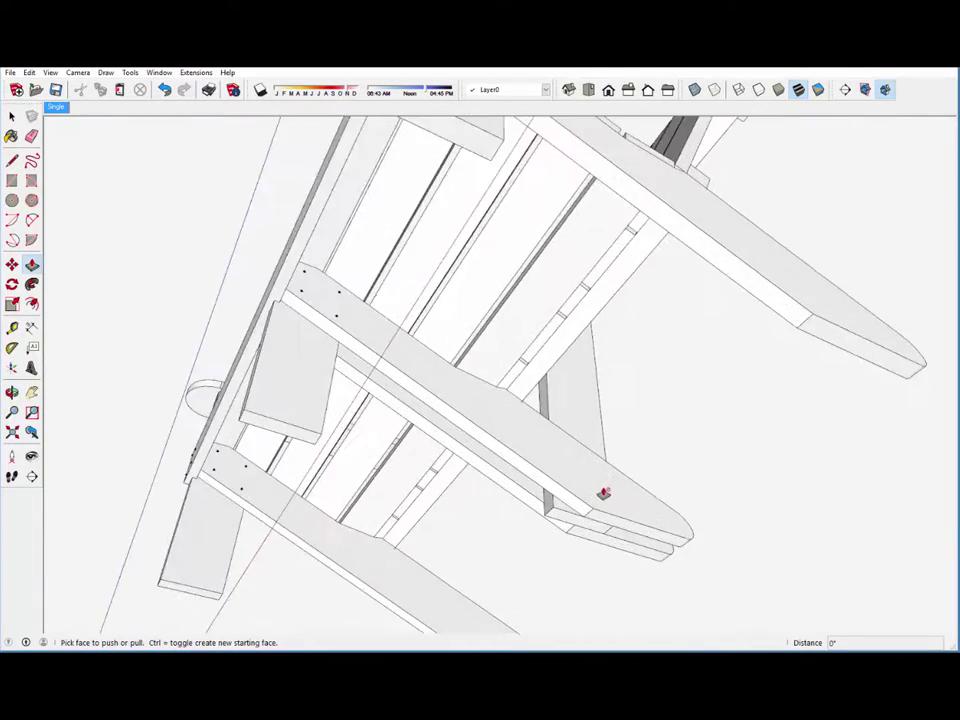
scroll(604, 493, "up", 4)
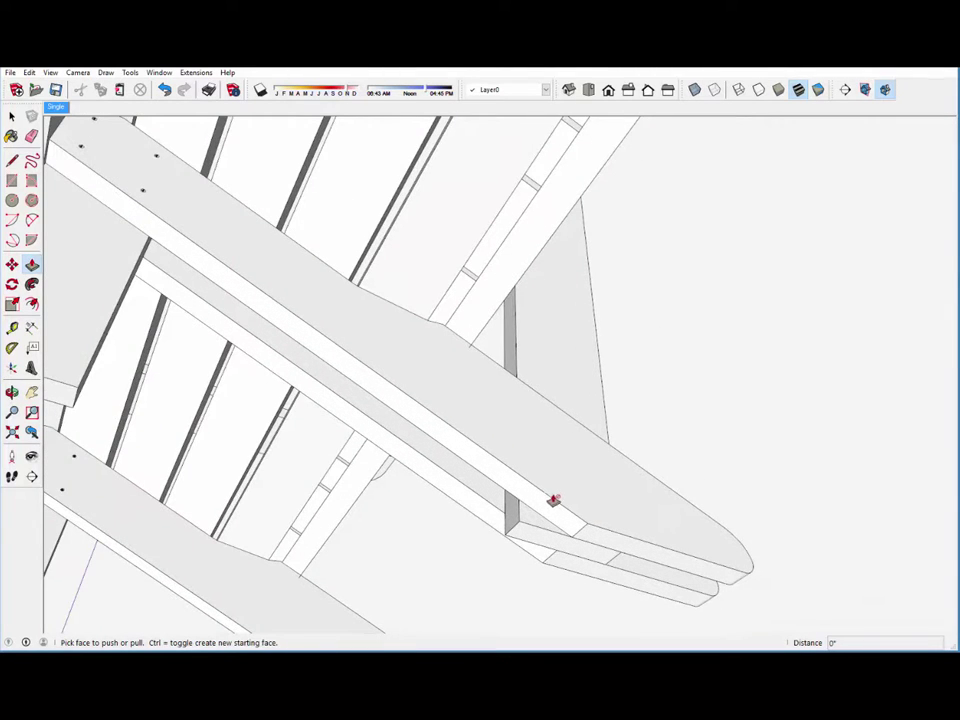
middle_click_drag(555, 498, 553, 392)
right_click(555, 390)
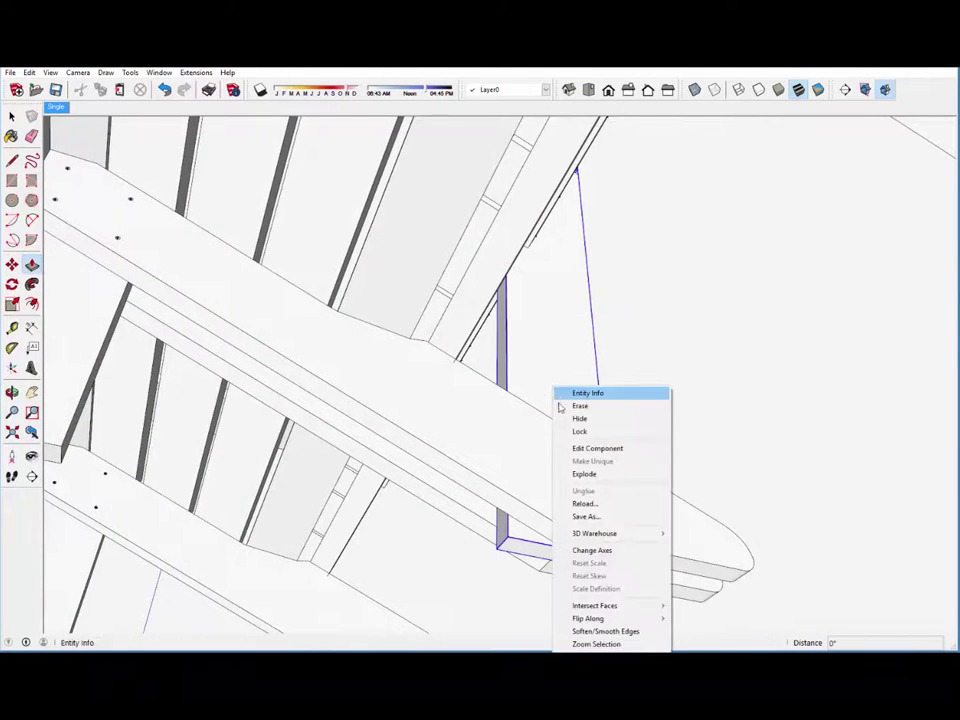
left_click(584, 449)
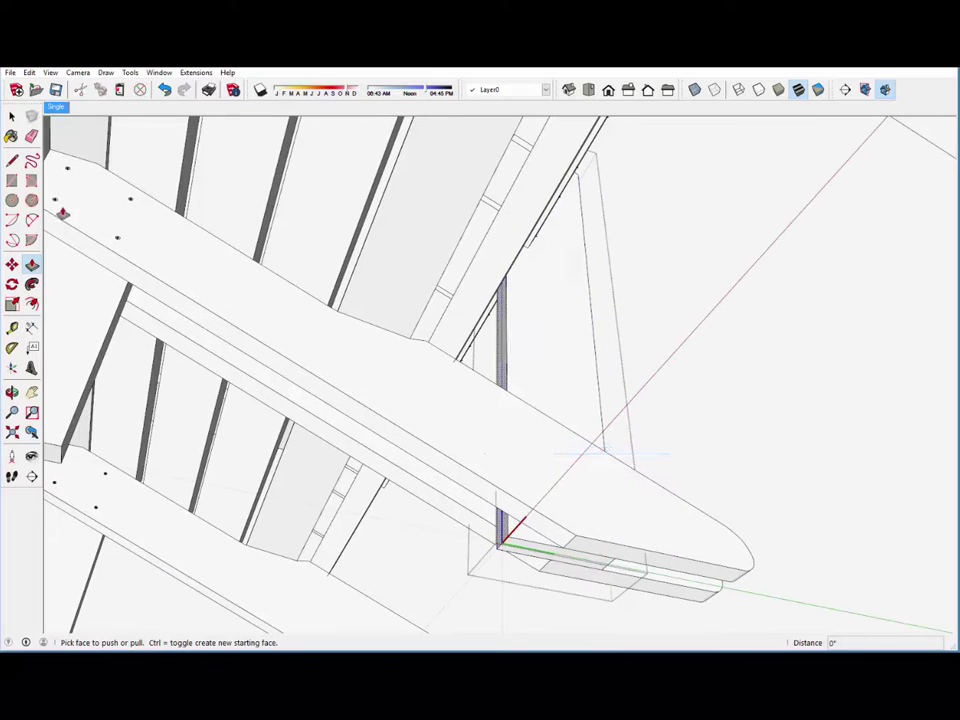
Step: Draw a diagonal line across the support's corner and push that corner off 1 1/4"
left_click(12, 160)
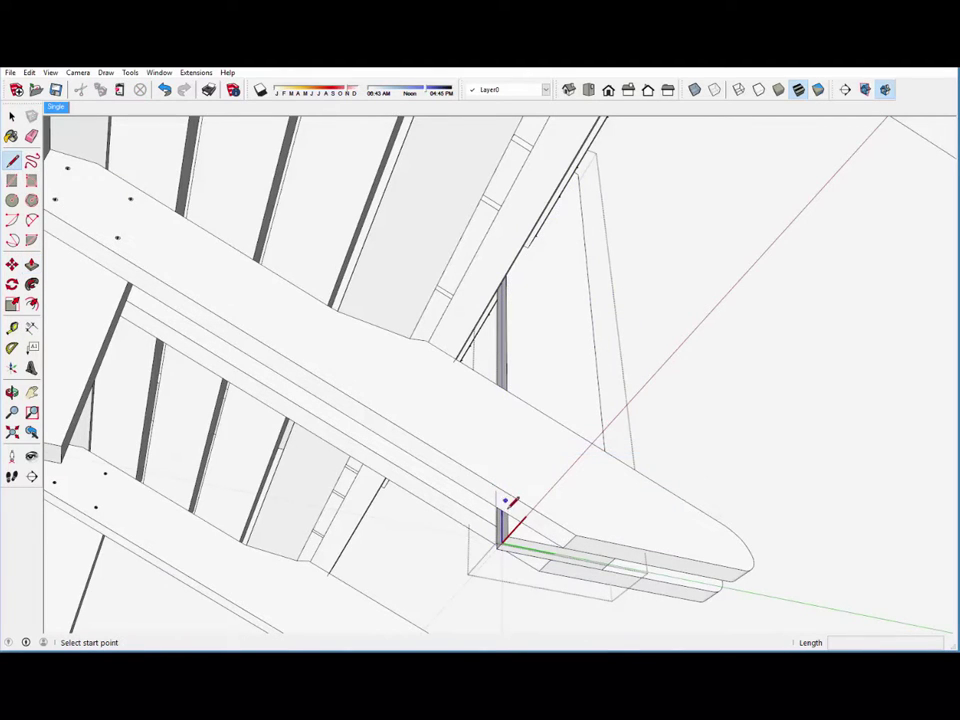
left_click(507, 514)
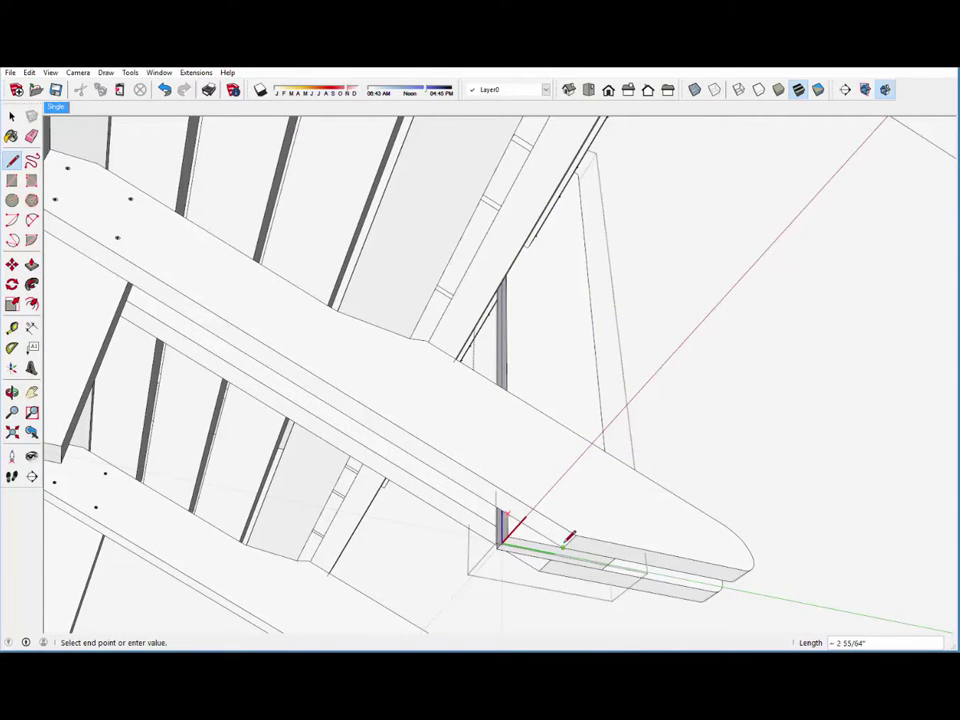
left_click(32, 265)
left_click(521, 538)
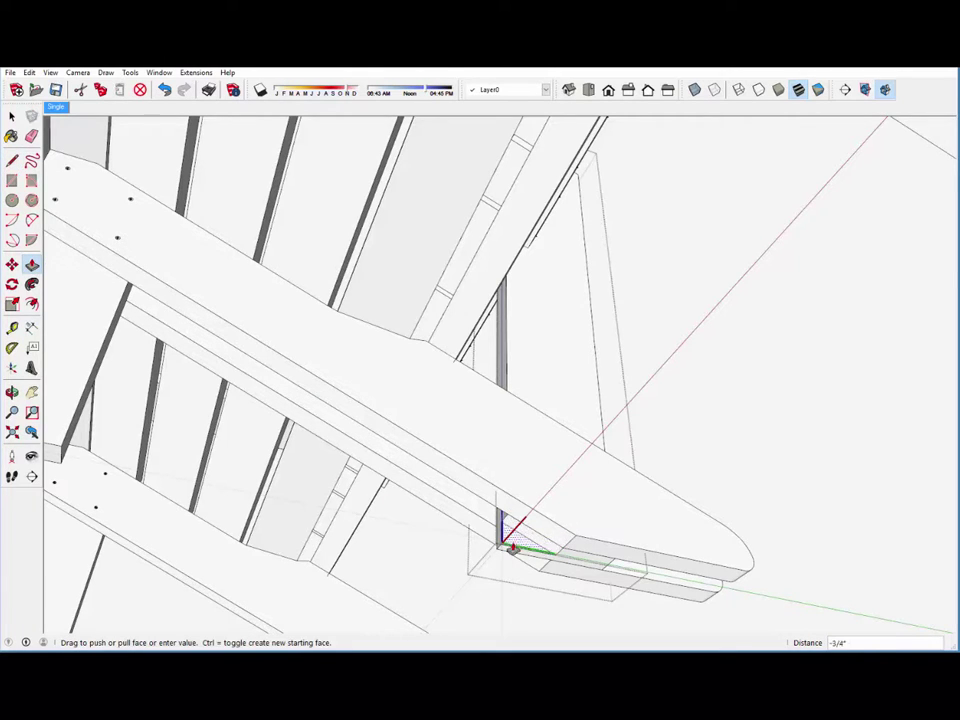
left_click(507, 553)
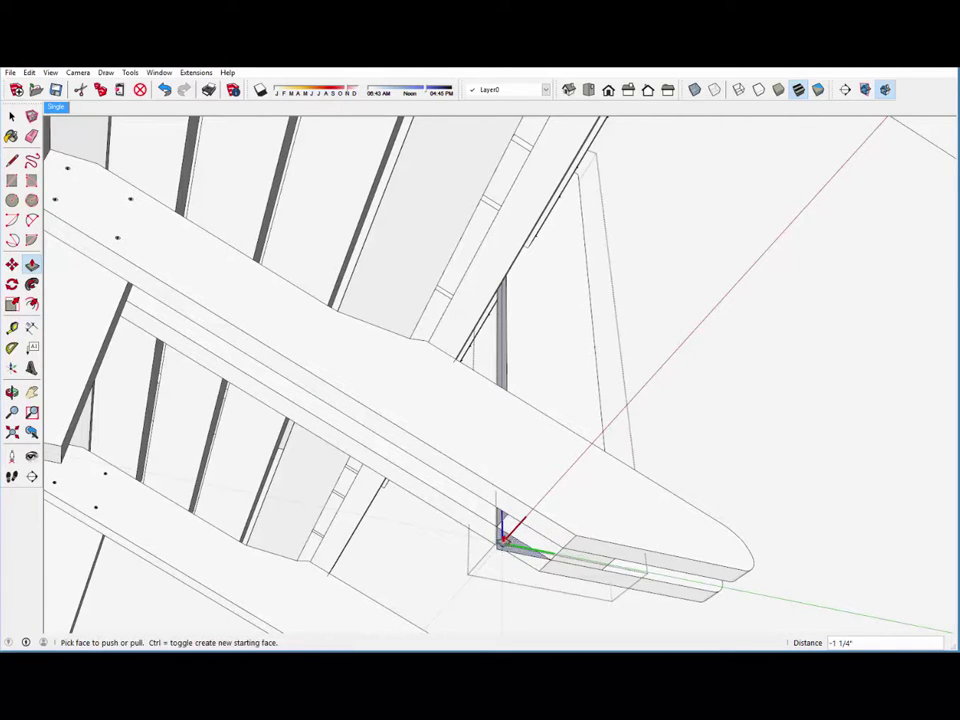
left_click(32, 136)
middle_click_drag(497, 452, 474, 486)
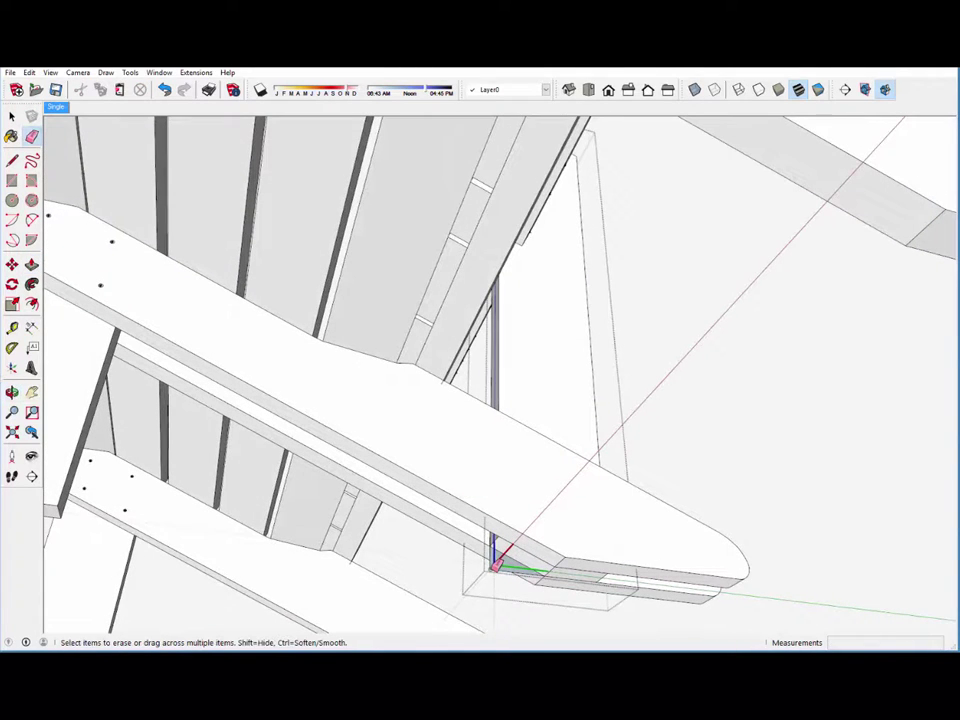
Step: Check the 1 1/4" chamfered corner and close the armrest support component
mouse_move(566, 549)
middle_mouse_down()
mouse_move(529, 572)
mouse_move(476, 570)
mouse_move(383, 540)
mouse_move(257, 615)
mouse_move(741, 435)
middle_mouse_up()
right_click(748, 433)
left_click(795, 438)
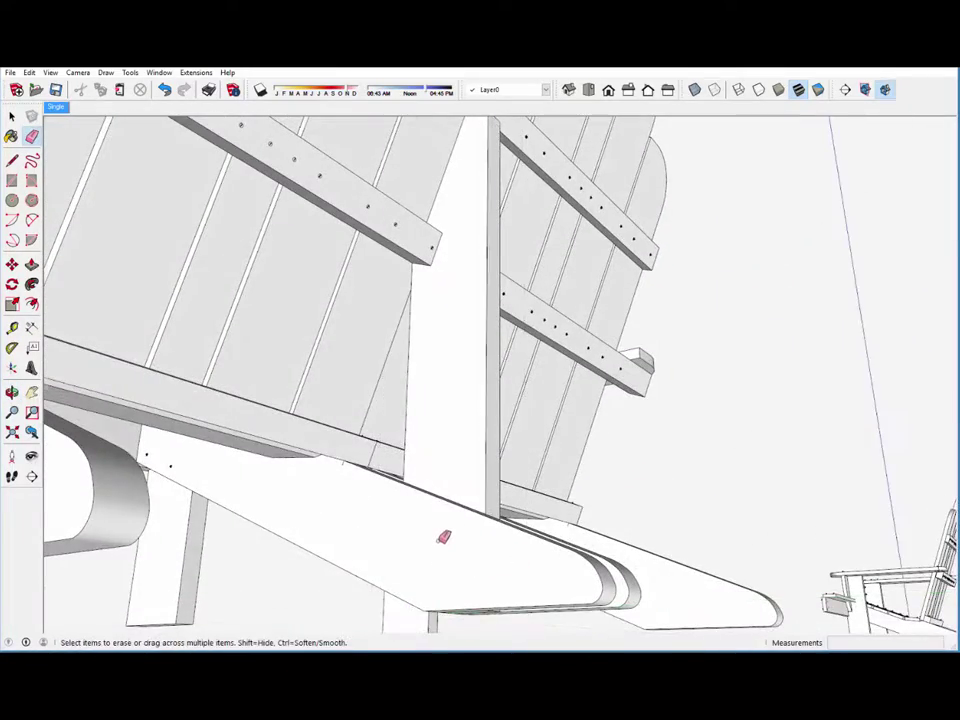